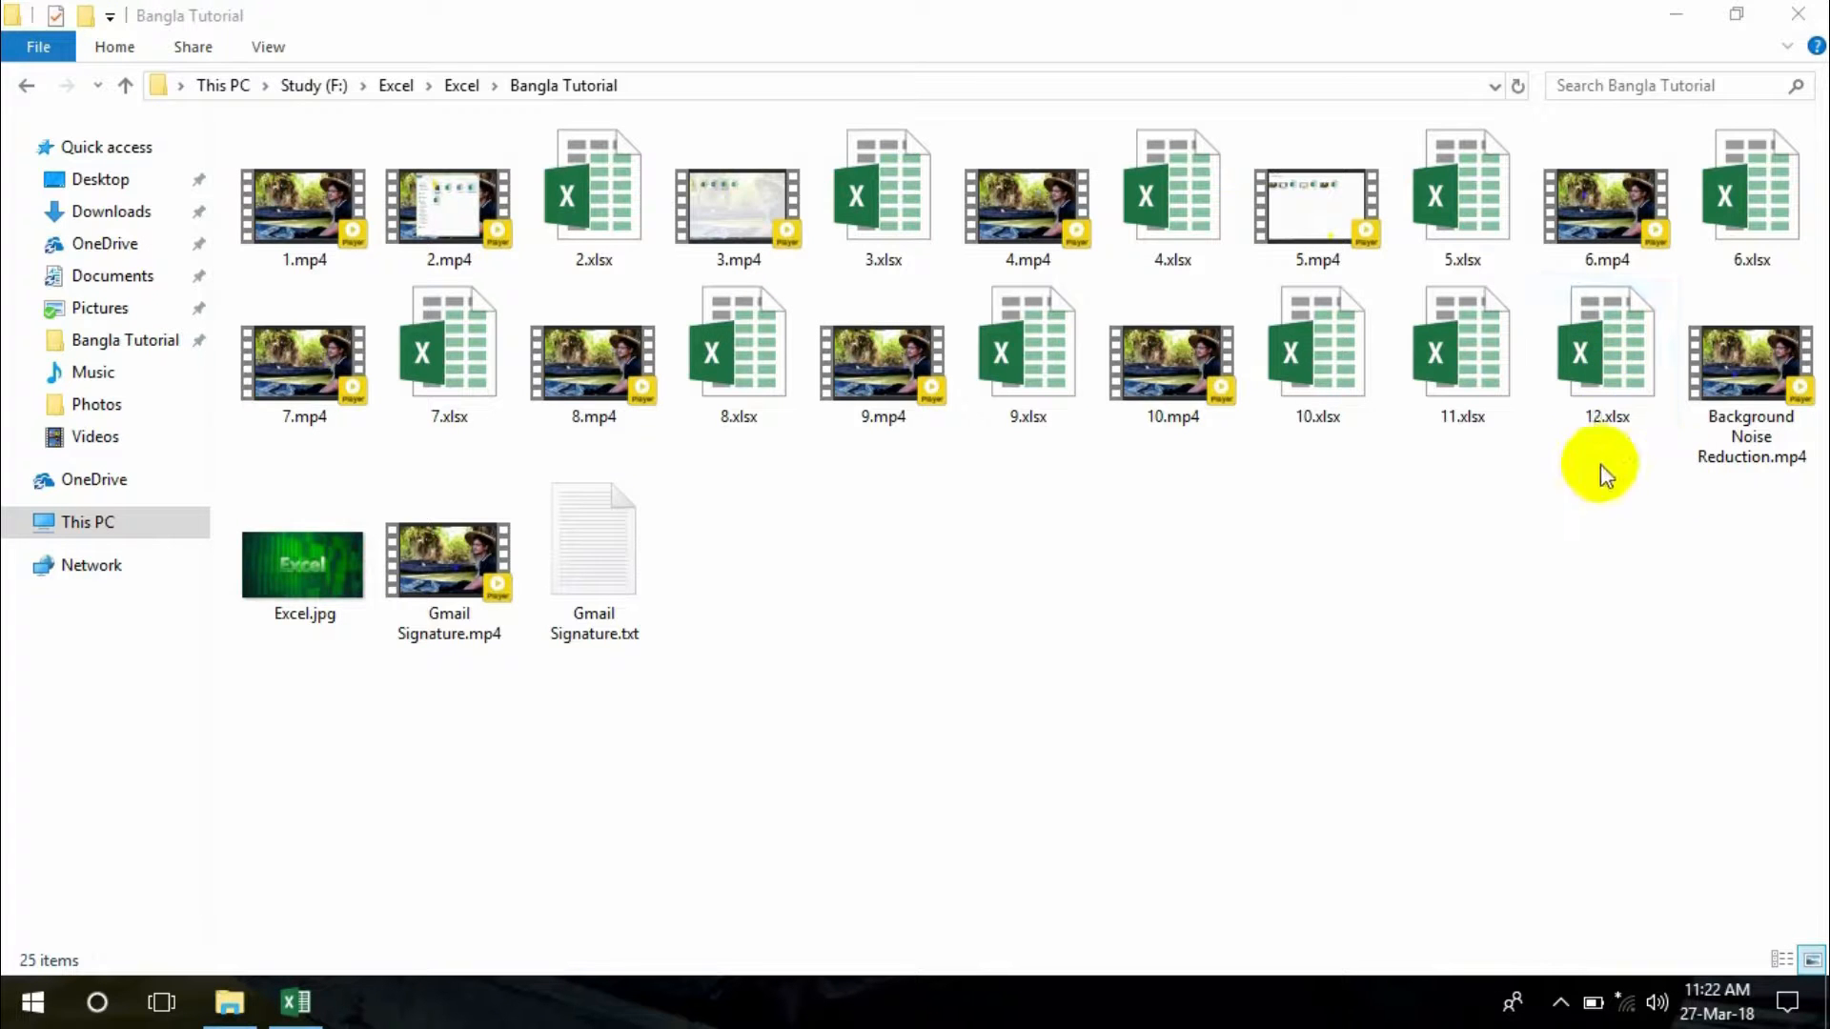
Open the workbook 12.xlsx and paste the copied sales table starting at cell G7
{"action": "double_click", "coordinate": [1611, 377]}
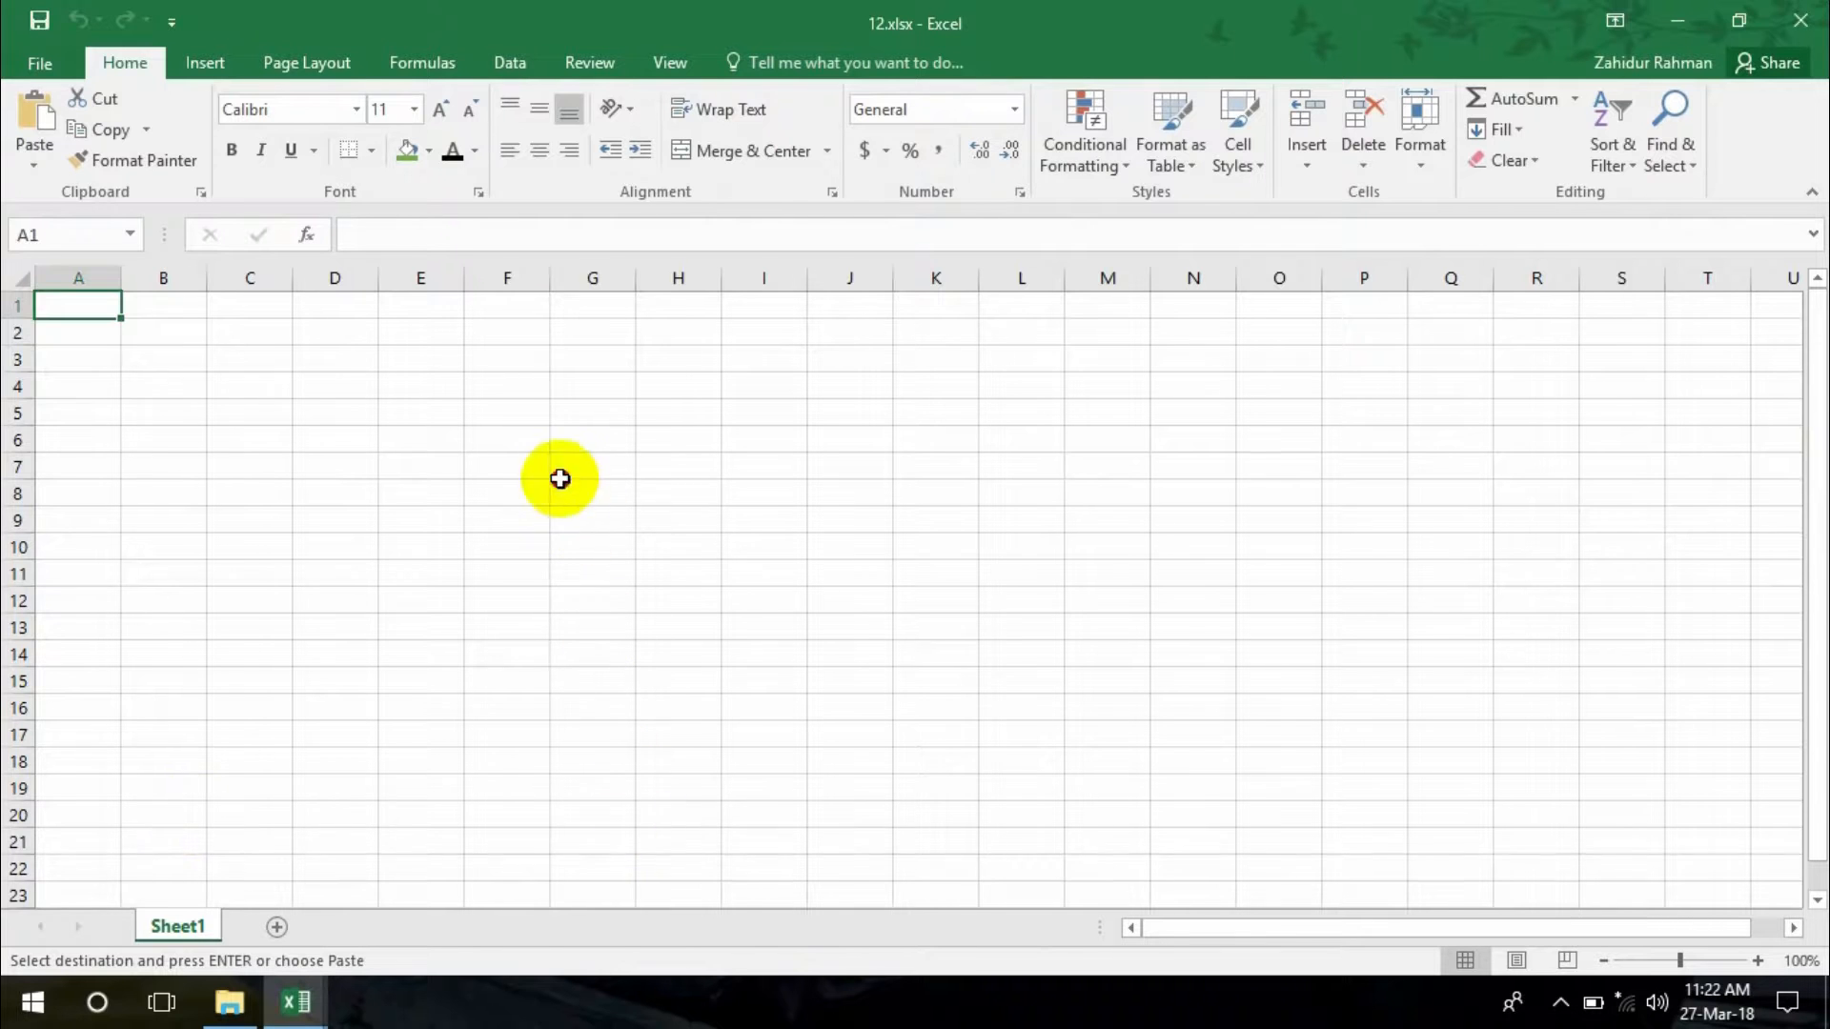
{"action": "left_click", "coordinate": [564, 467]}
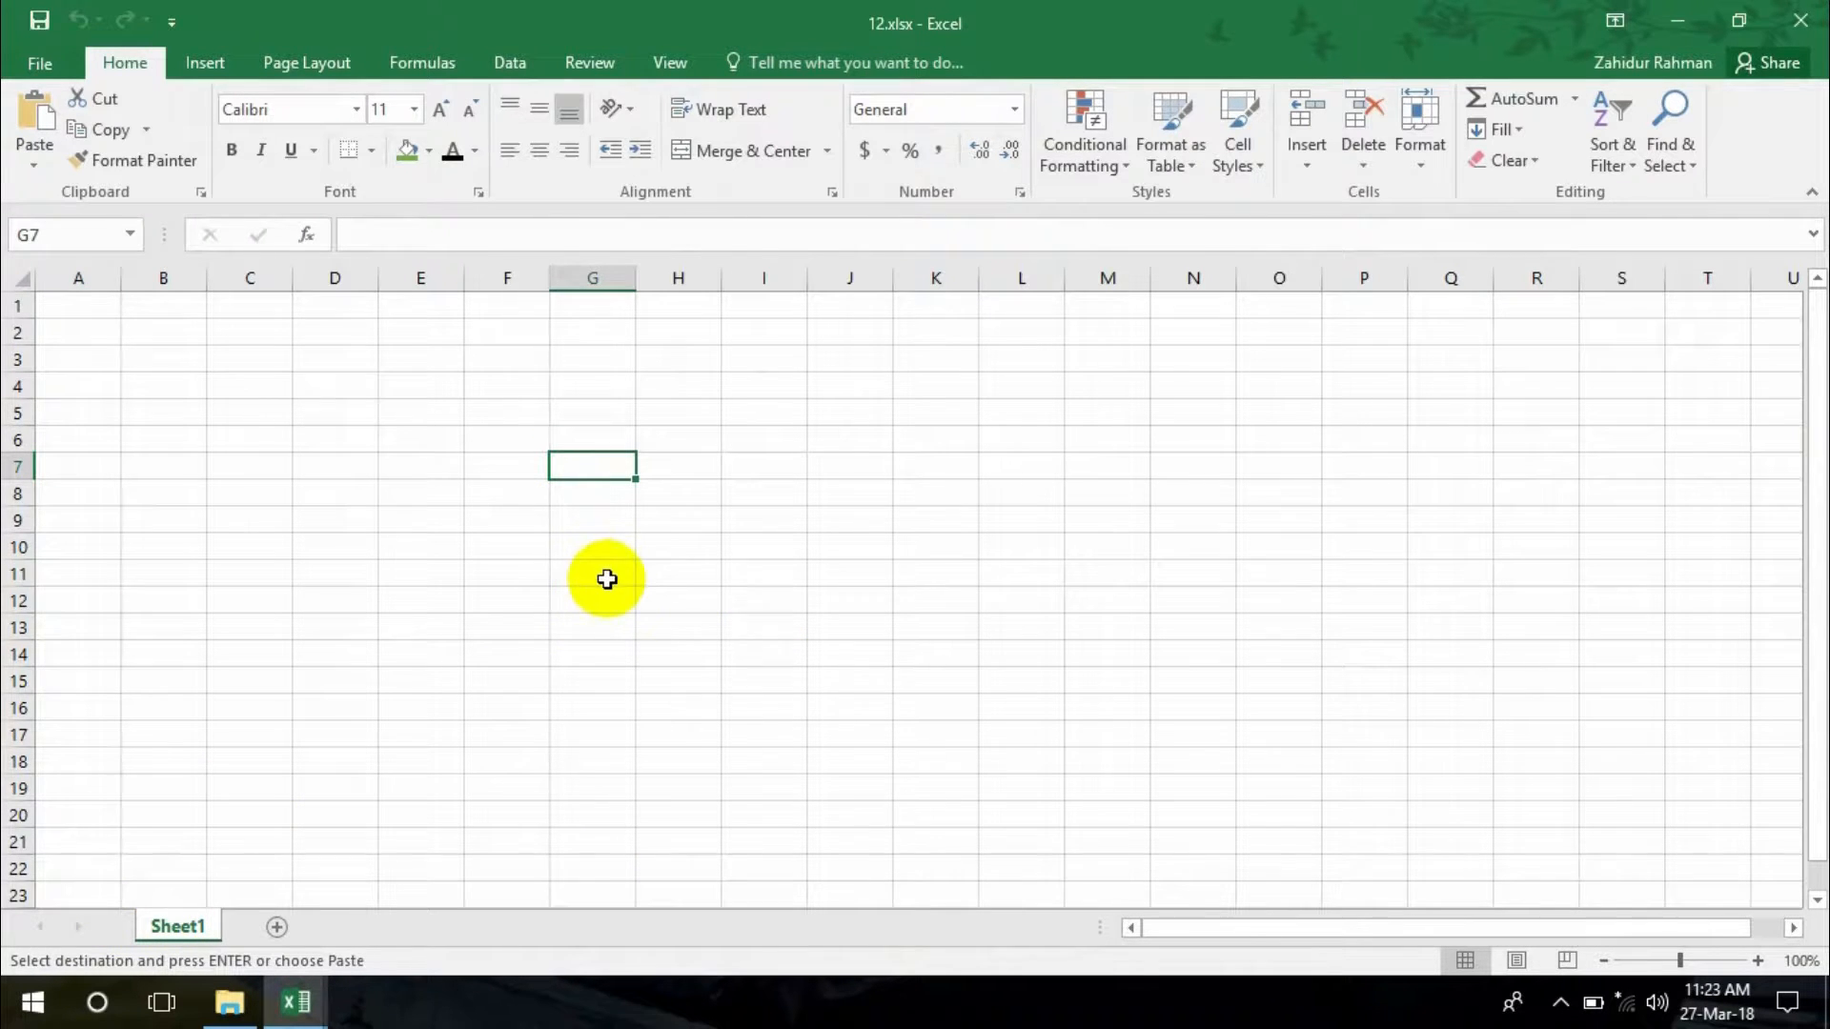
{"action": "key", "text": "ctrl+v"}
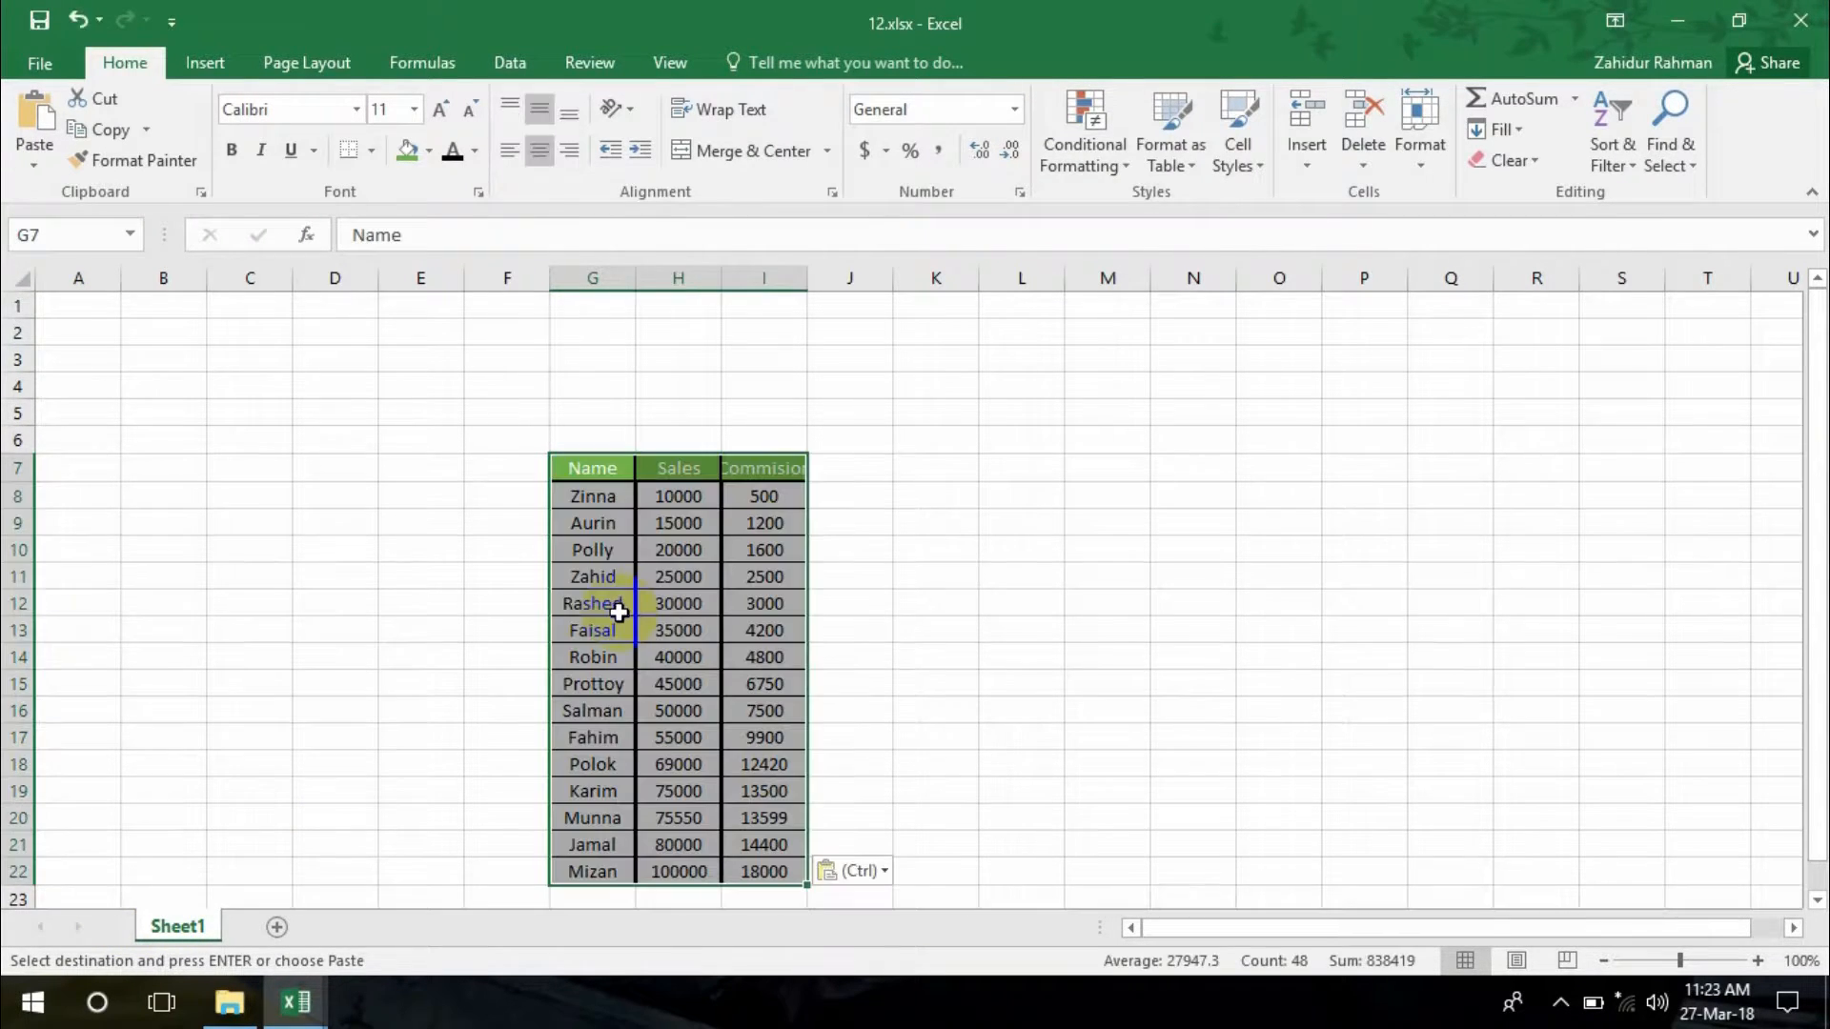
Widen columns G, H and I so the pasted table's headings and values fit
{"action": "left_click_drag", "start_coordinate": [644, 283], "coordinate": [972, 324]}
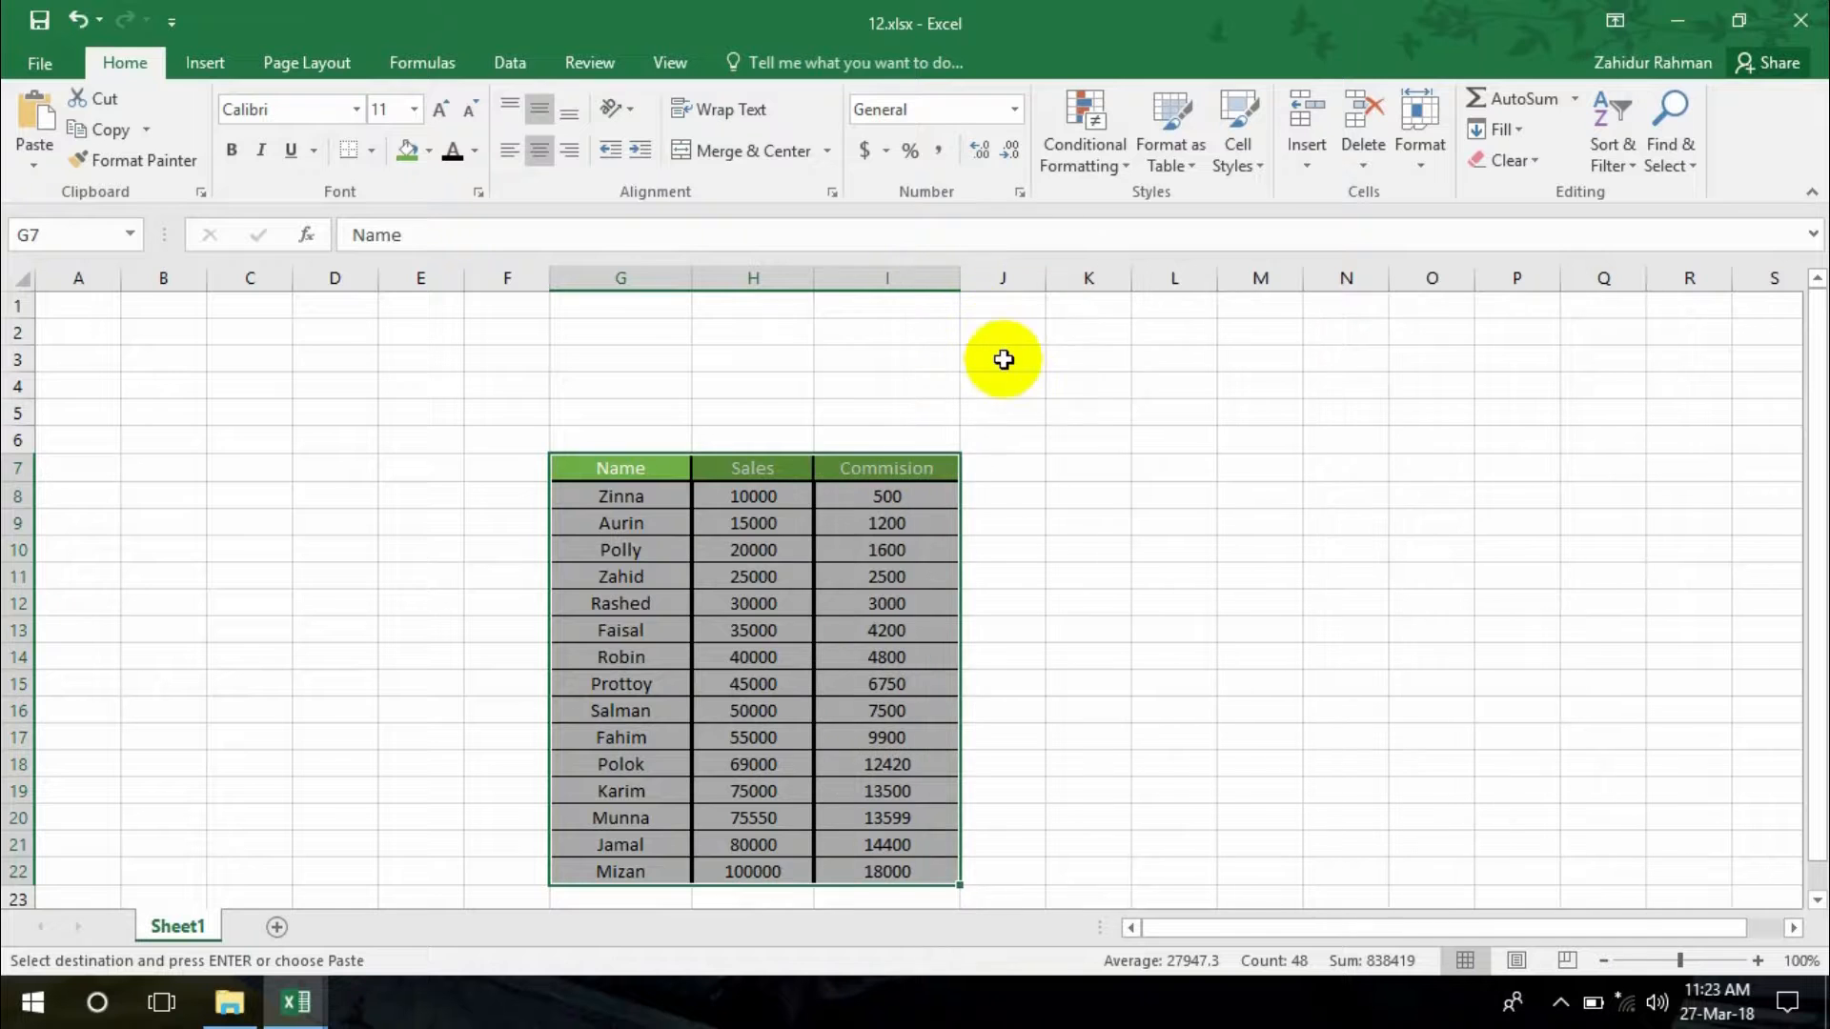
{"action": "left_click", "coordinate": [1062, 470]}
{"action": "scroll", "coordinate": [1062, 523], "scroll_direction": "down", "scroll_amount": 1}
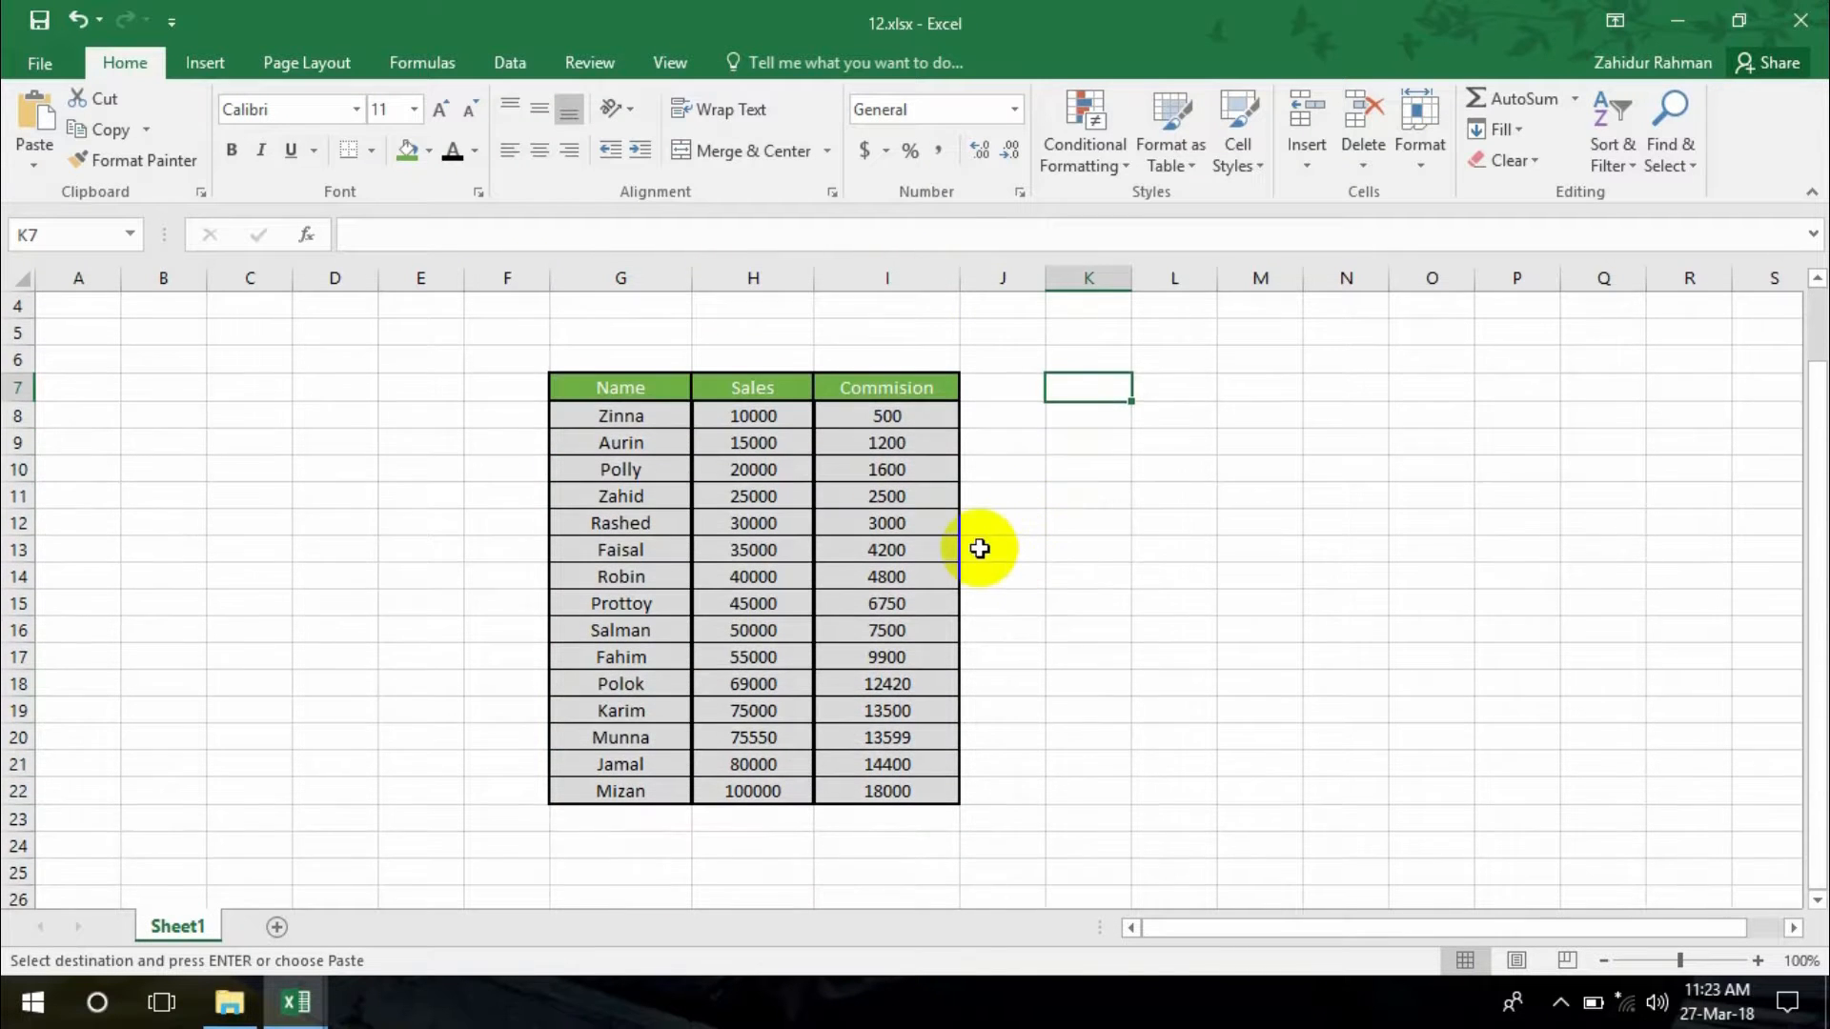
Examine the Sales heading and the individual values in the Sales column
{"action": "left_click", "coordinate": [760, 415]}
{"action": "left_click", "coordinate": [777, 389]}
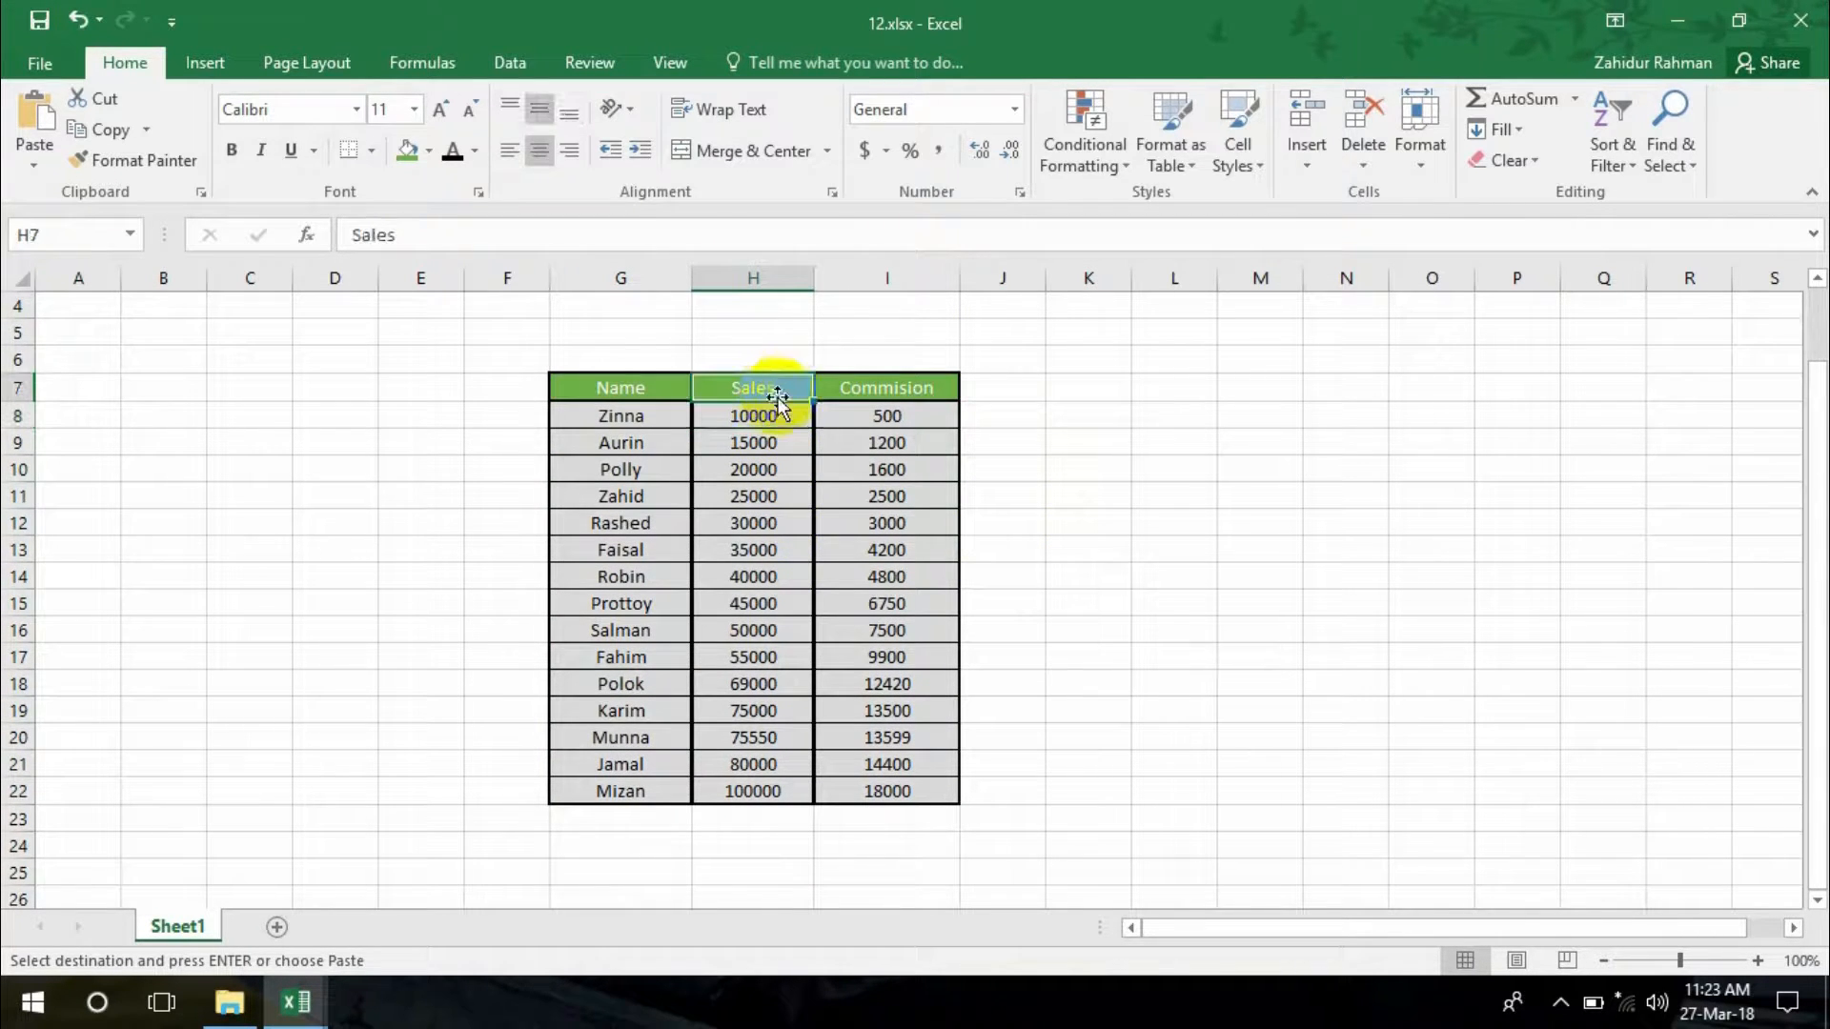
{"action": "left_click_drag", "start_coordinate": [751, 789], "coordinate": [726, 419]}
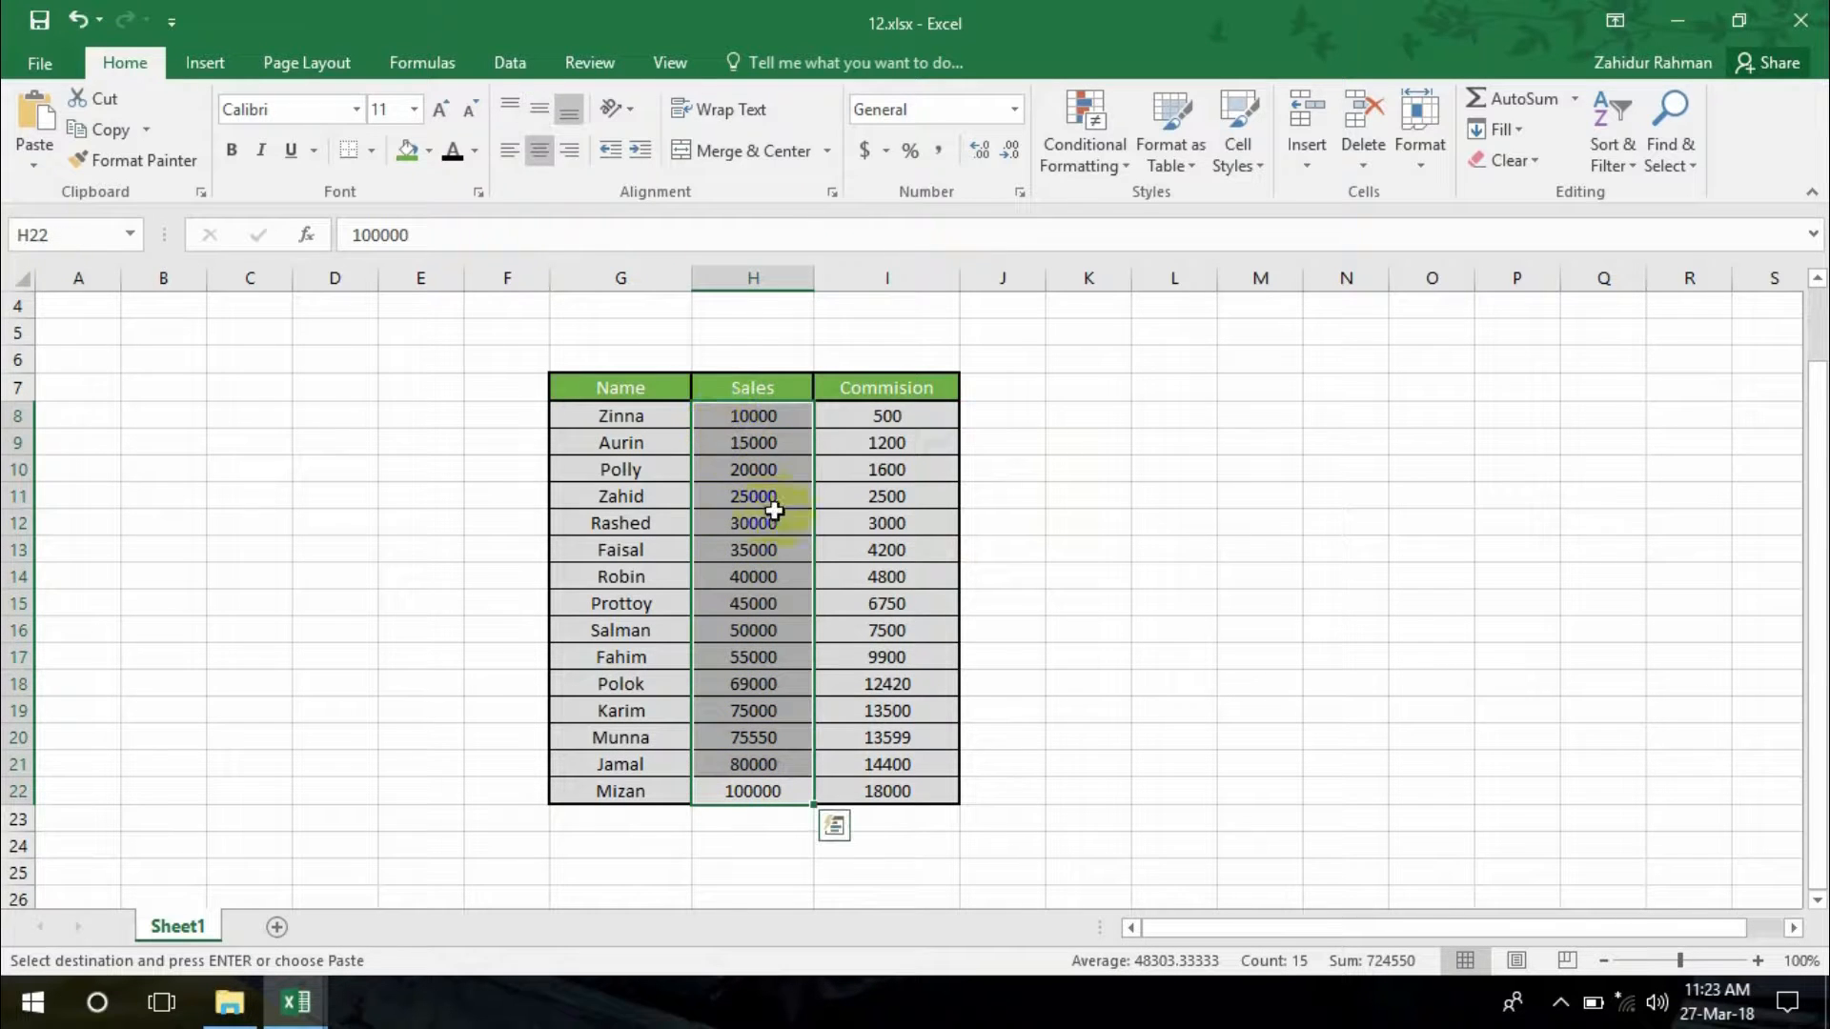
{"action": "left_click", "coordinate": [780, 531]}
{"action": "left_click", "coordinate": [767, 420]}
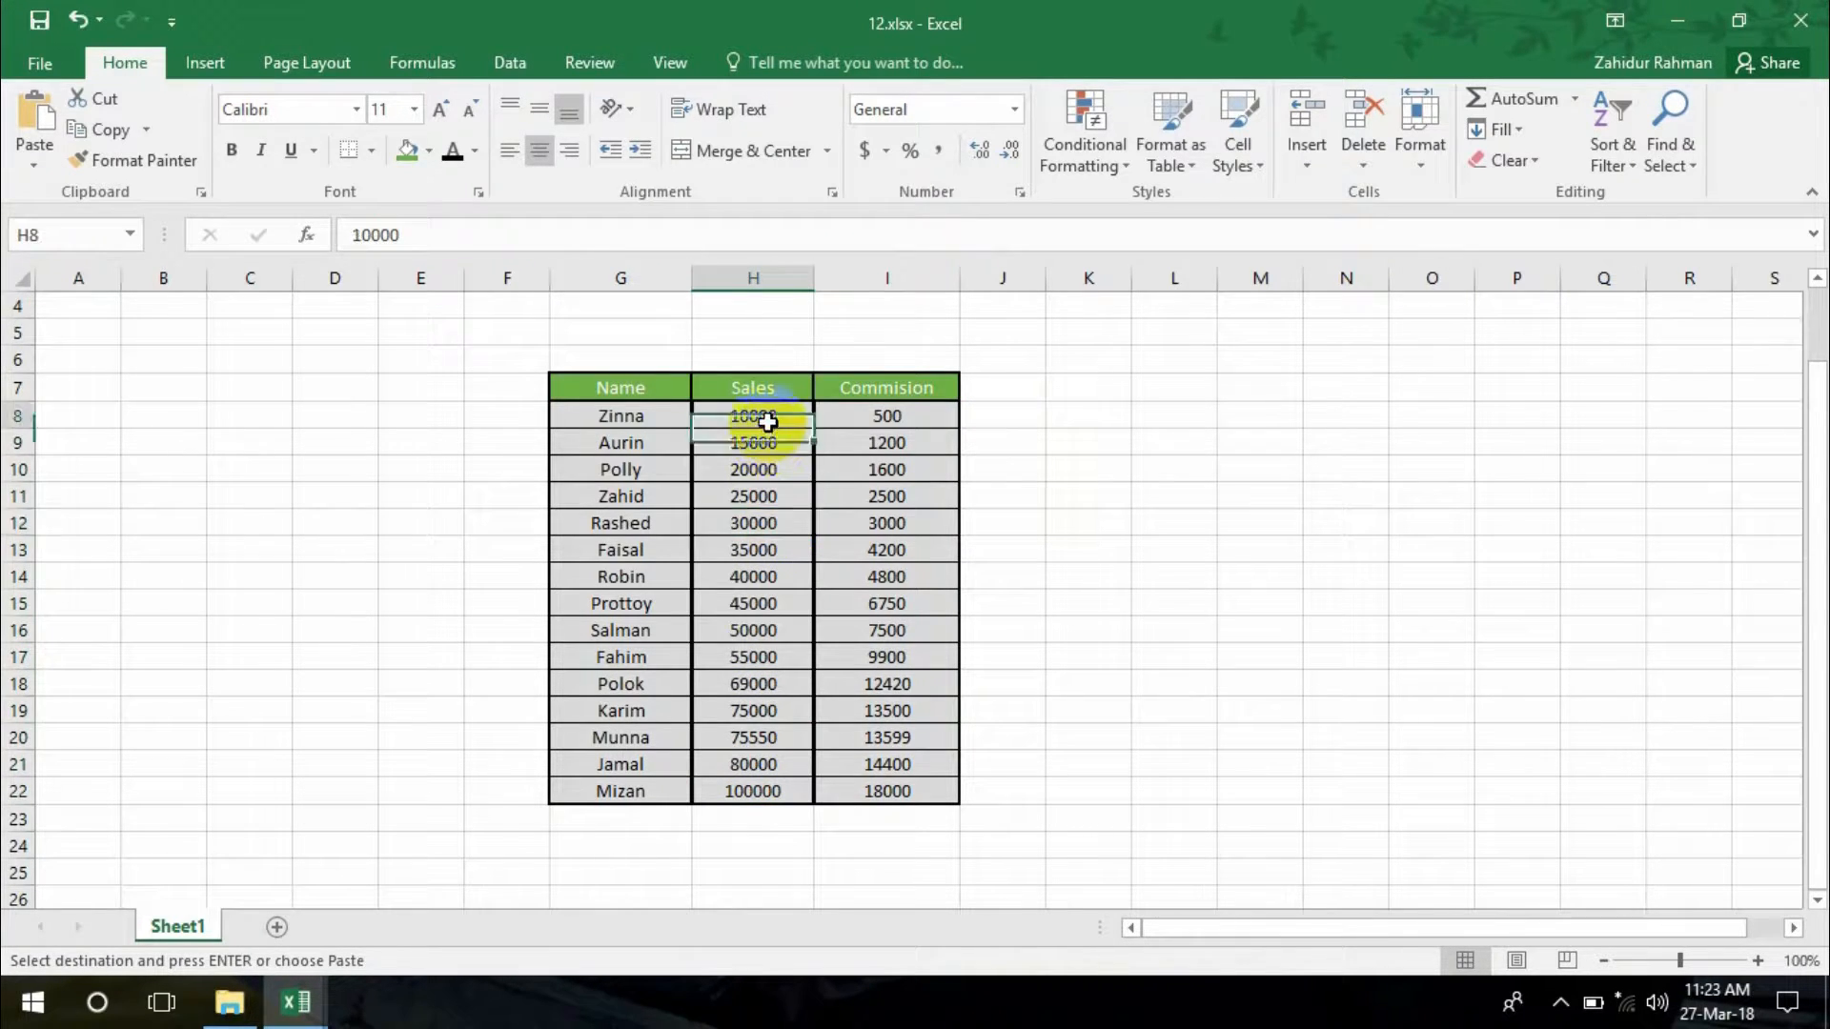
{"action": "left_click", "coordinate": [784, 446]}
{"action": "left_click", "coordinate": [786, 474]}
{"action": "left_click", "coordinate": [773, 551]}
{"action": "left_click", "coordinate": [749, 630]}
{"action": "left_click", "coordinate": [748, 684]}
Hide the Sales values in H8:H22 by applying the custom number format ;;; to them
{"action": "left_click_drag", "start_coordinate": [774, 419], "coordinate": [768, 790]}
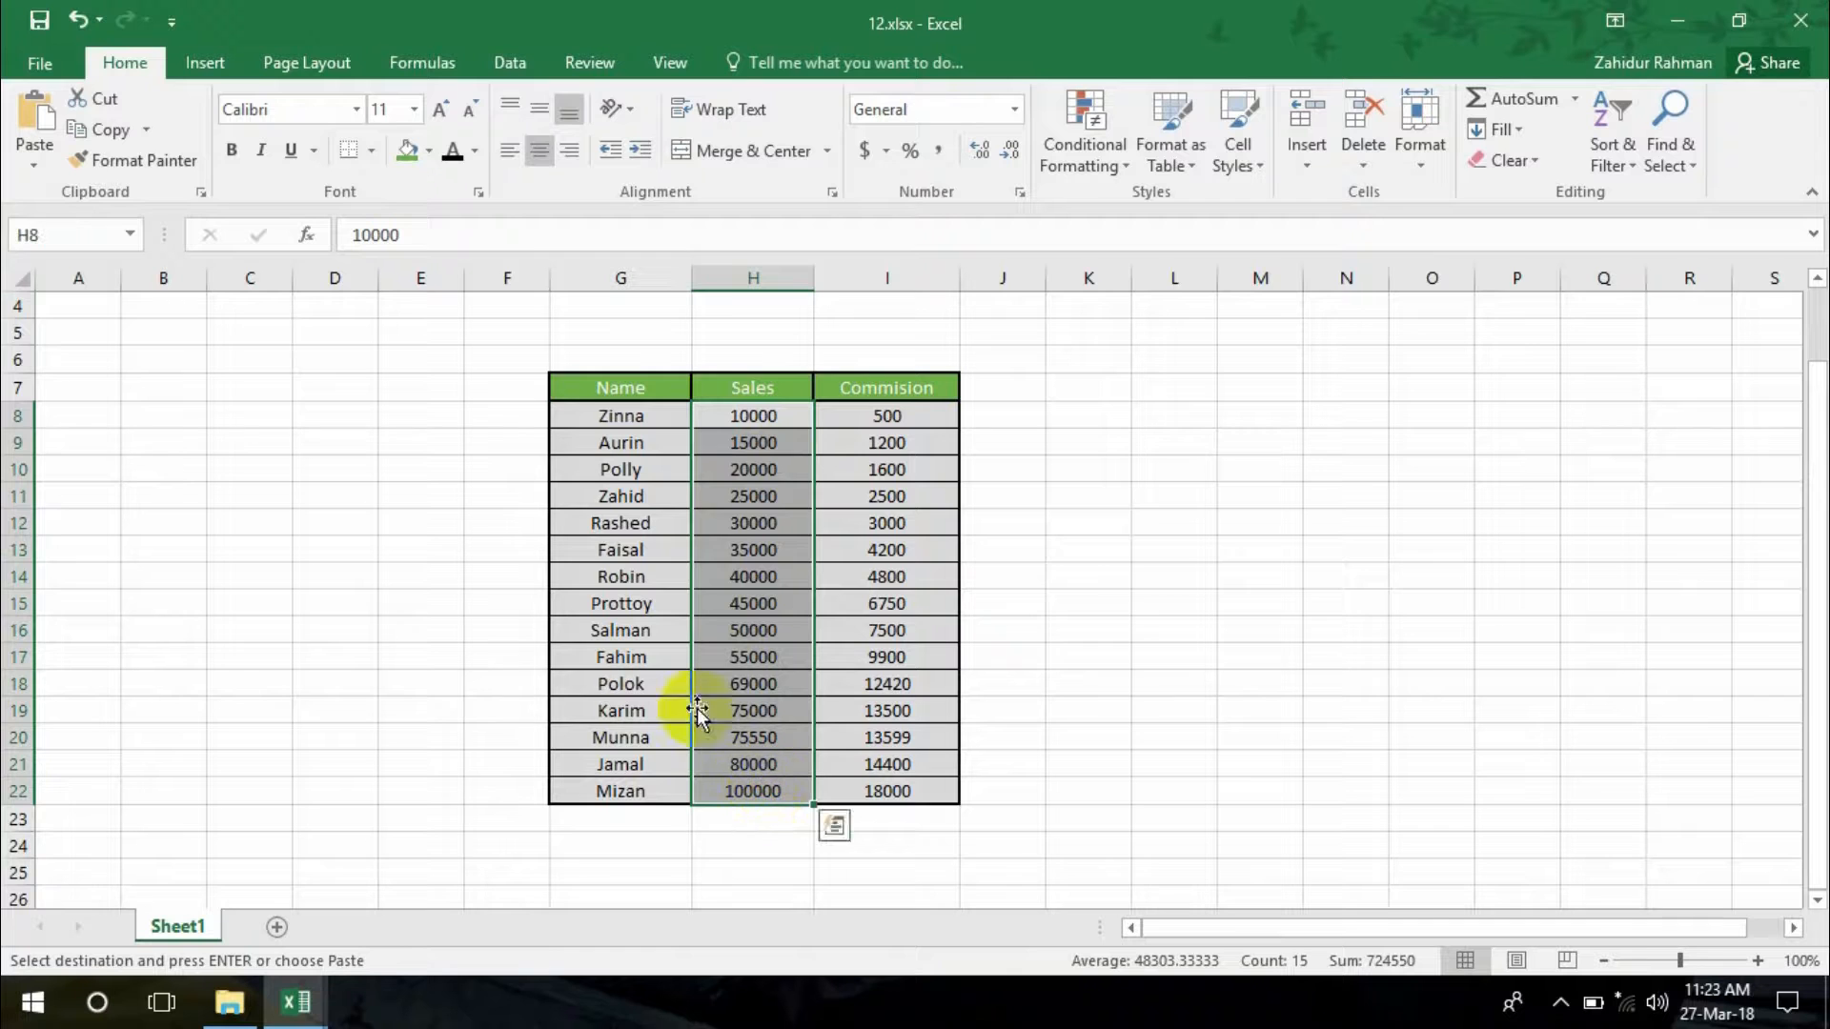
{"action": "right_click", "coordinate": [757, 425]}
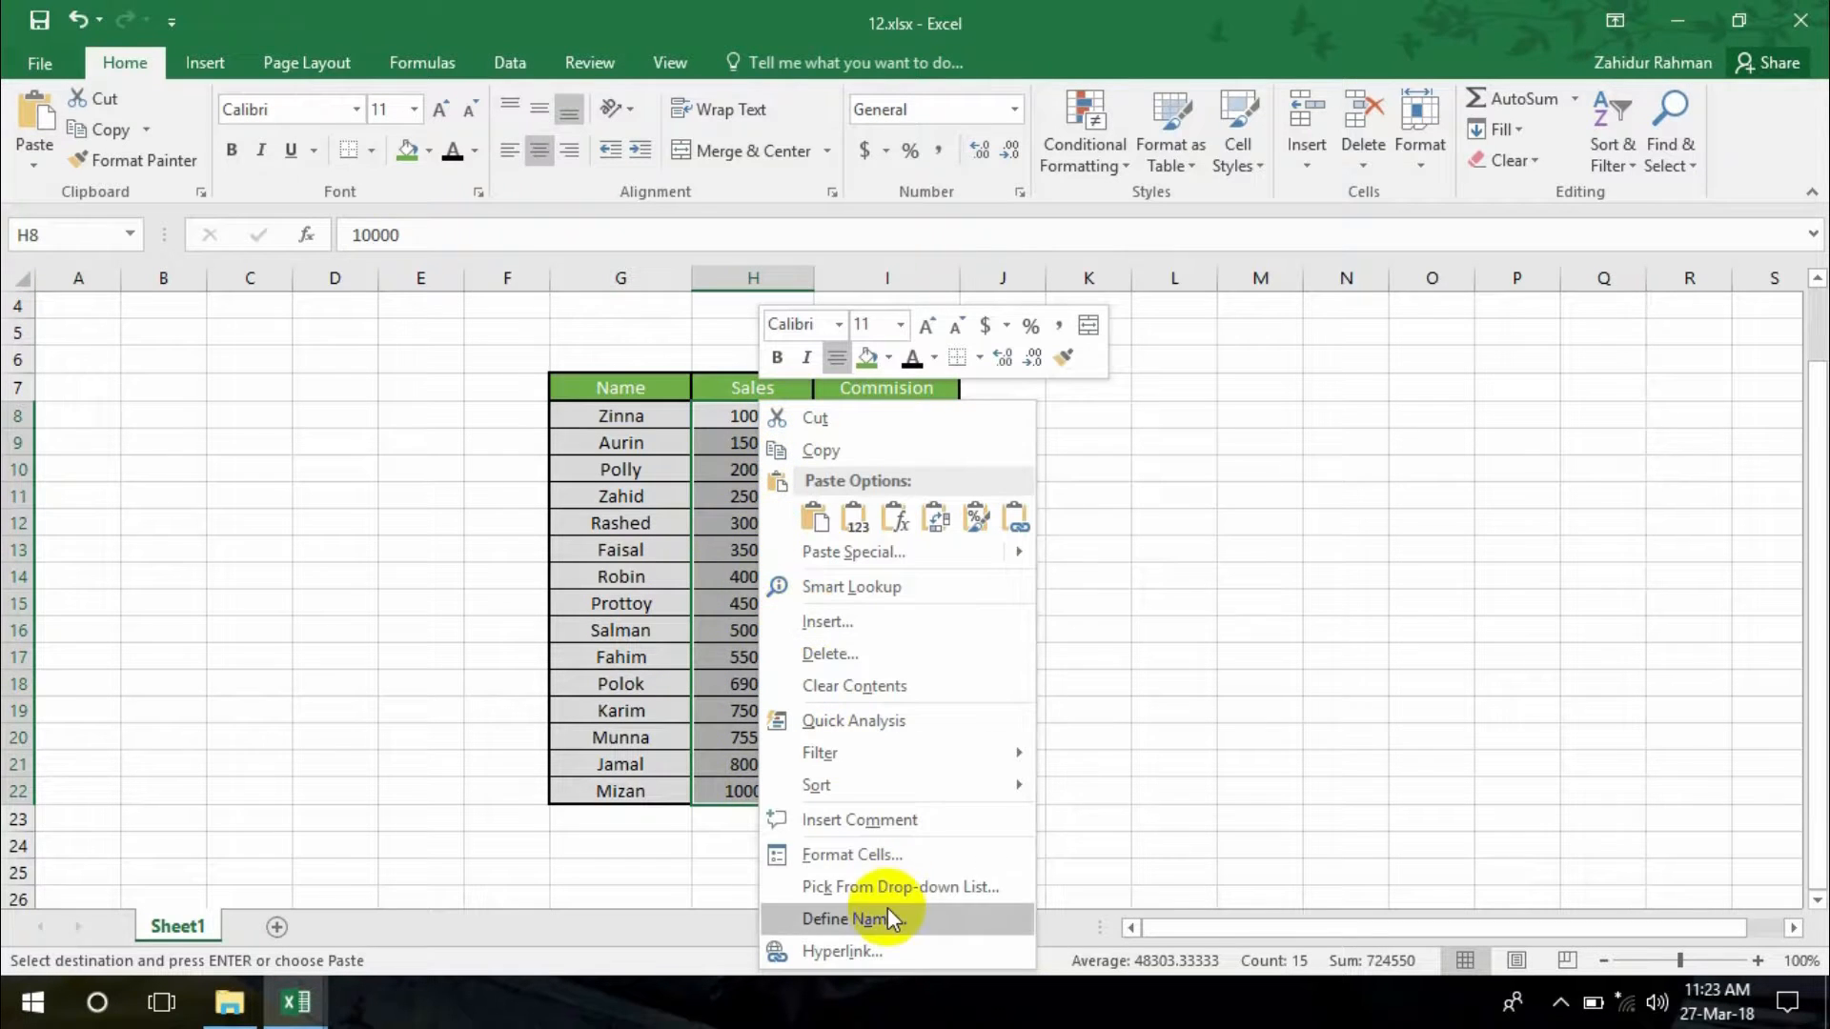
{"action": "left_click", "coordinate": [843, 857]}
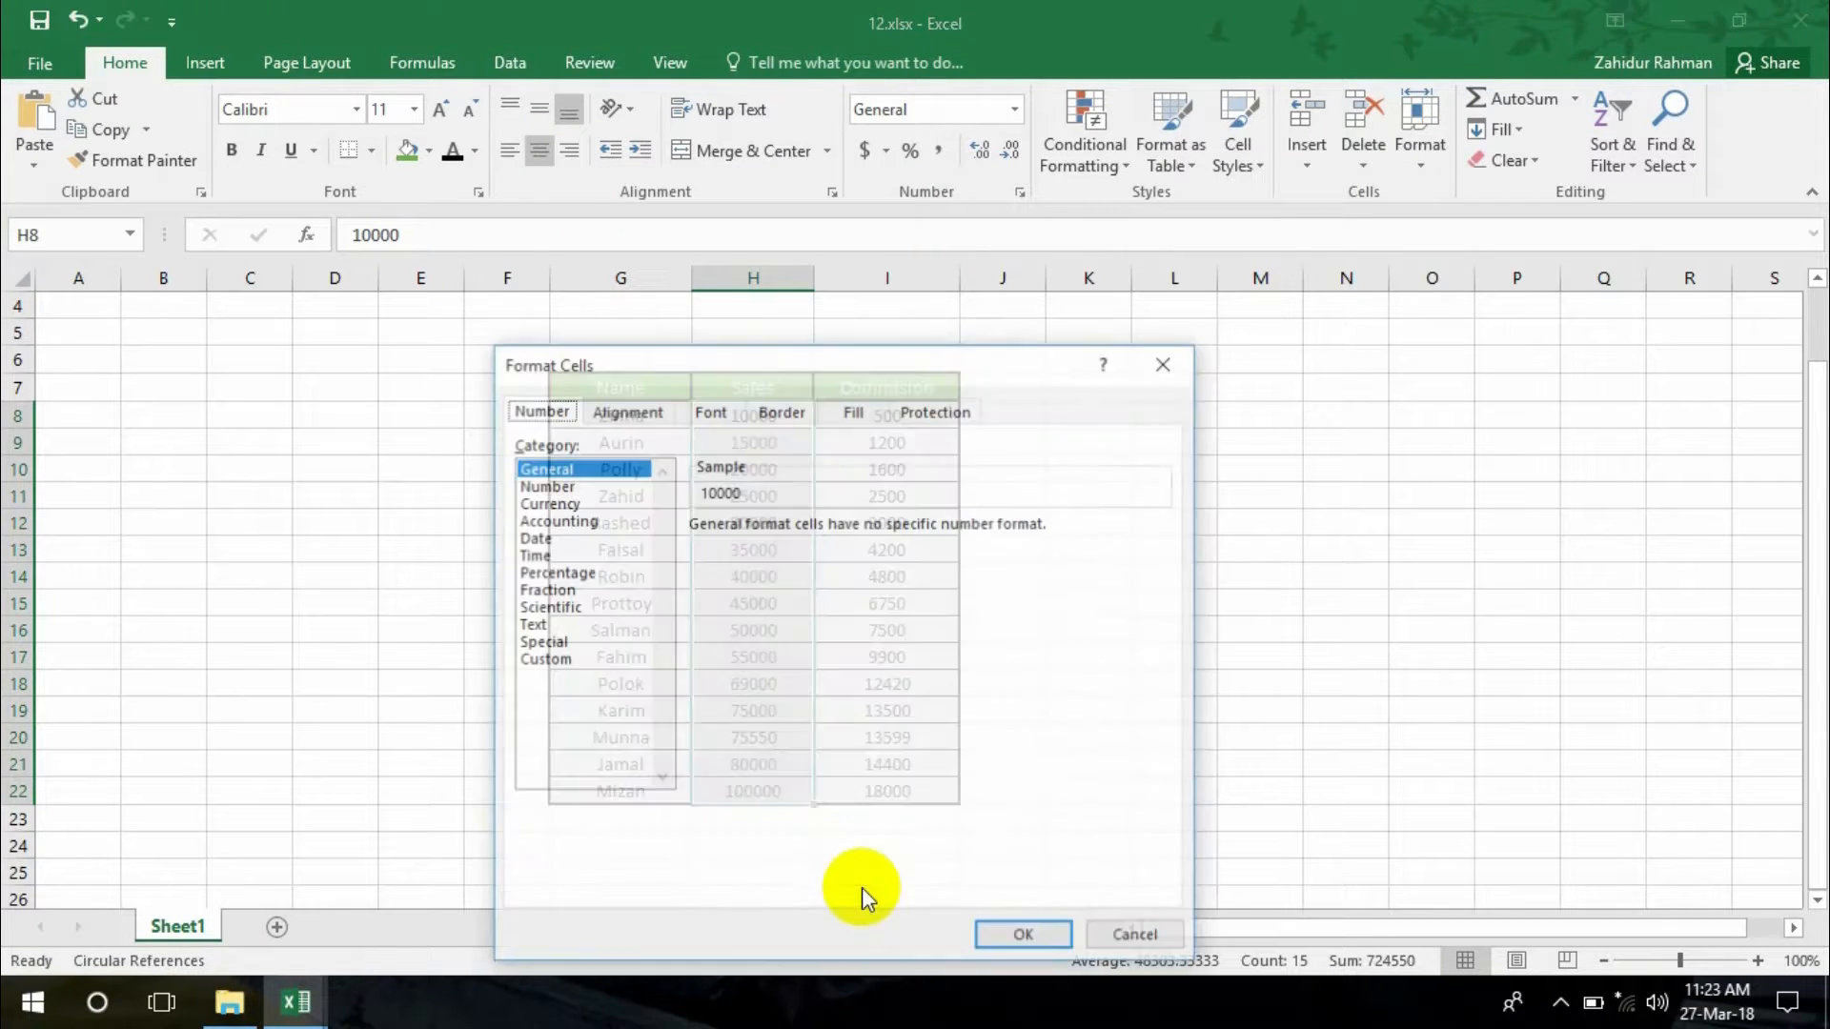
{"action": "left_click", "coordinate": [551, 667]}
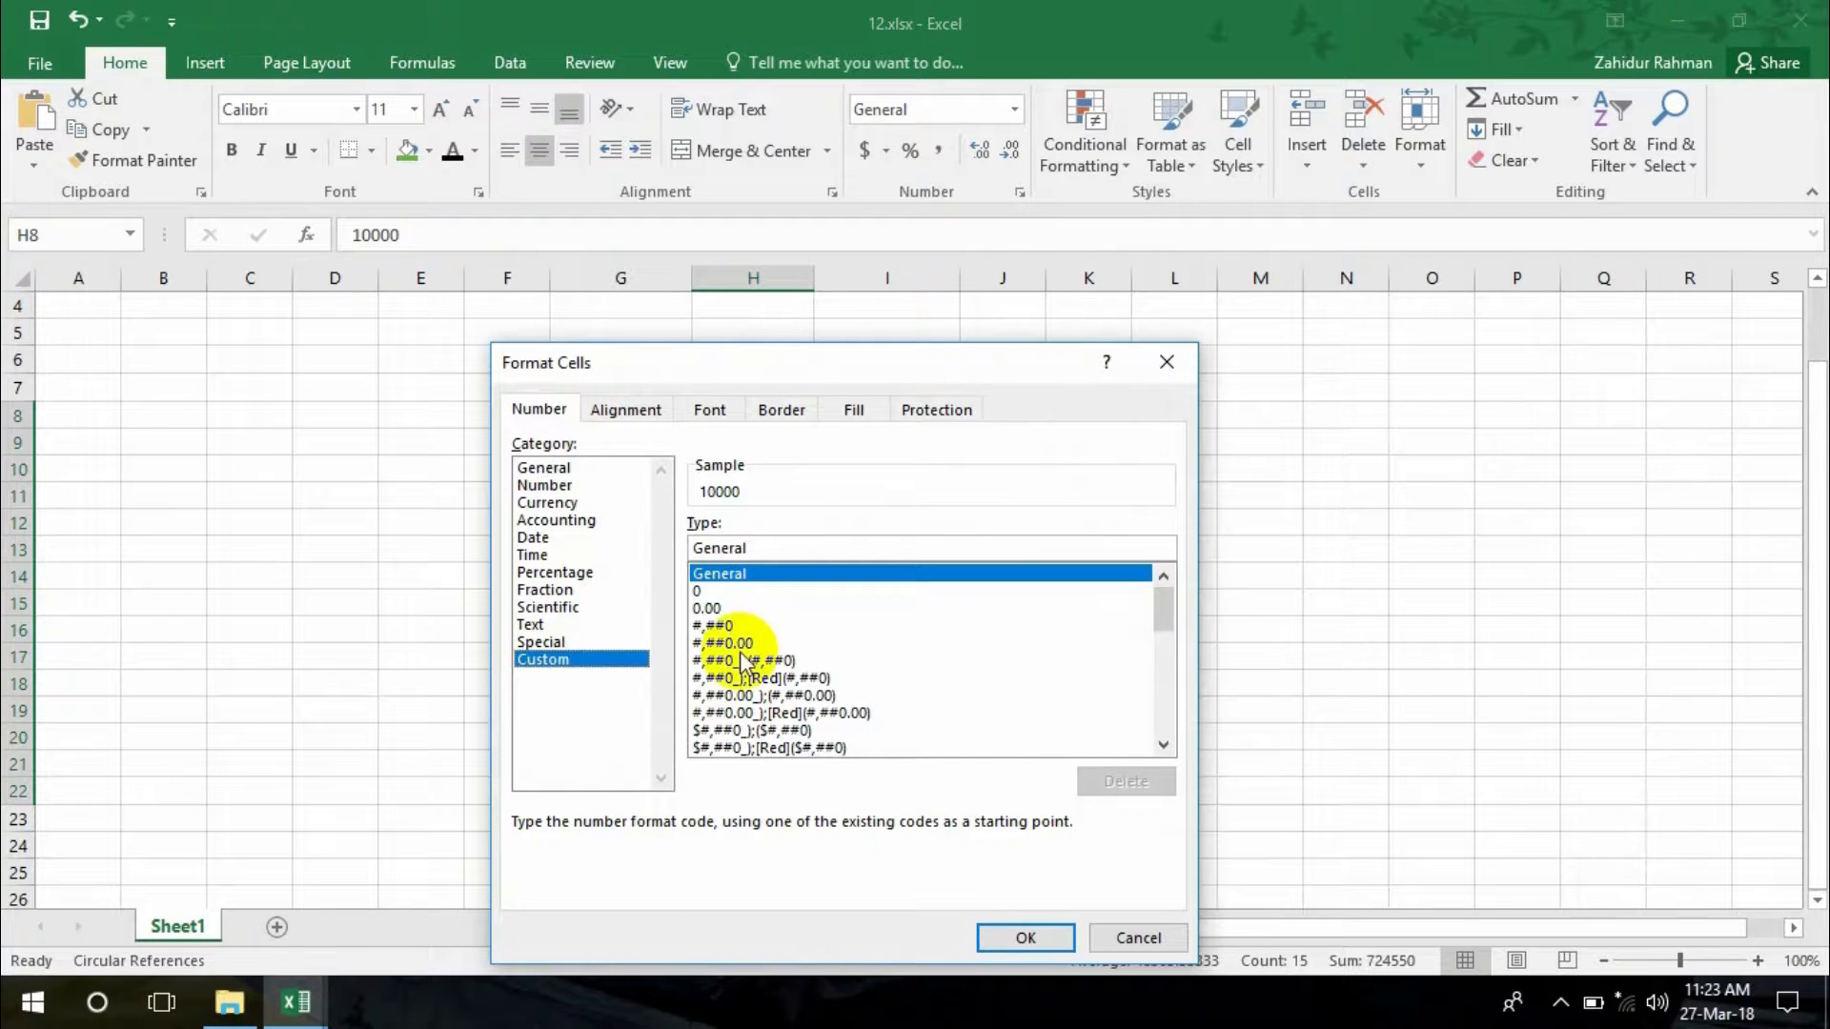
{"action": "left_click", "coordinate": [690, 550]}
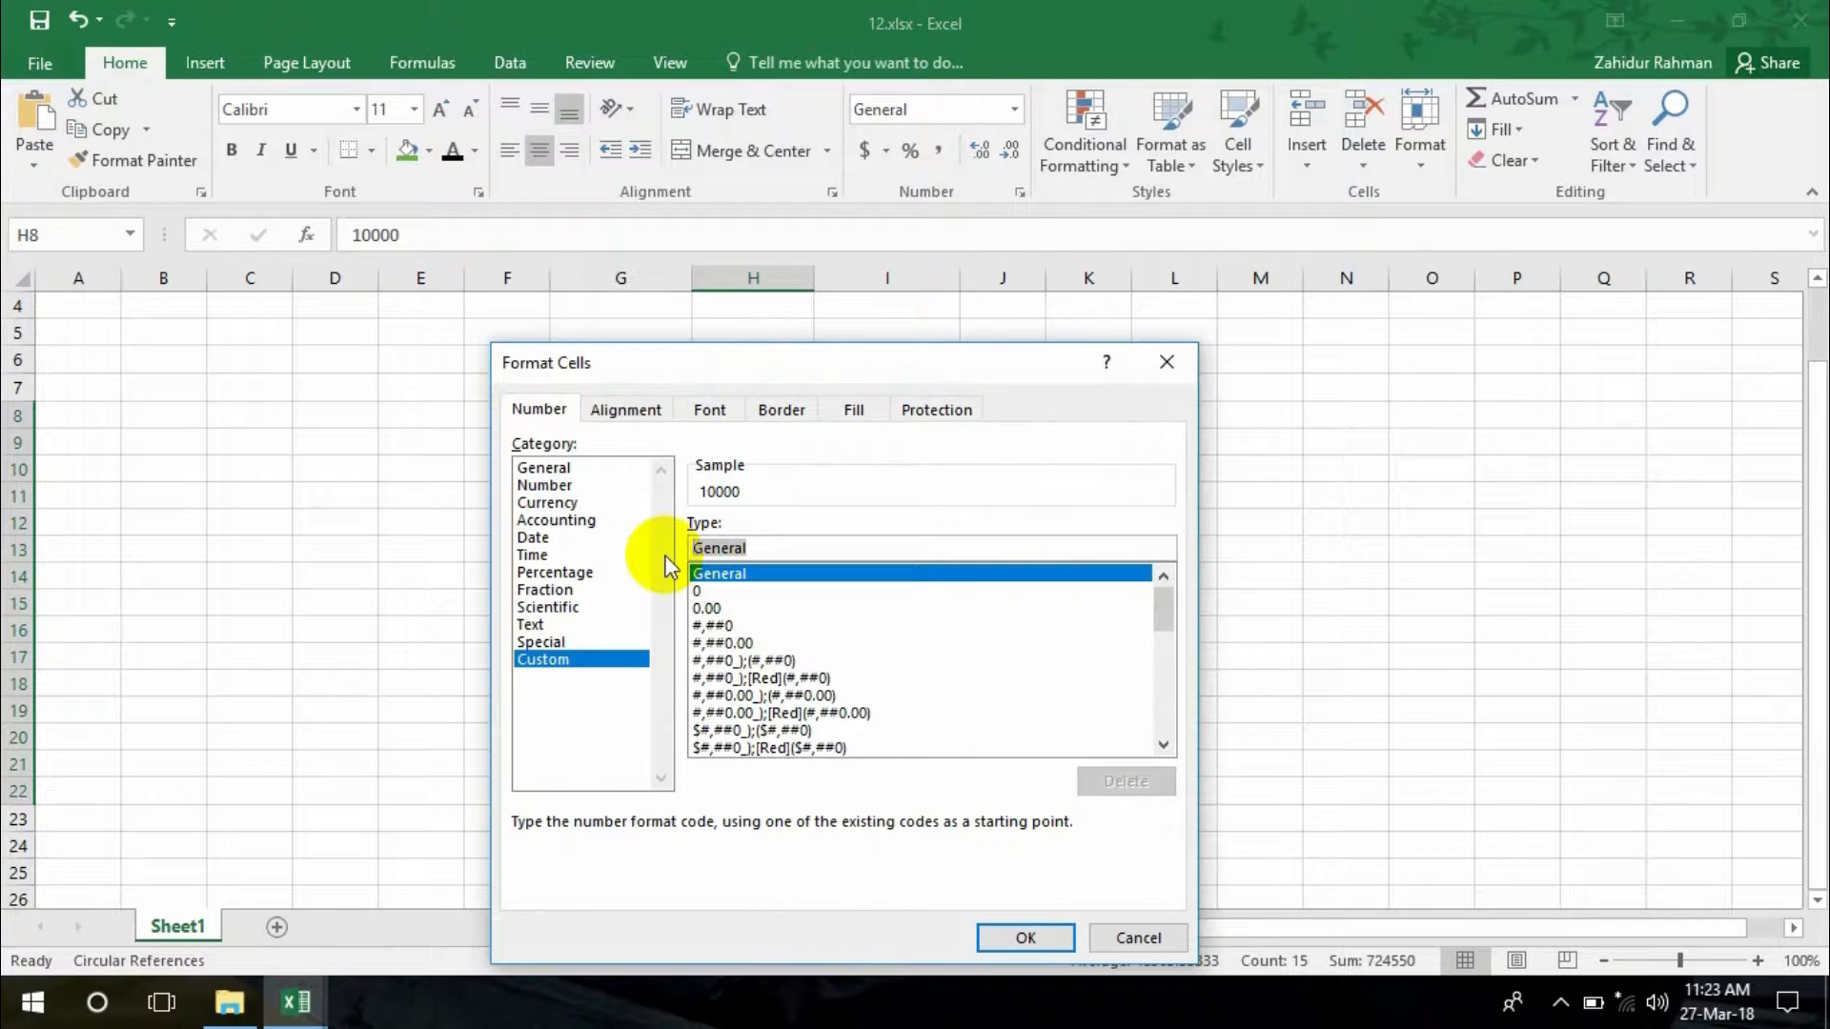
{"action": "type", "text": ";;;"}
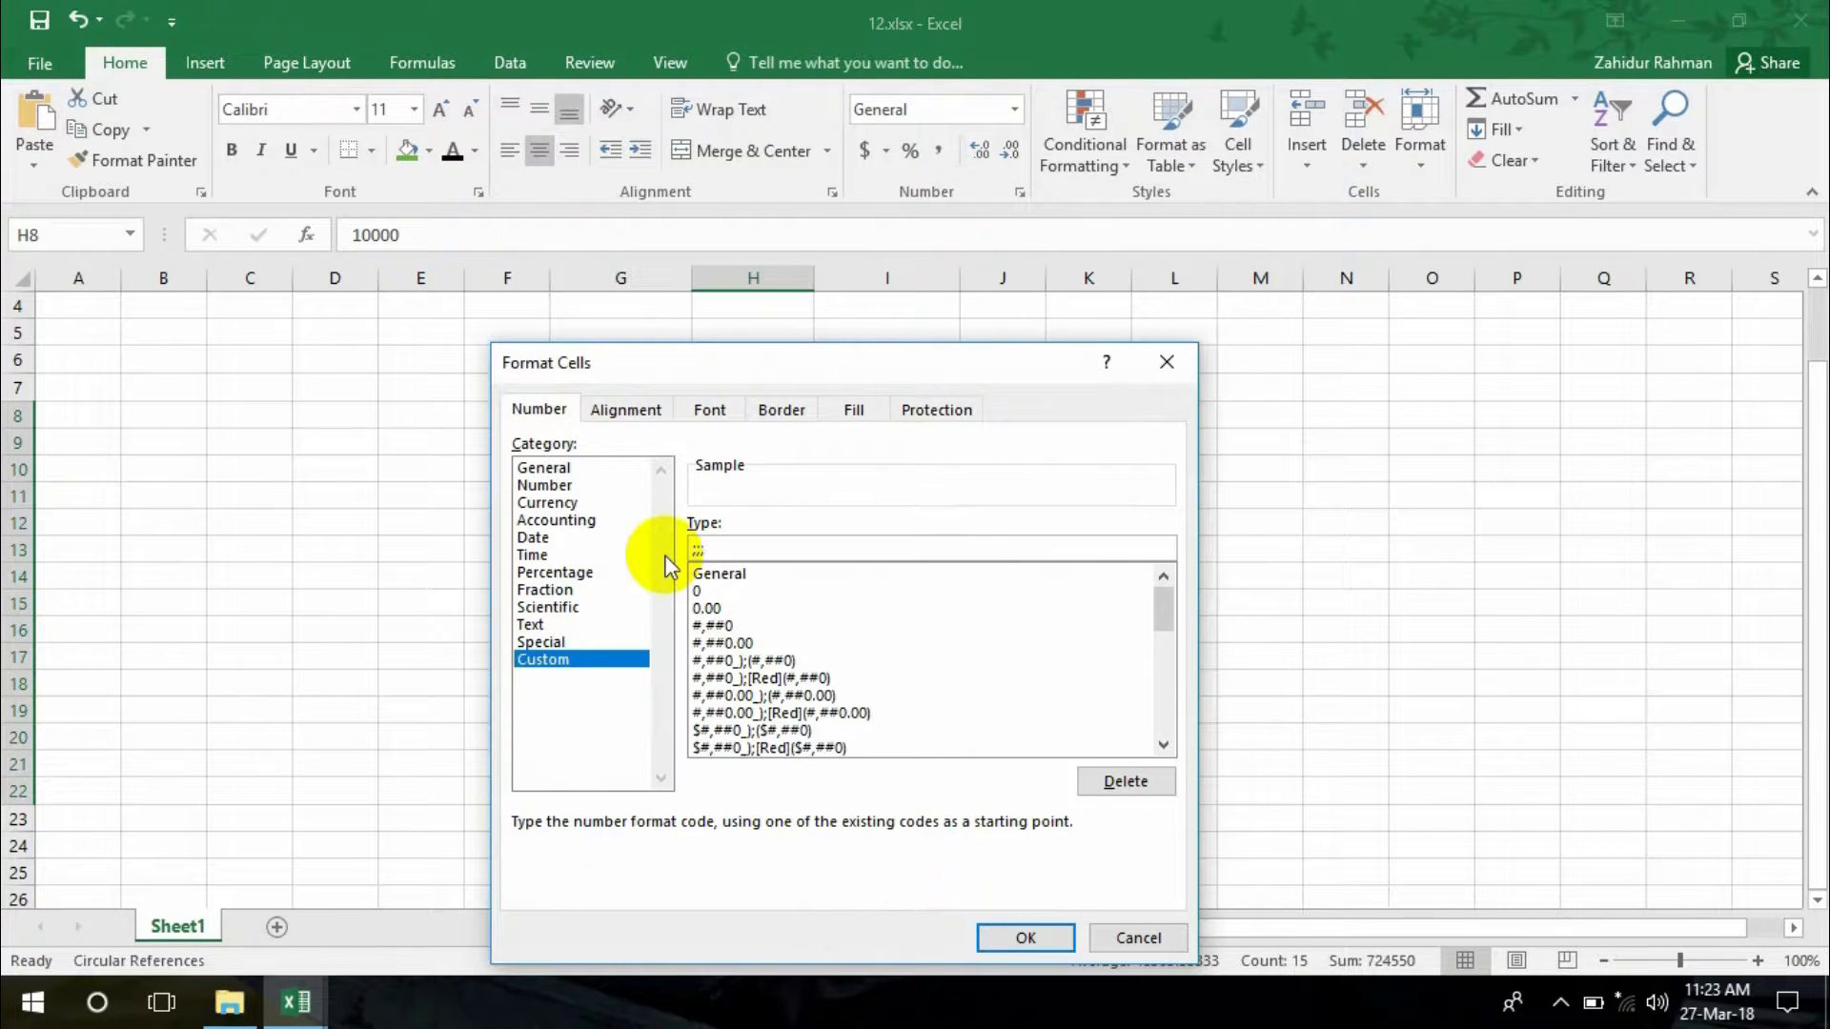
{"action": "left_click", "coordinate": [1011, 936]}
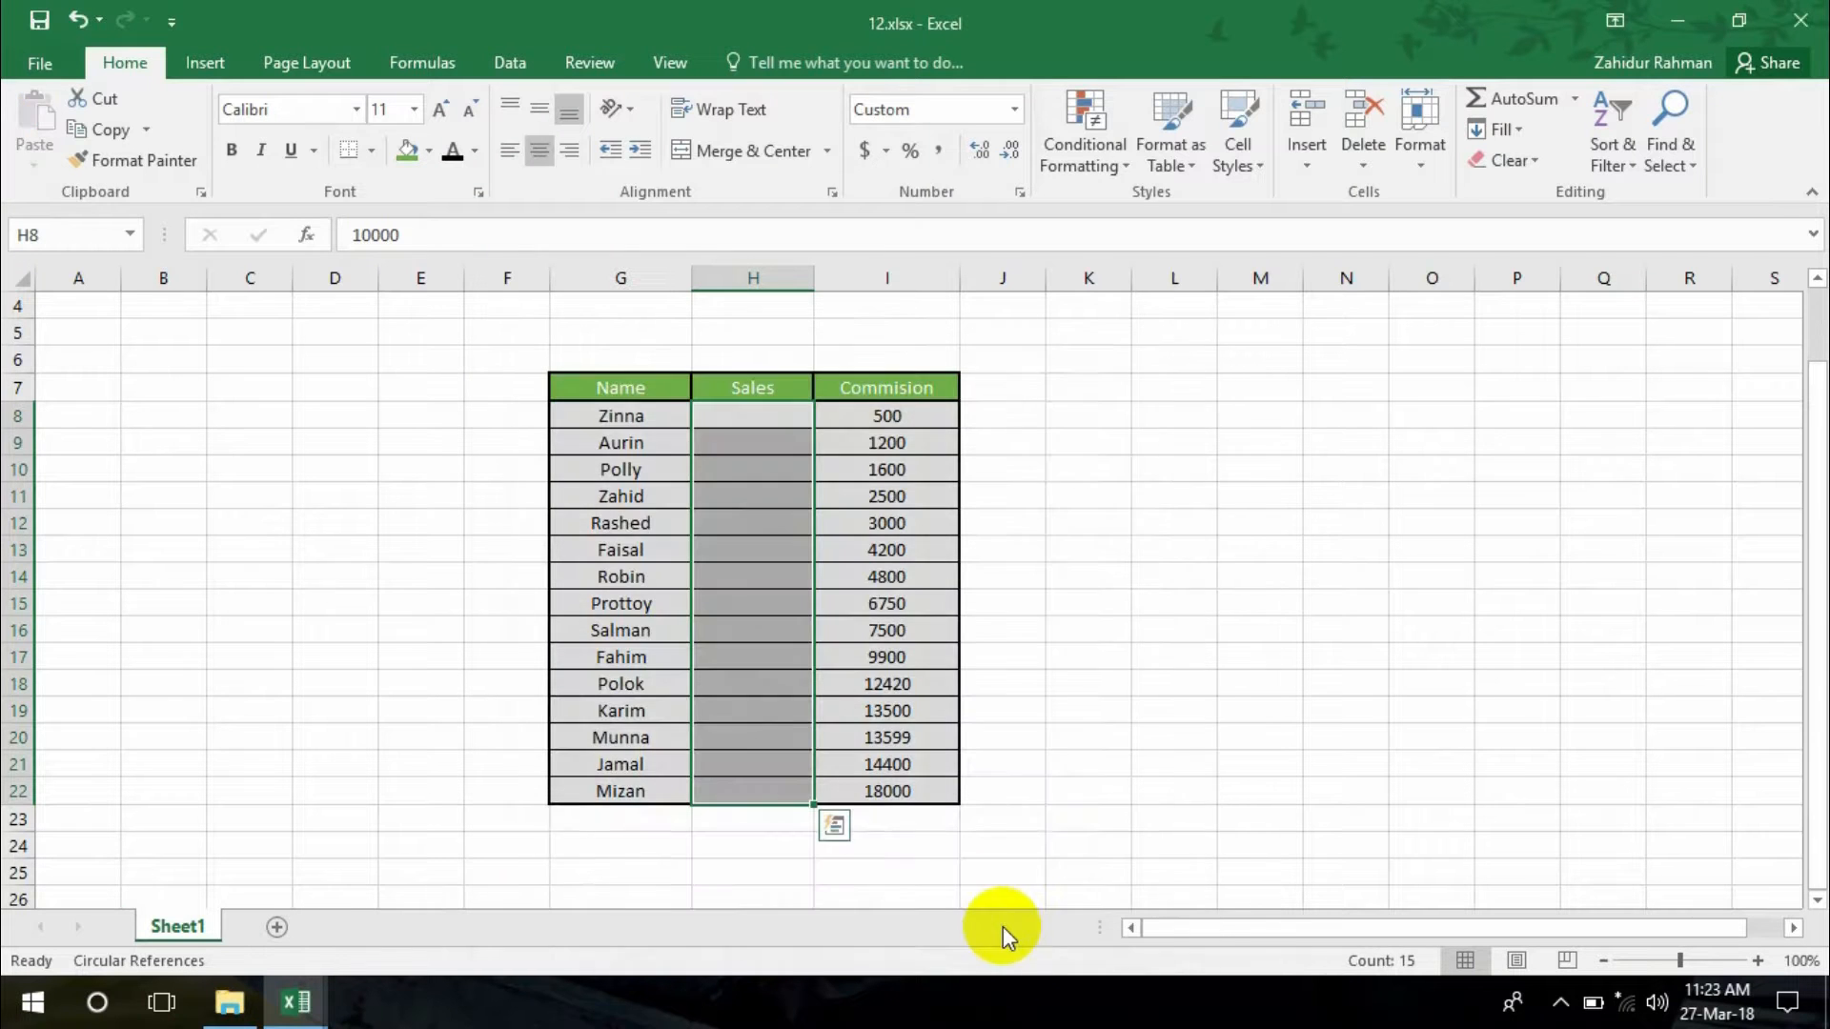
Check the stored contents of individual blank-looking cells throughout the Sales column
{"action": "left_click", "coordinate": [1125, 660]}
{"action": "left_click", "coordinate": [765, 425]}
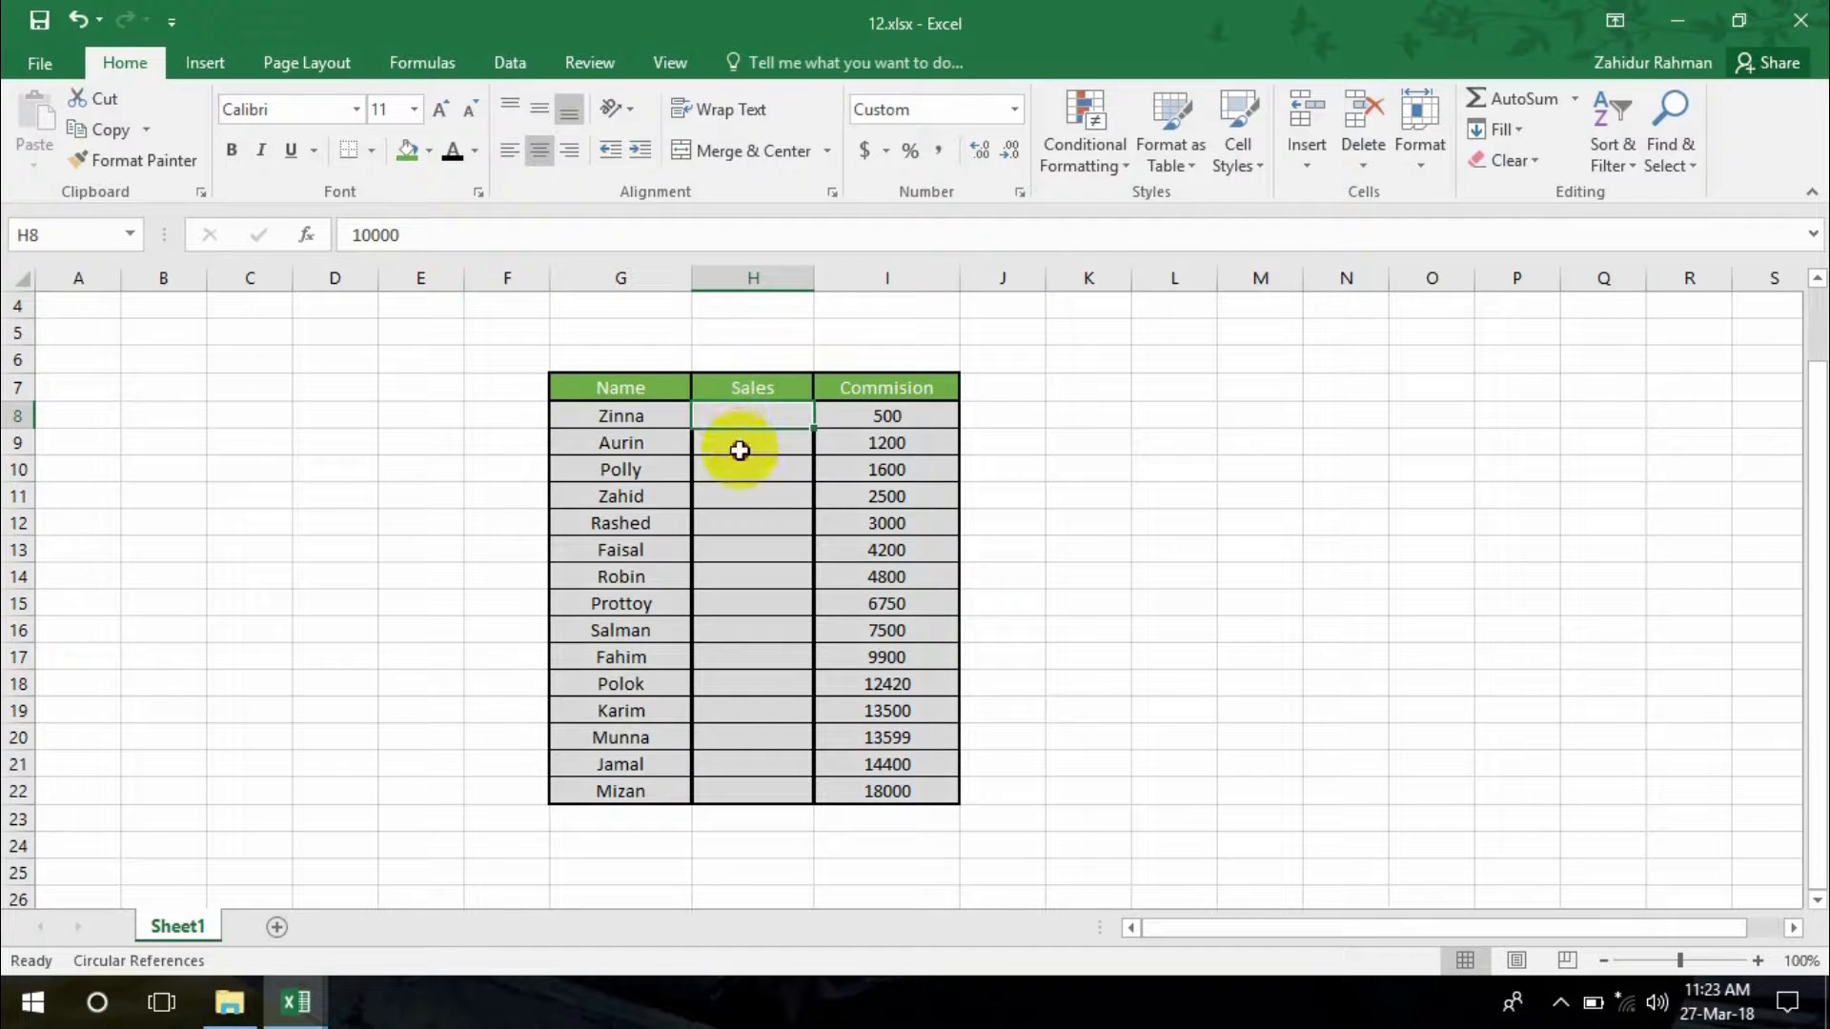
{"action": "left_click", "coordinate": [741, 446]}
{"action": "left_click", "coordinate": [747, 476]}
{"action": "left_click", "coordinate": [739, 521]}
{"action": "left_click", "coordinate": [739, 552]}
{"action": "left_click", "coordinate": [742, 578]}
{"action": "left_click", "coordinate": [756, 654]}
{"action": "left_click", "coordinate": [756, 713]}
{"action": "left_click", "coordinate": [756, 789]}
{"action": "left_click", "coordinate": [744, 657]}
{"action": "left_click", "coordinate": [752, 521]}
{"action": "left_click", "coordinate": [750, 495]}
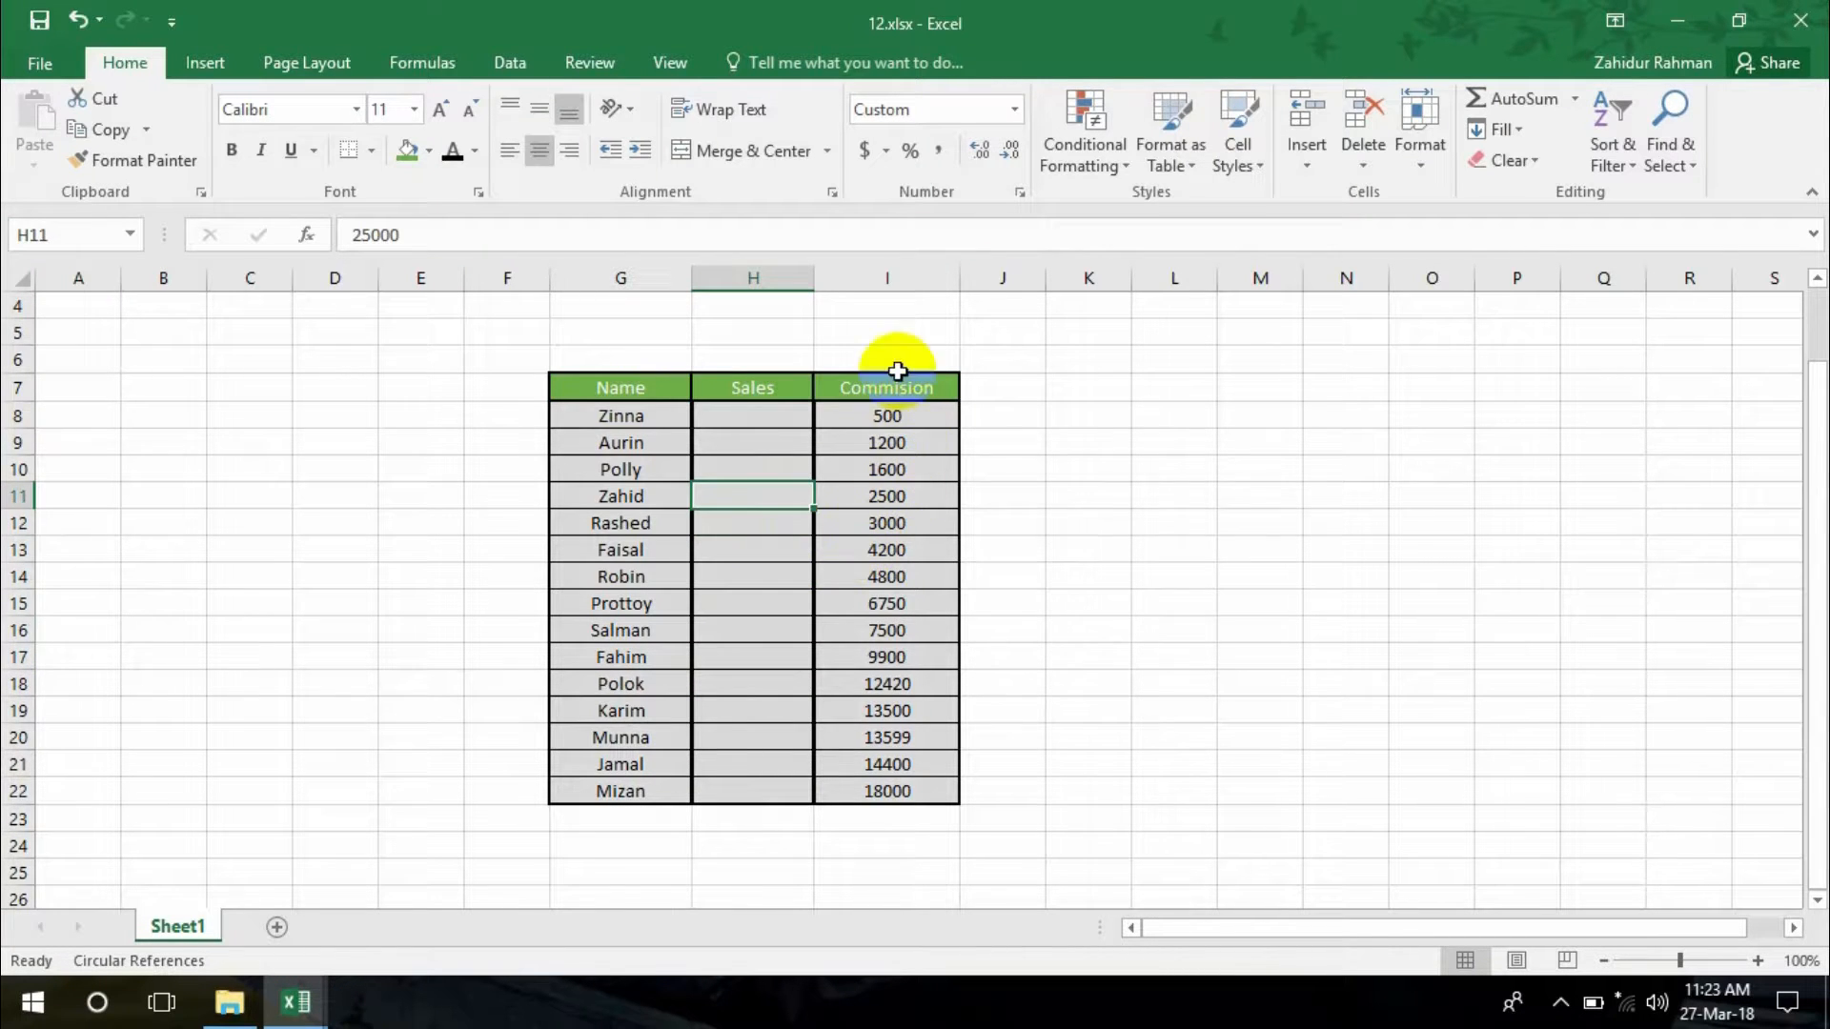
Hide the Commision column, column I, and bring it back by widening the hidden column
{"action": "right_click", "coordinate": [890, 282]}
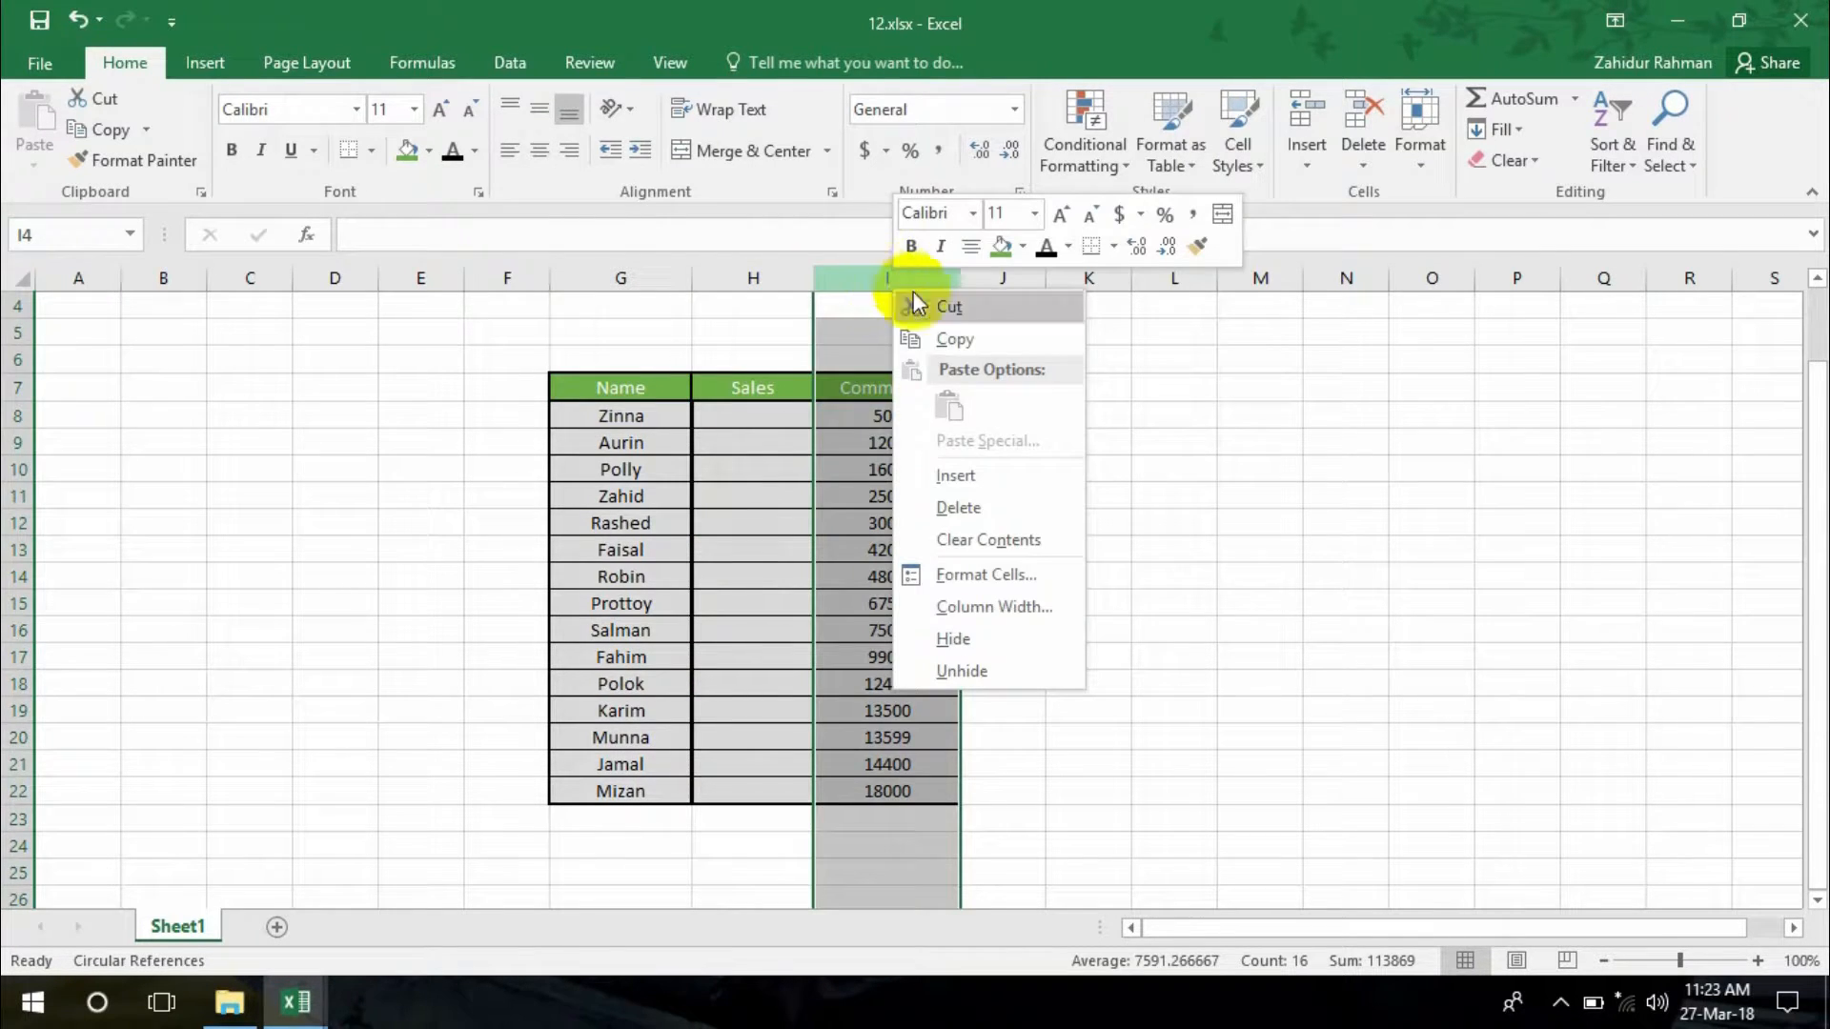
{"action": "left_click", "coordinate": [967, 638]}
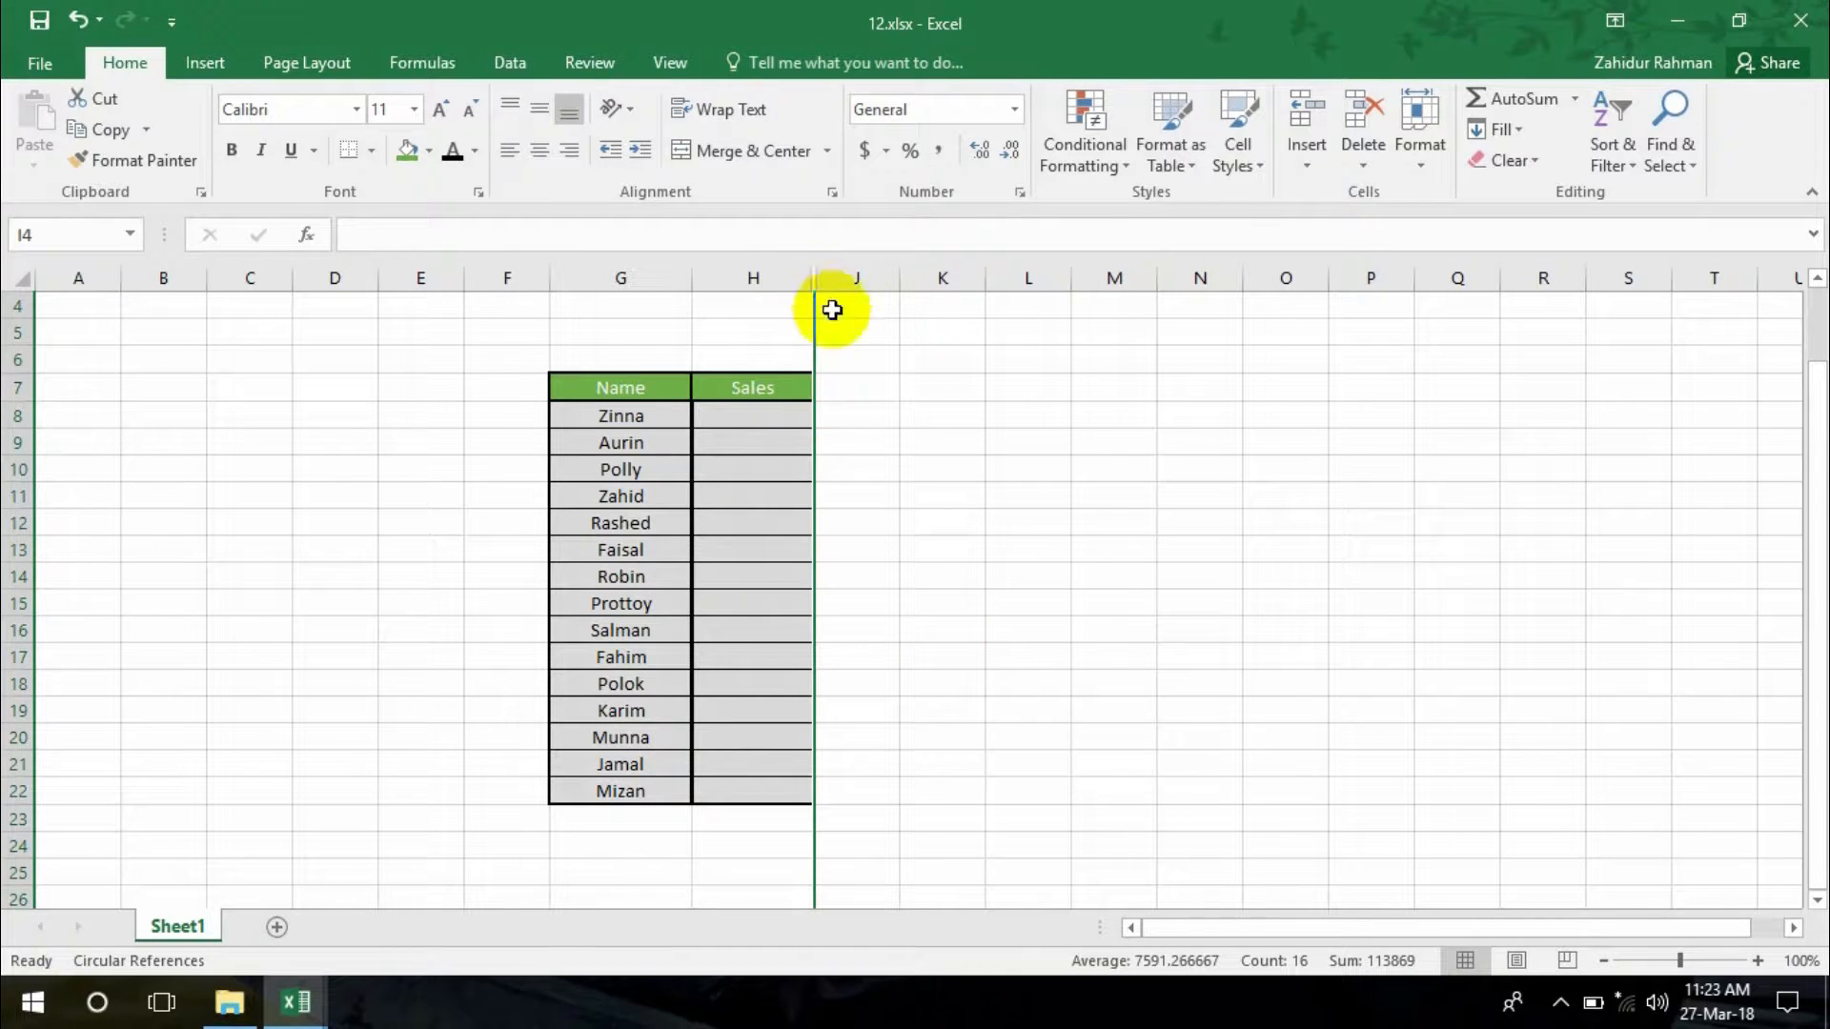
{"action": "left_click_drag", "start_coordinate": [817, 275], "coordinate": [817, 275]}
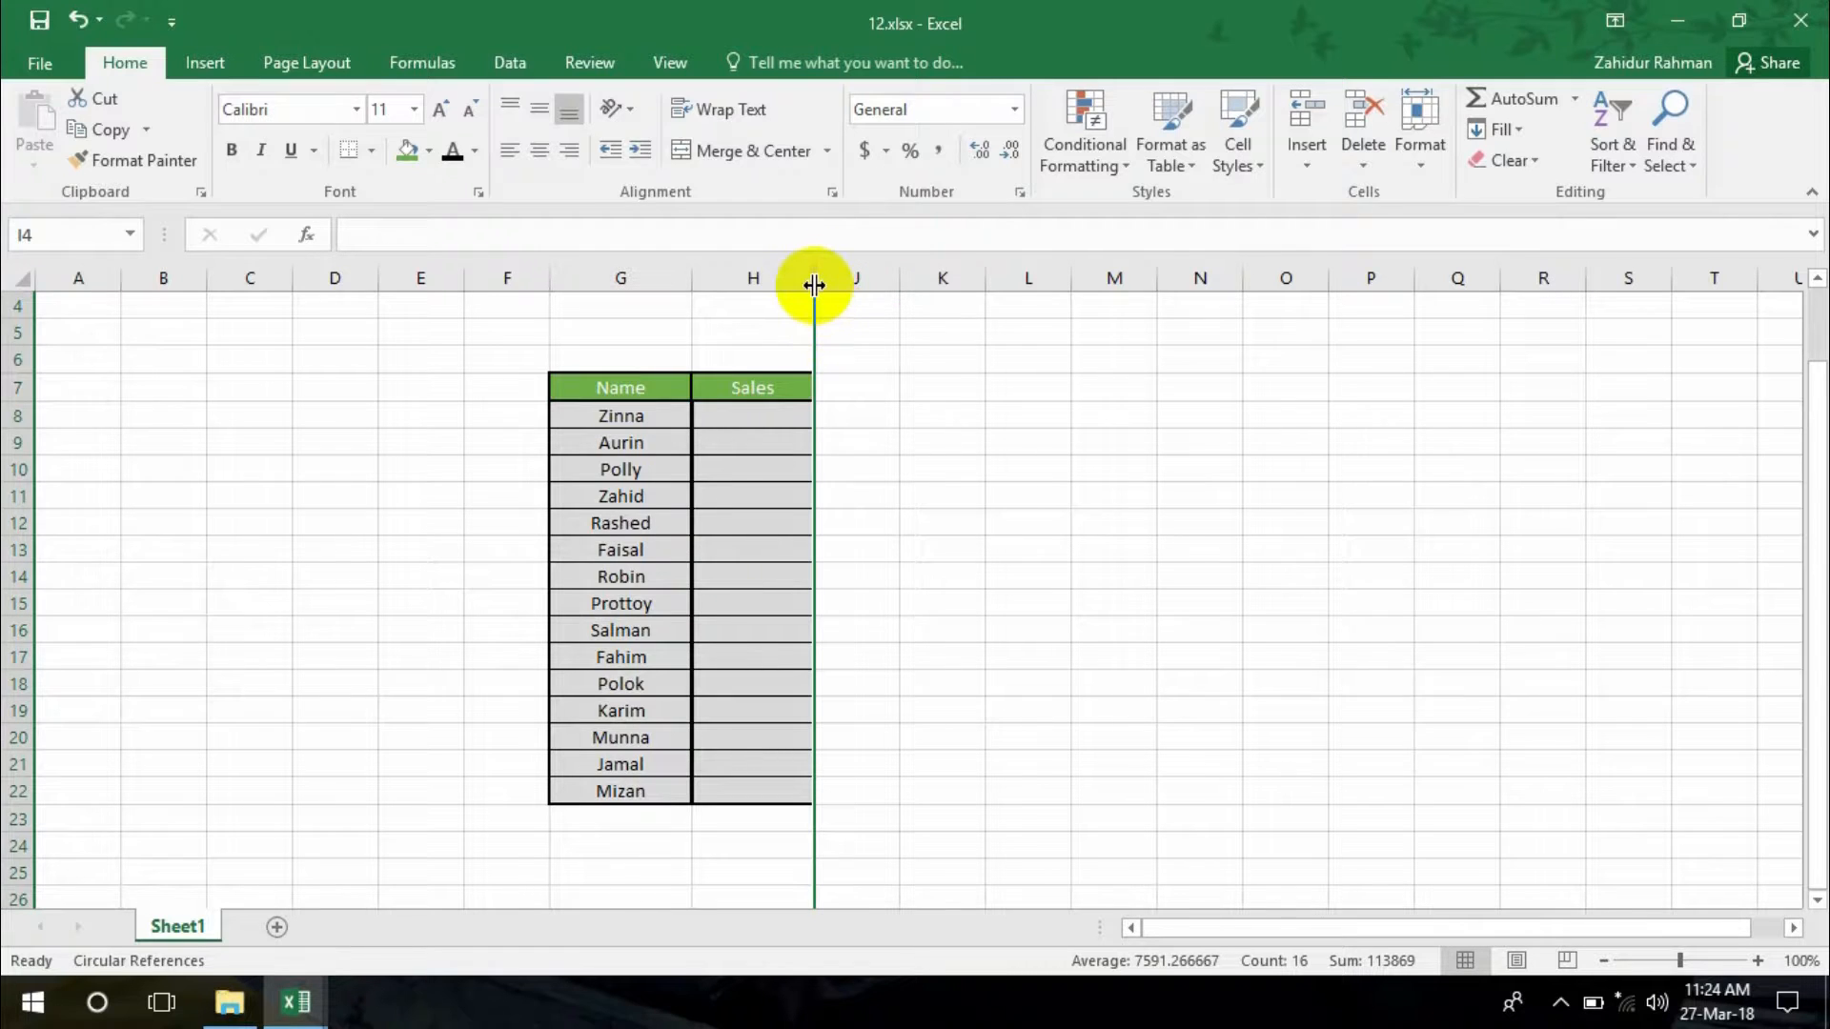
{"action": "left_click", "coordinate": [836, 301]}
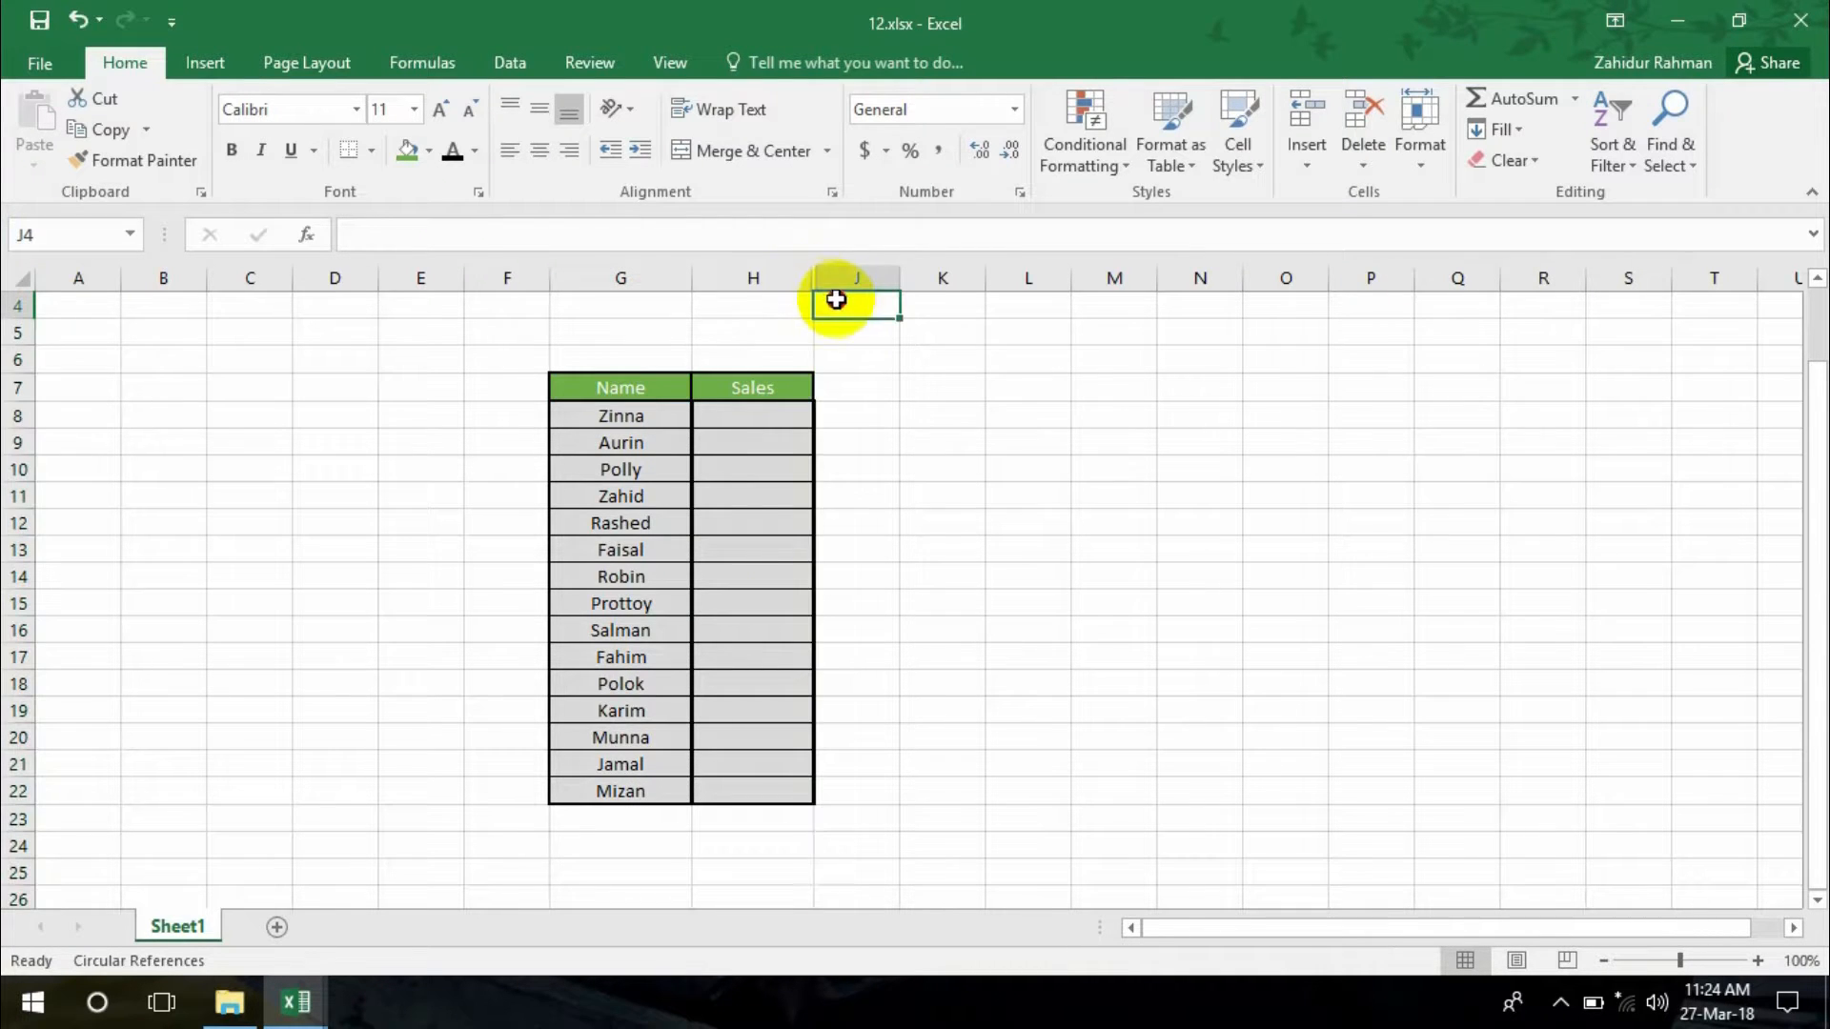
{"action": "left_click_drag", "start_coordinate": [817, 283], "coordinate": [951, 294]}
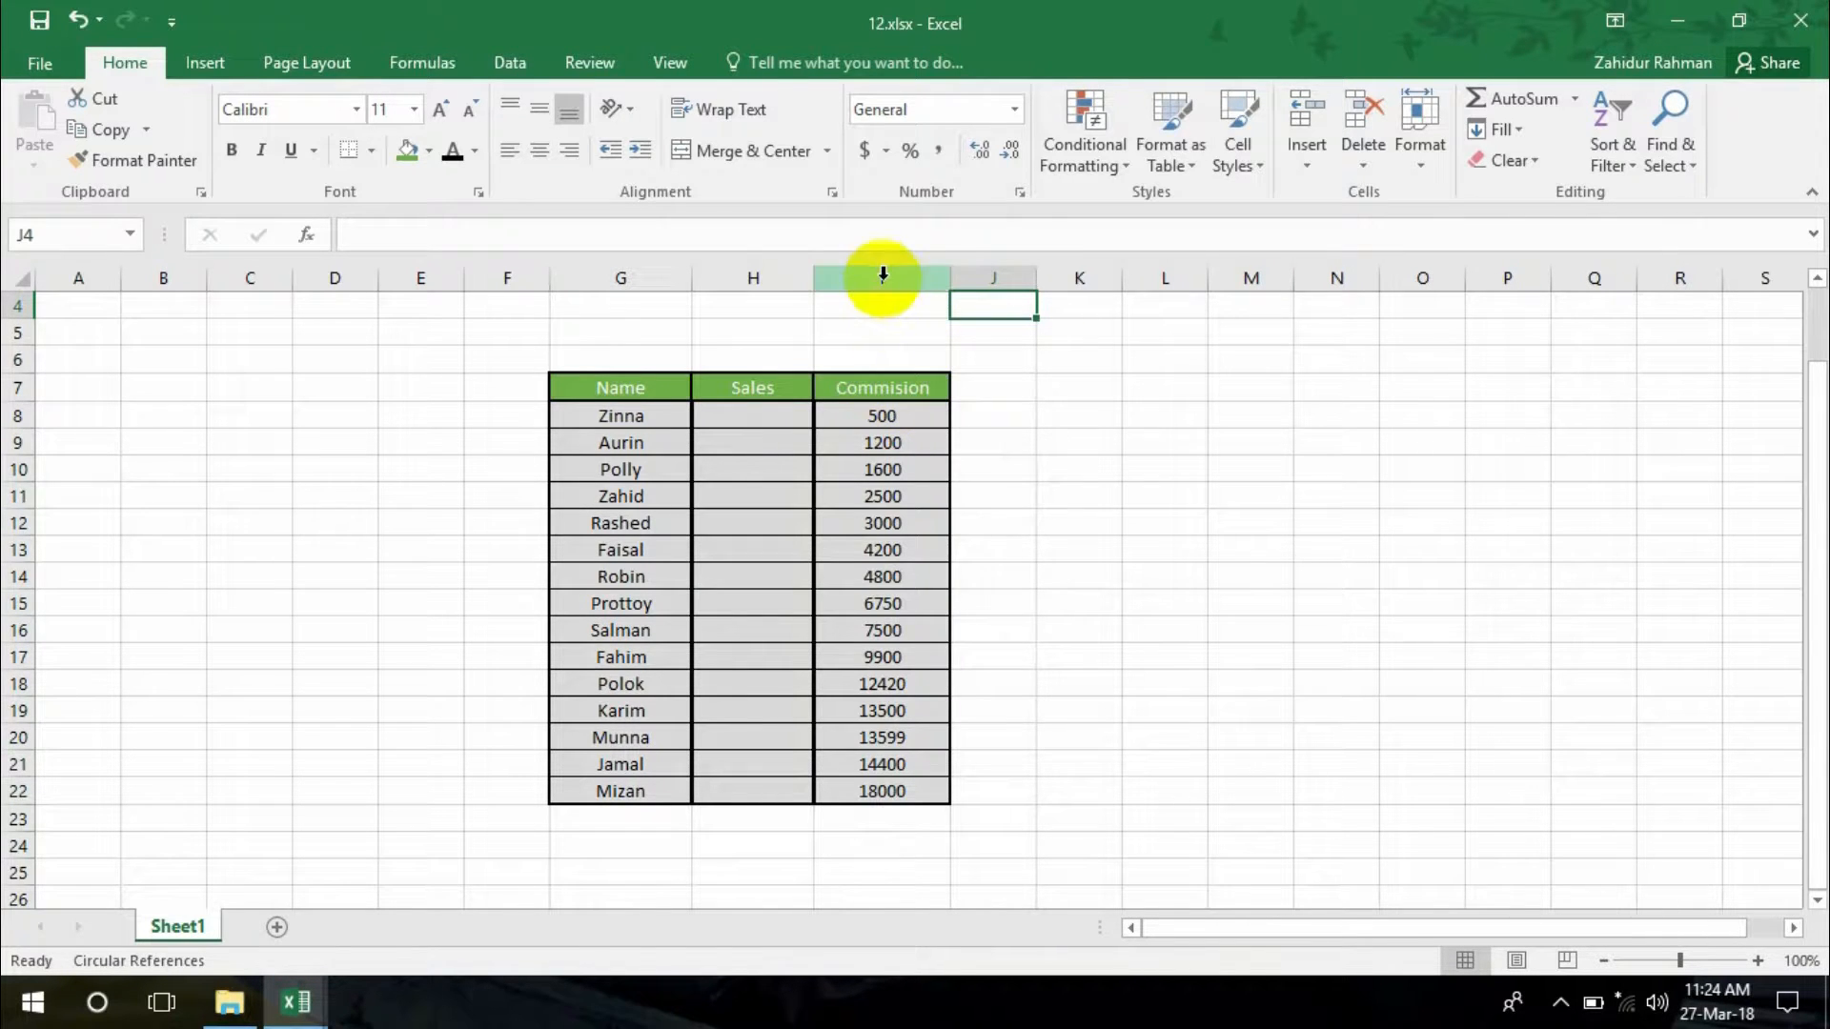
Hide the Commision column once more and restore it by pulling its hidden boundary open
{"action": "left_click", "coordinate": [939, 278]}
{"action": "right_click", "coordinate": [944, 278]}
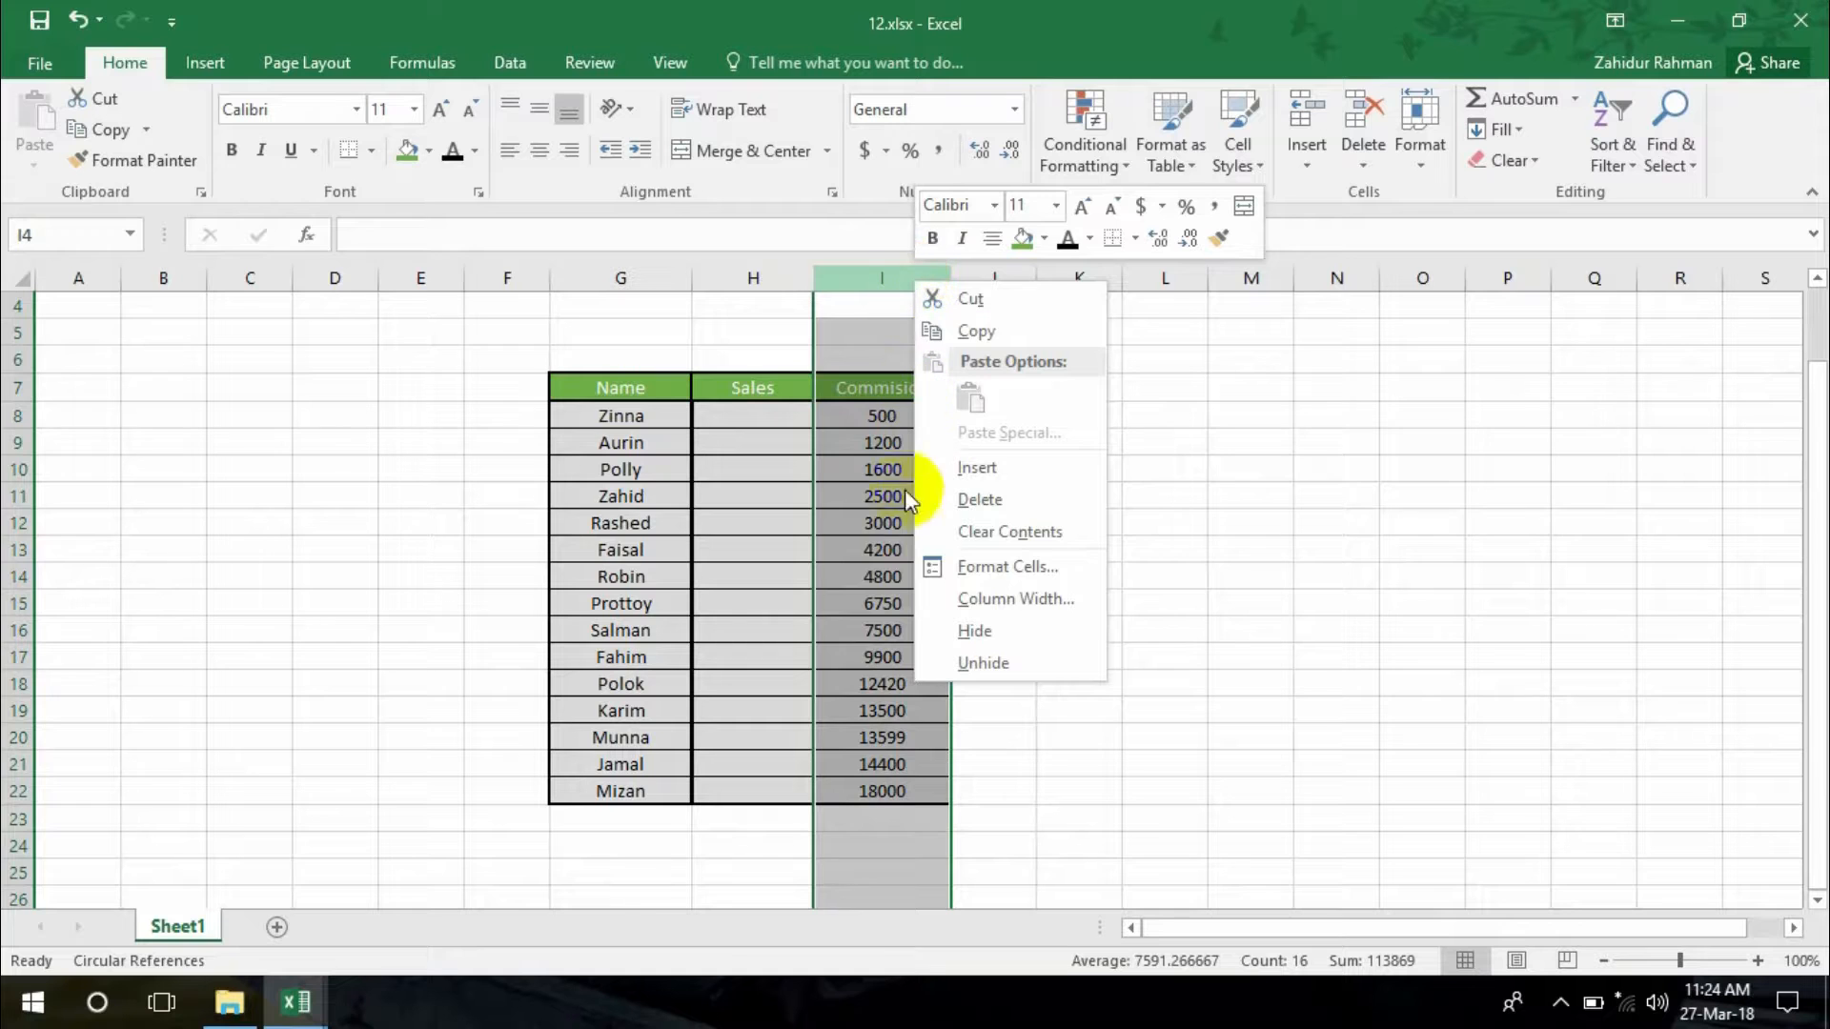
{"action": "left_click", "coordinate": [990, 629]}
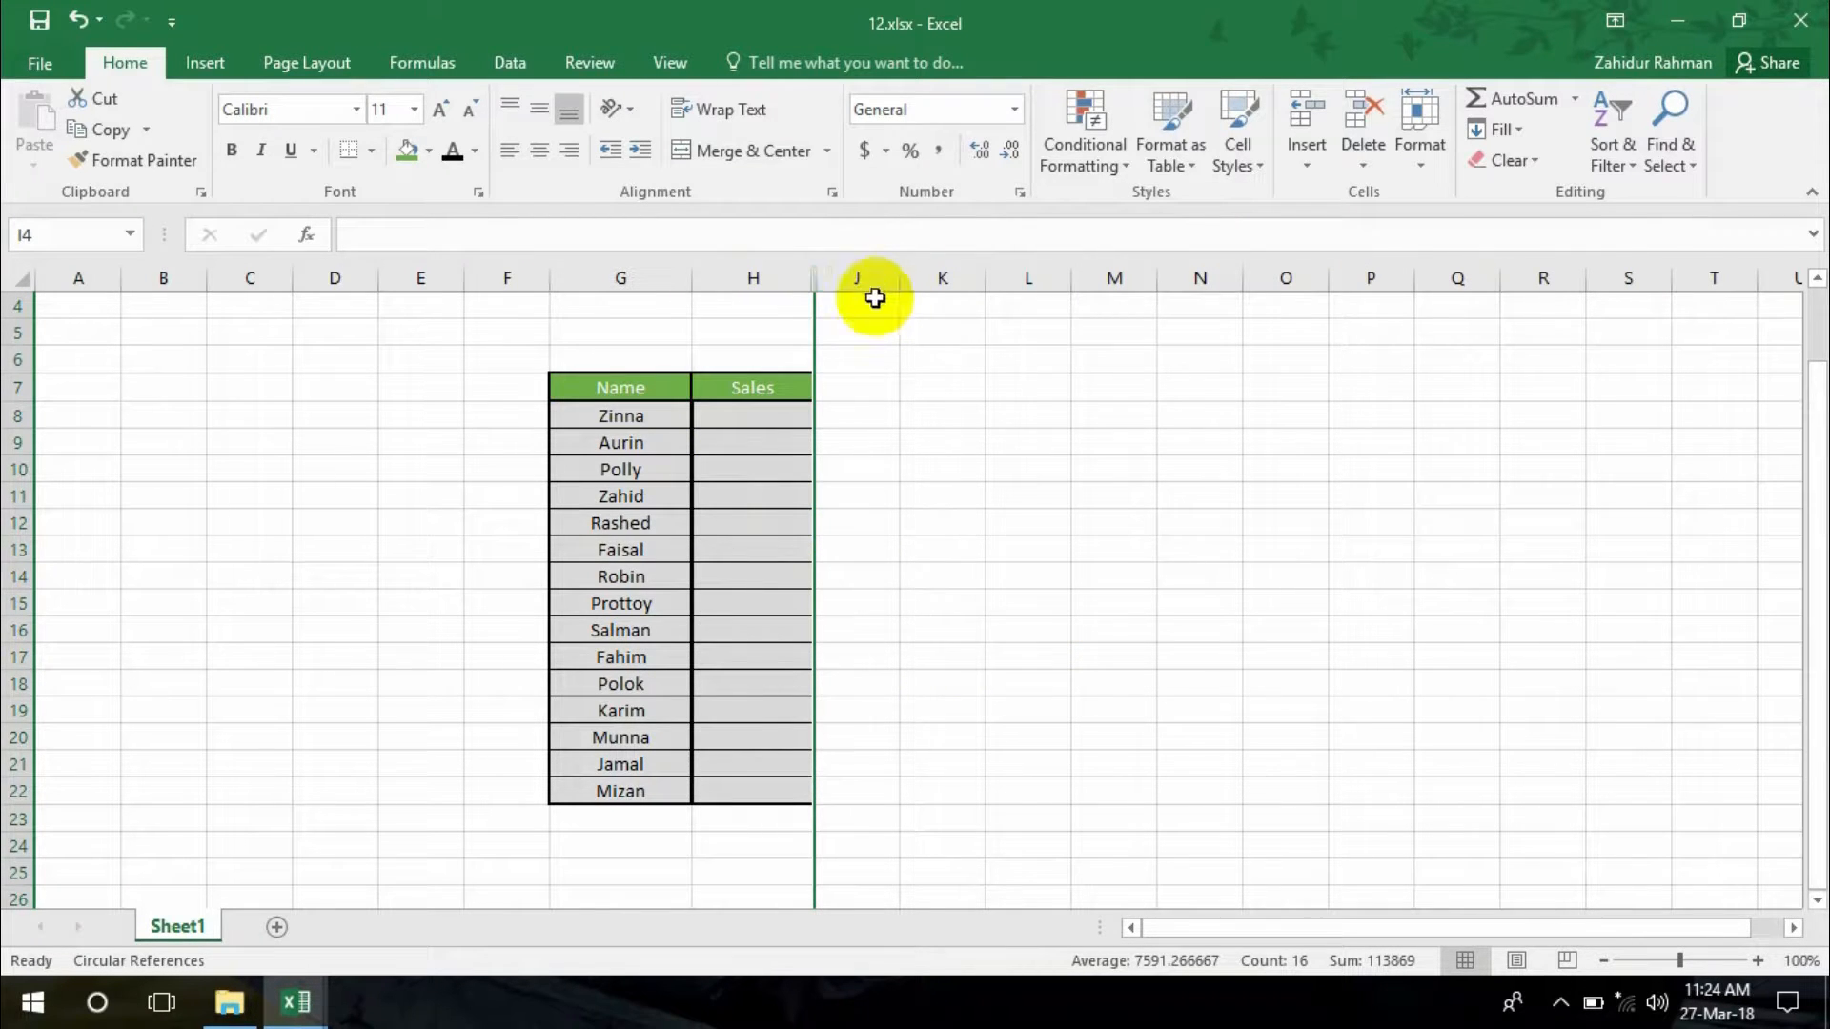
{"action": "left_click_drag", "start_coordinate": [817, 282], "coordinate": [939, 314]}
Inspect the hidden Sales values by selecting H8 and the range H8:H22
{"action": "left_click", "coordinate": [756, 412]}
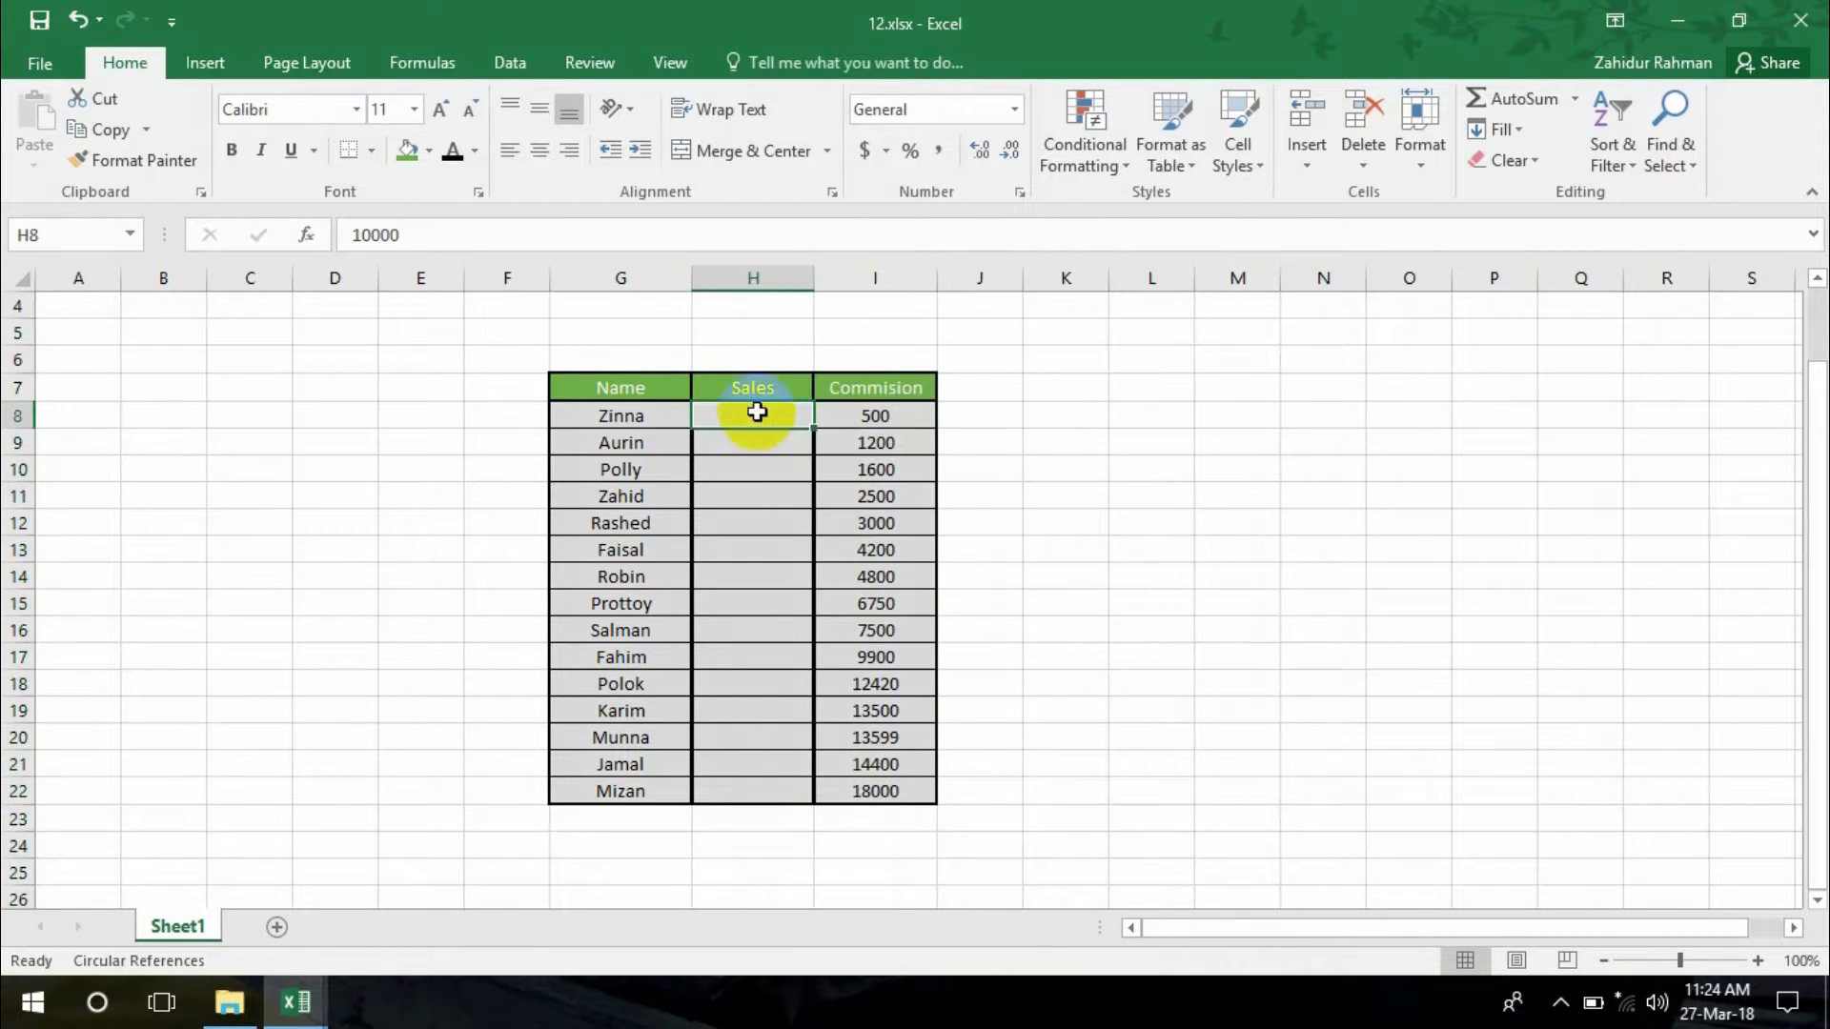
{"action": "left_click_drag", "start_coordinate": [758, 418], "coordinate": [801, 779]}
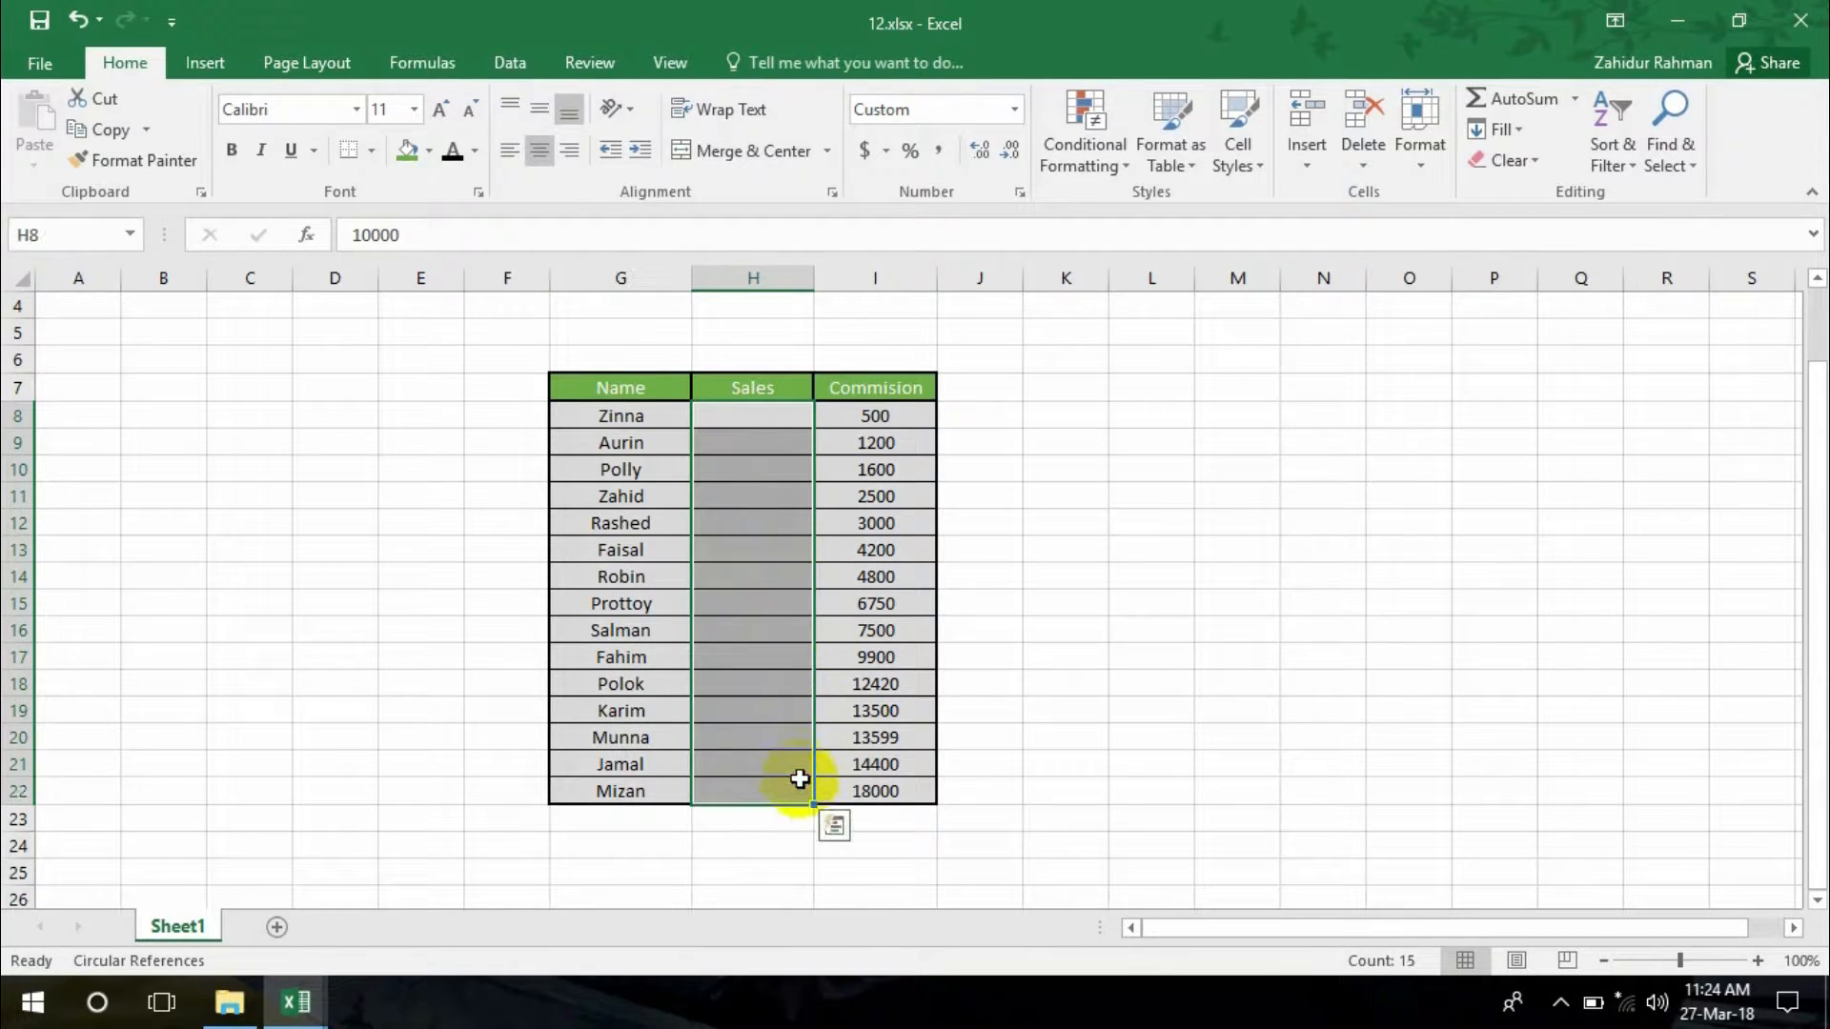
{"action": "left_click", "coordinate": [985, 615]}
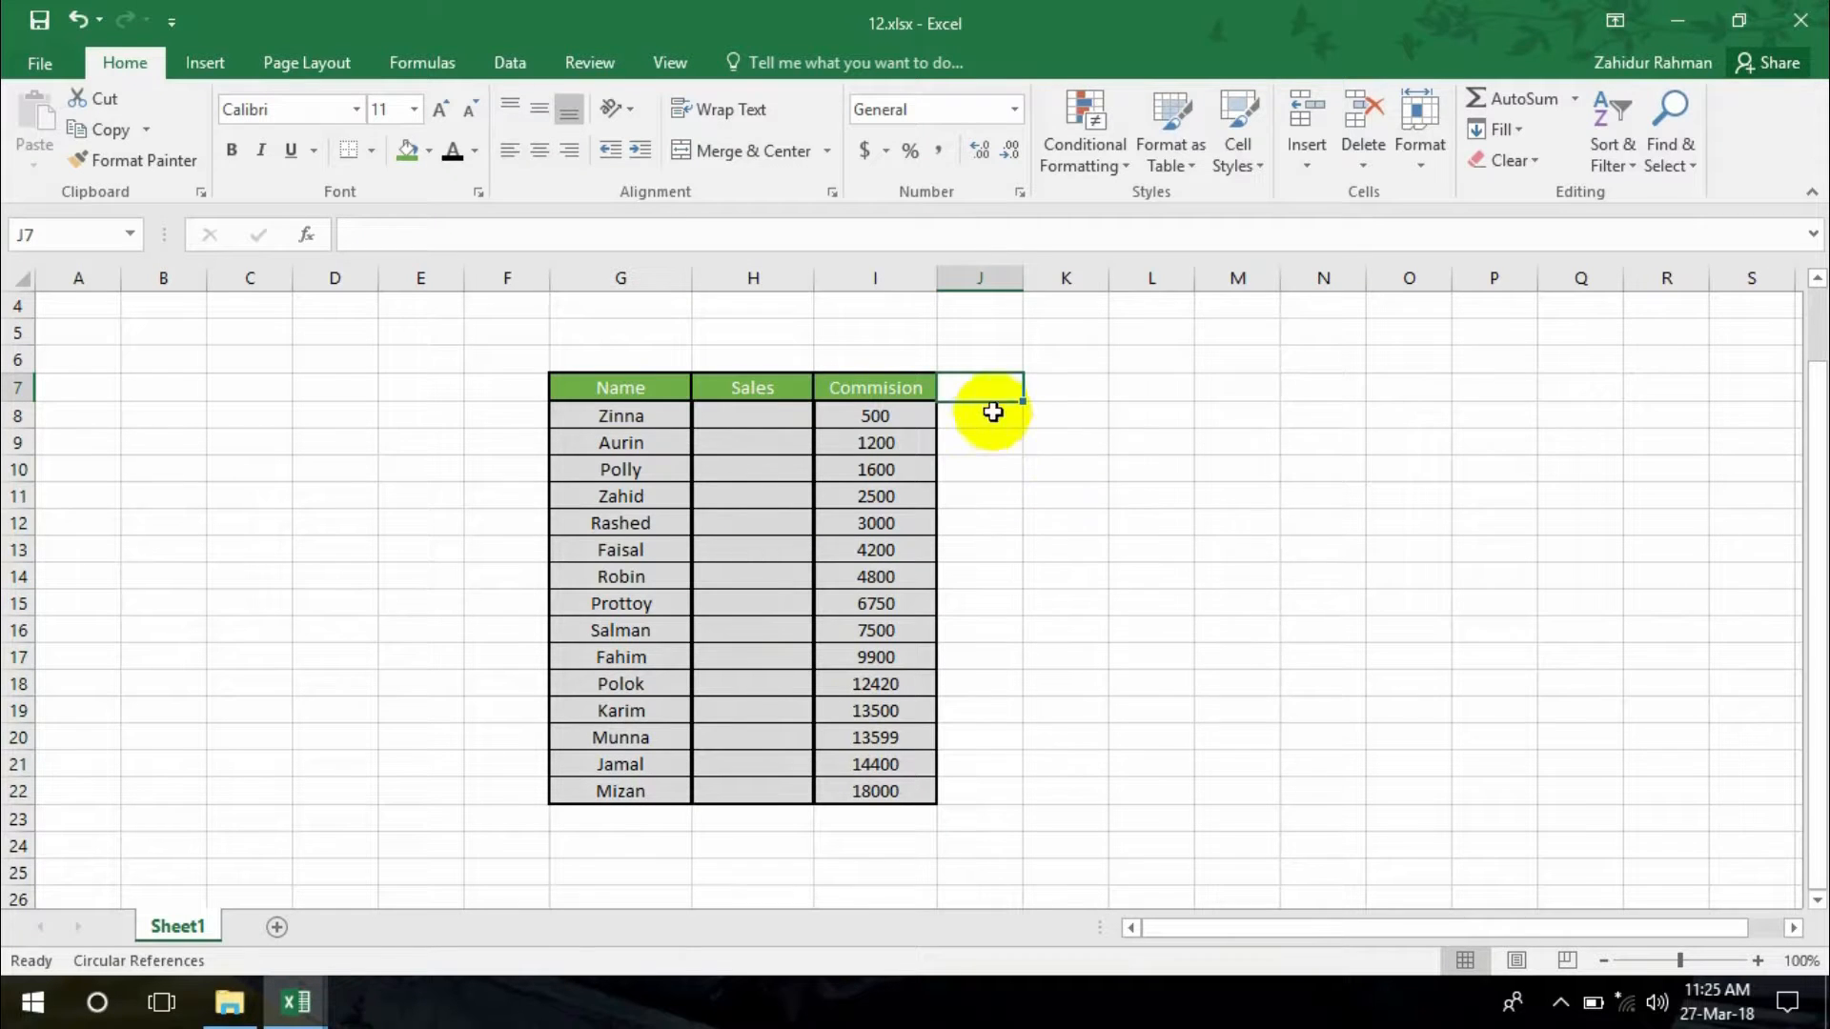
Add the heading Age in cell J7, beside the Commision heading
{"action": "left_click", "coordinate": [980, 386]}
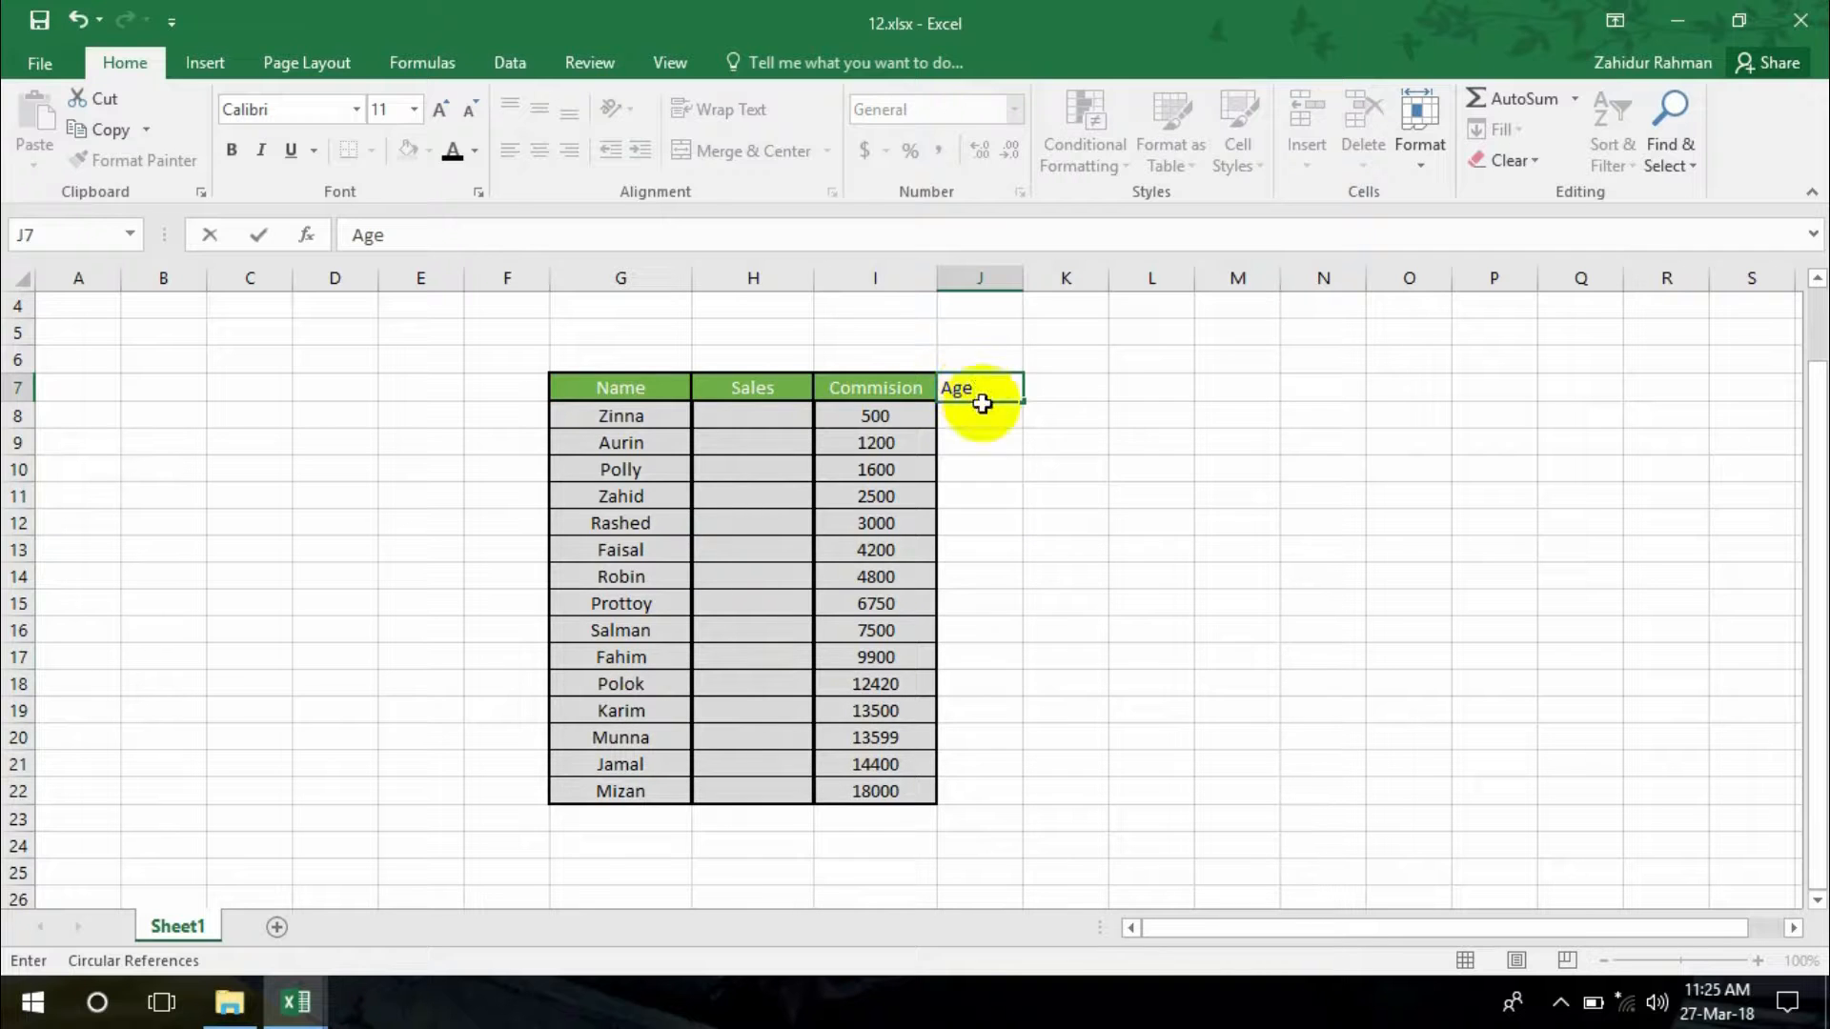
{"action": "key", "text": "Return"}
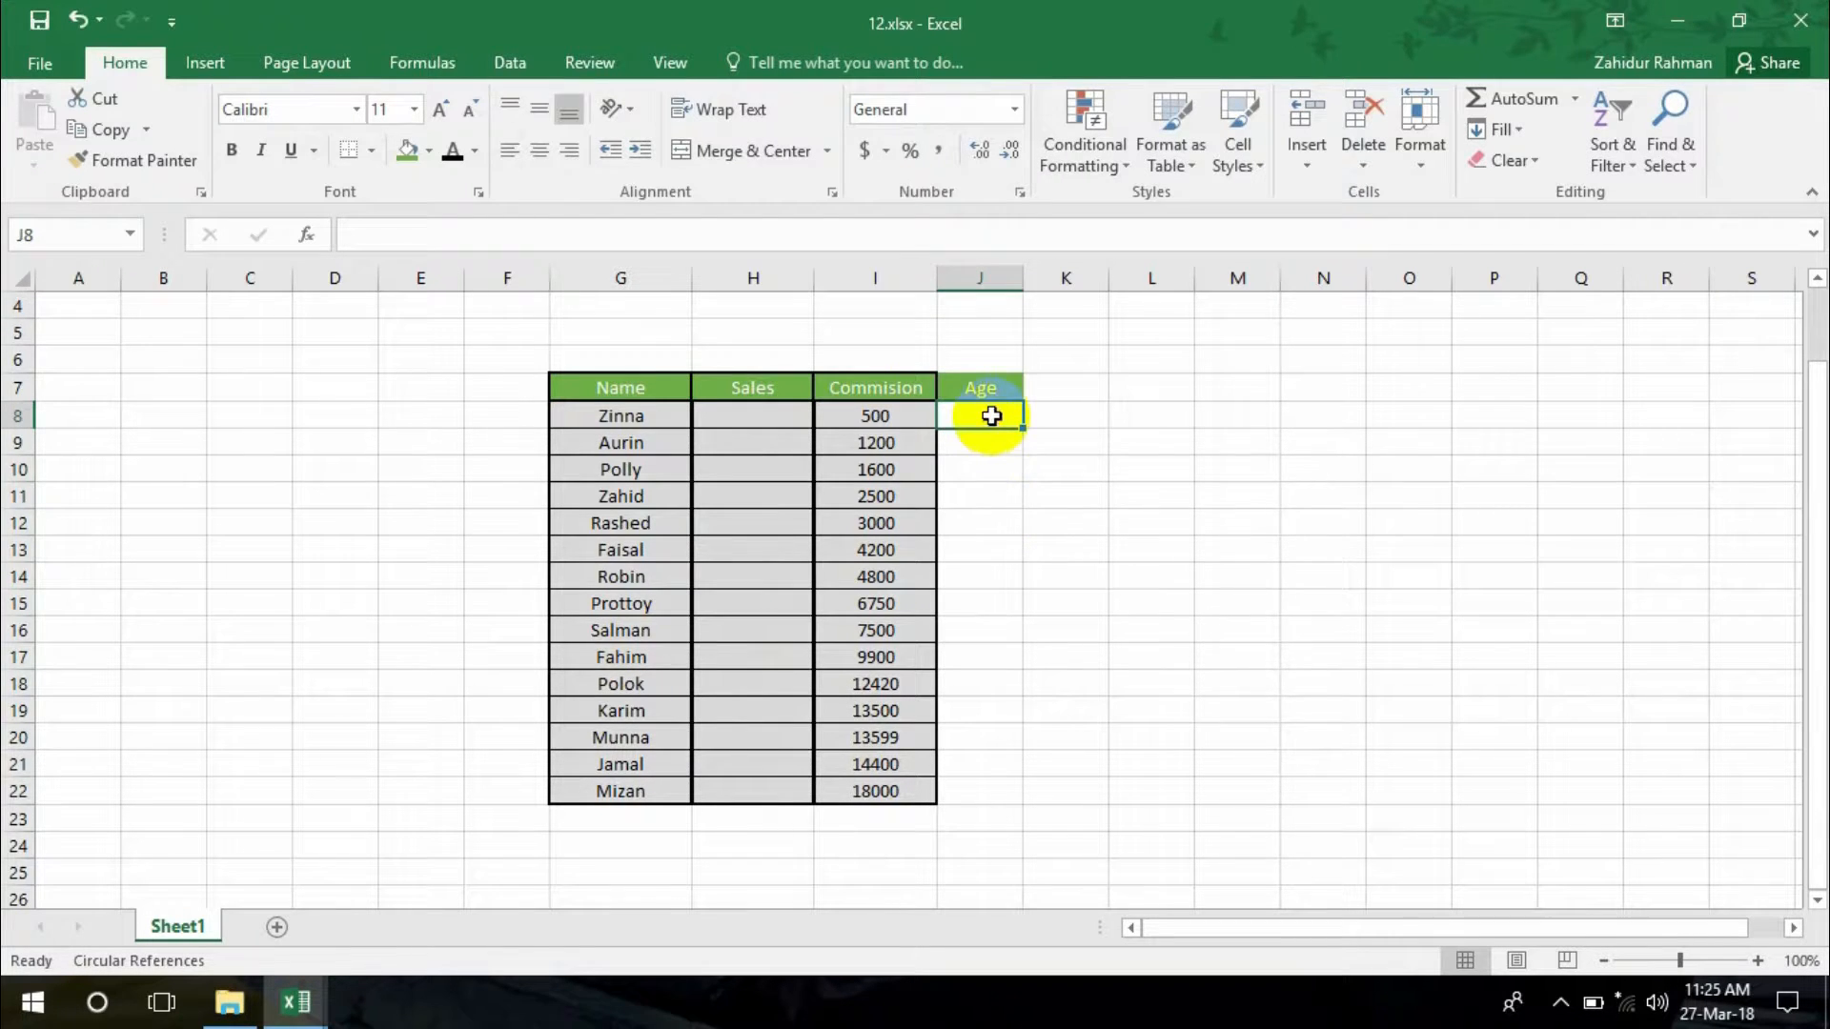
Restrict the Age heading cell J7 to whole numbers between 20 and 30 with data validation
{"action": "left_click", "coordinate": [1000, 383]}
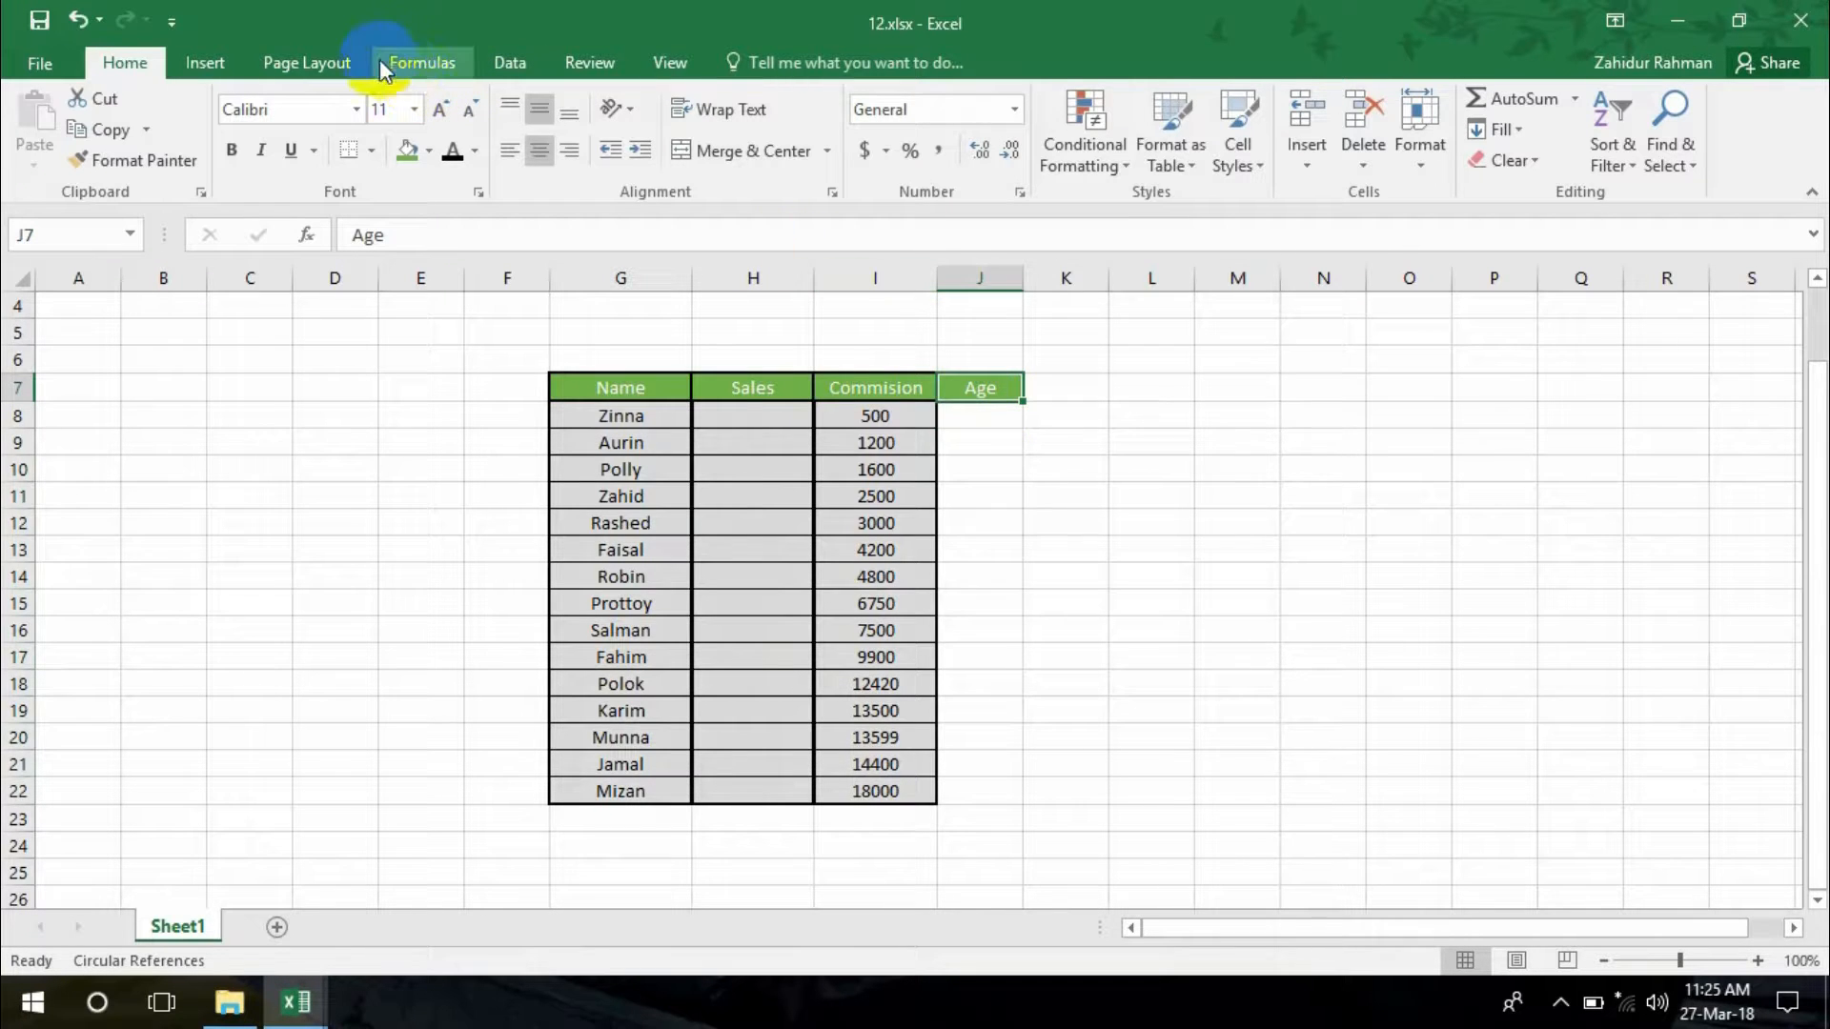
{"action": "left_click", "coordinate": [511, 63]}
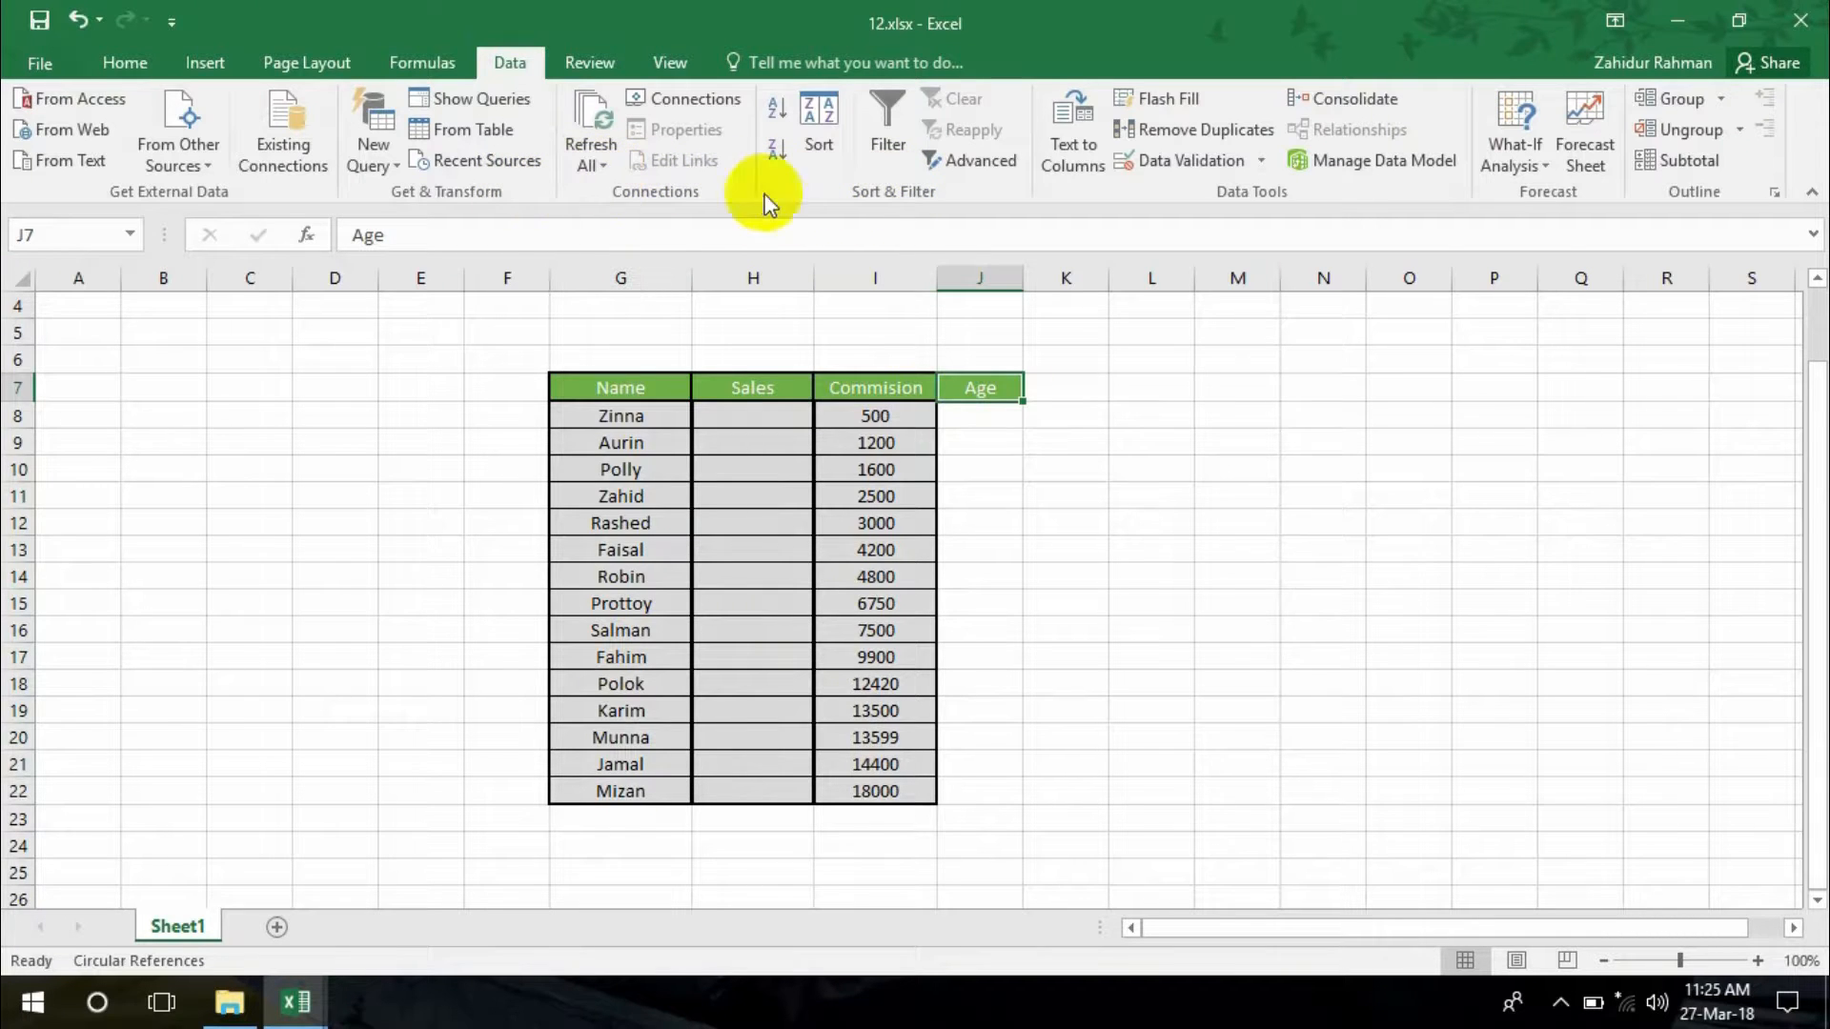
{"action": "left_click", "coordinate": [1260, 161]}
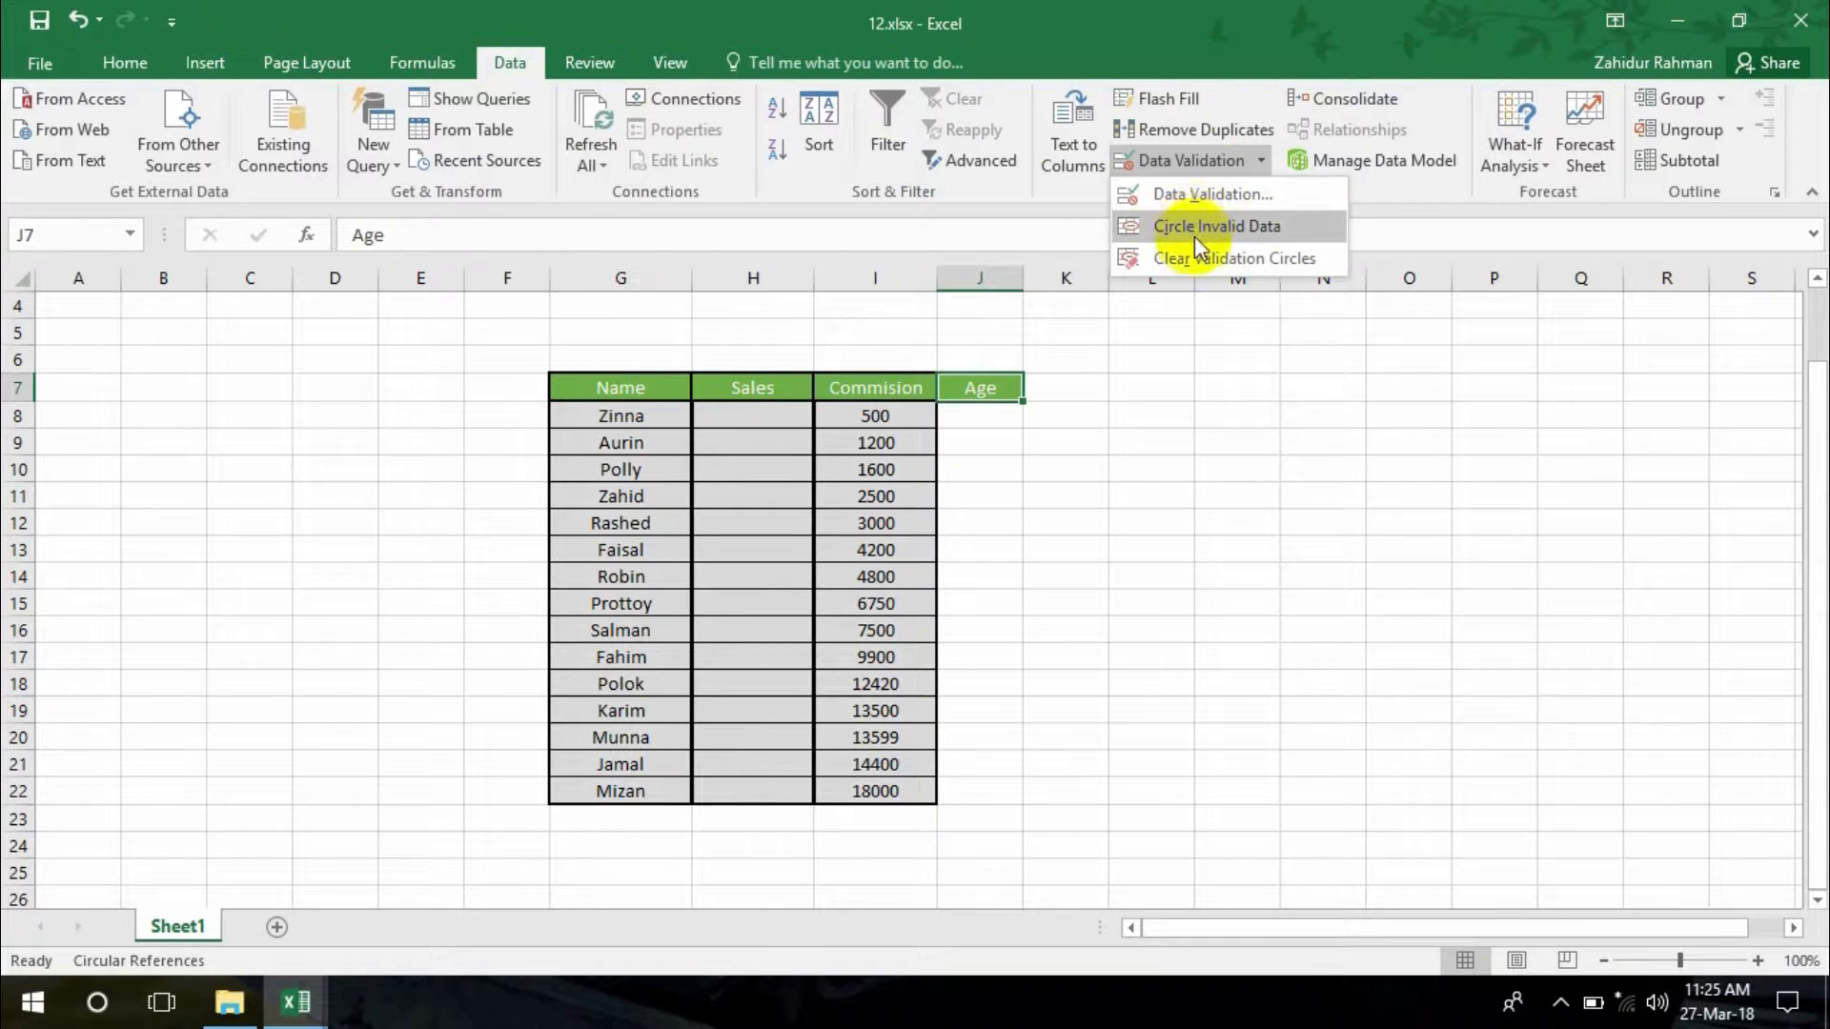
{"action": "left_click", "coordinate": [1200, 194]}
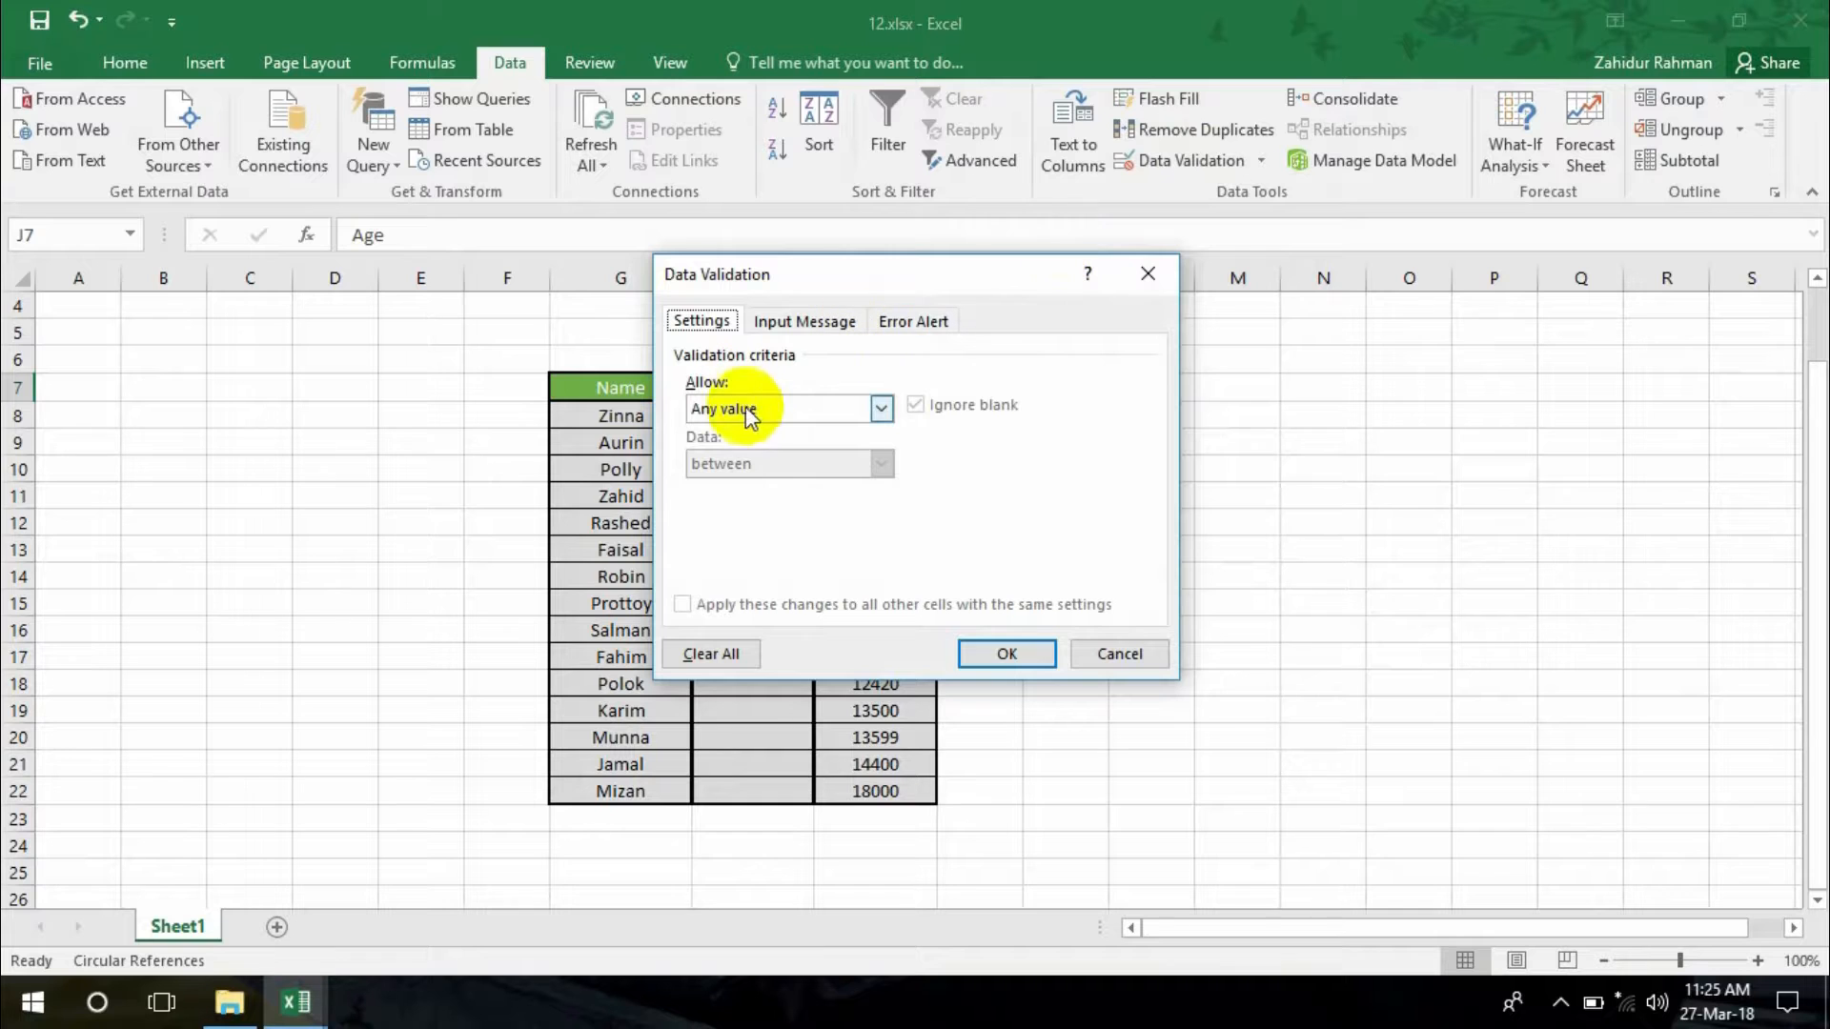
{"action": "left_click", "coordinate": [746, 410]}
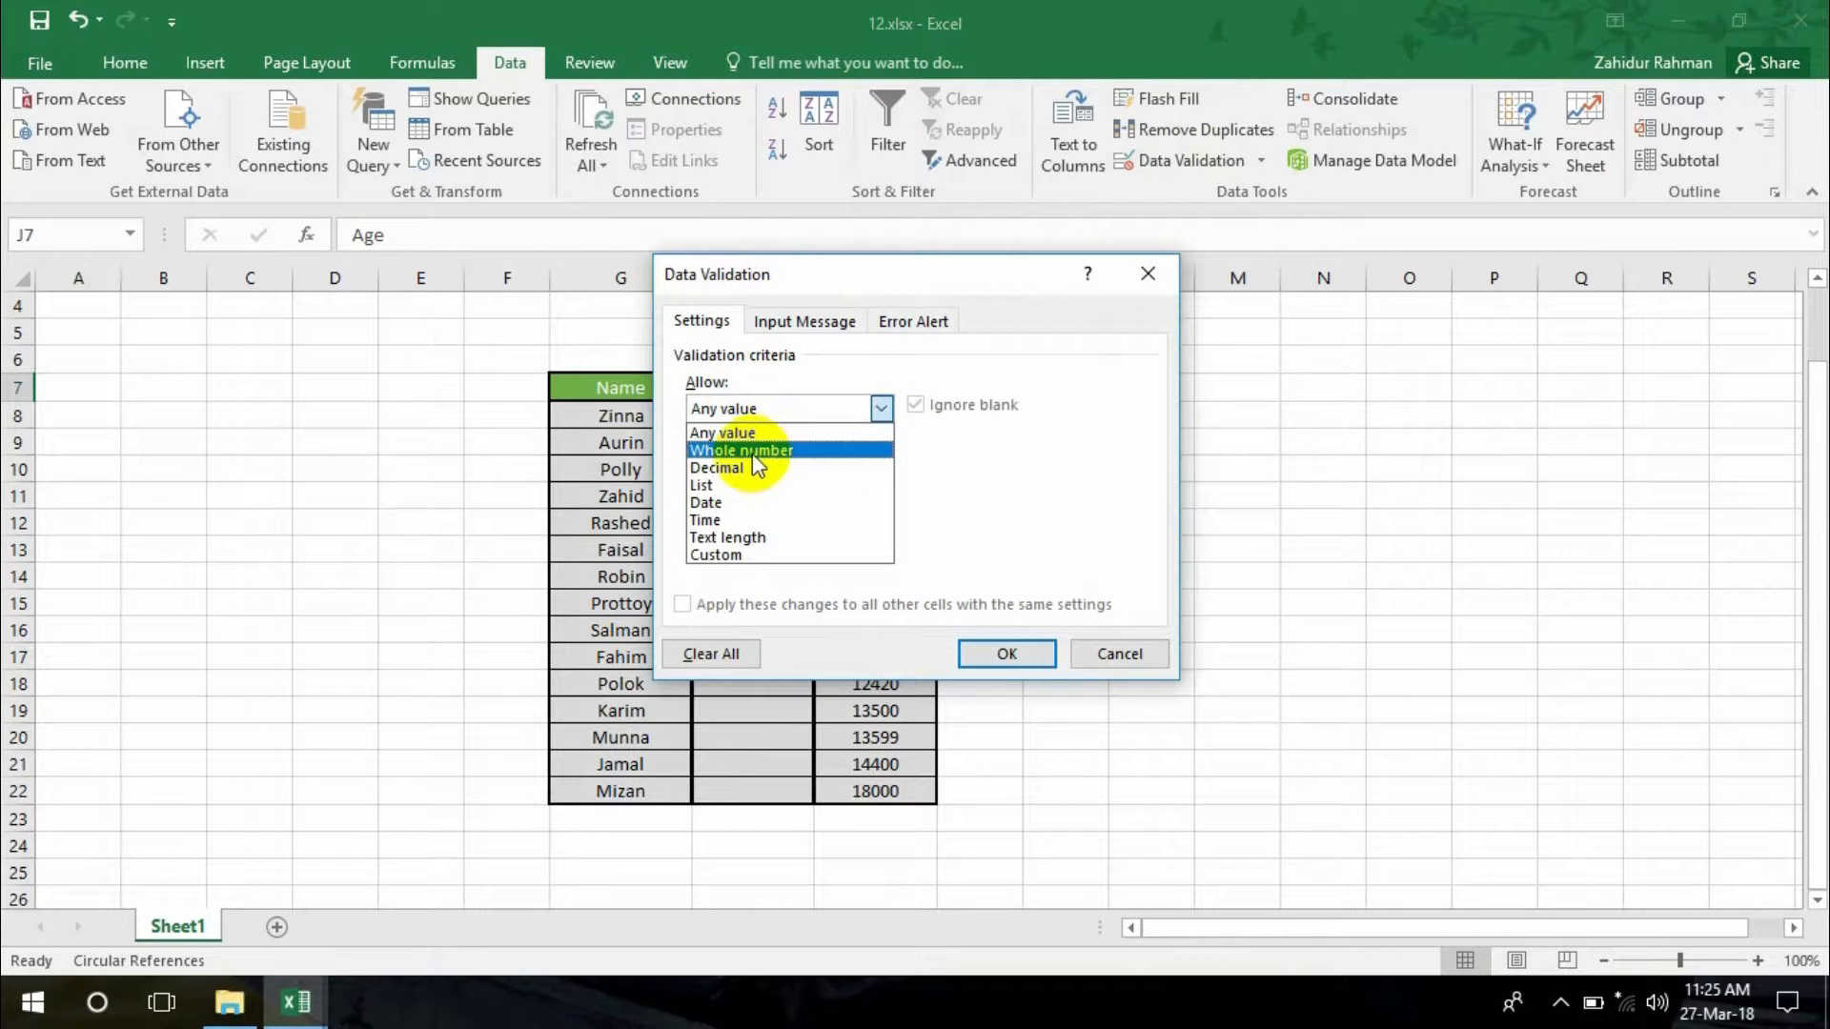
{"action": "left_click", "coordinate": [764, 452]}
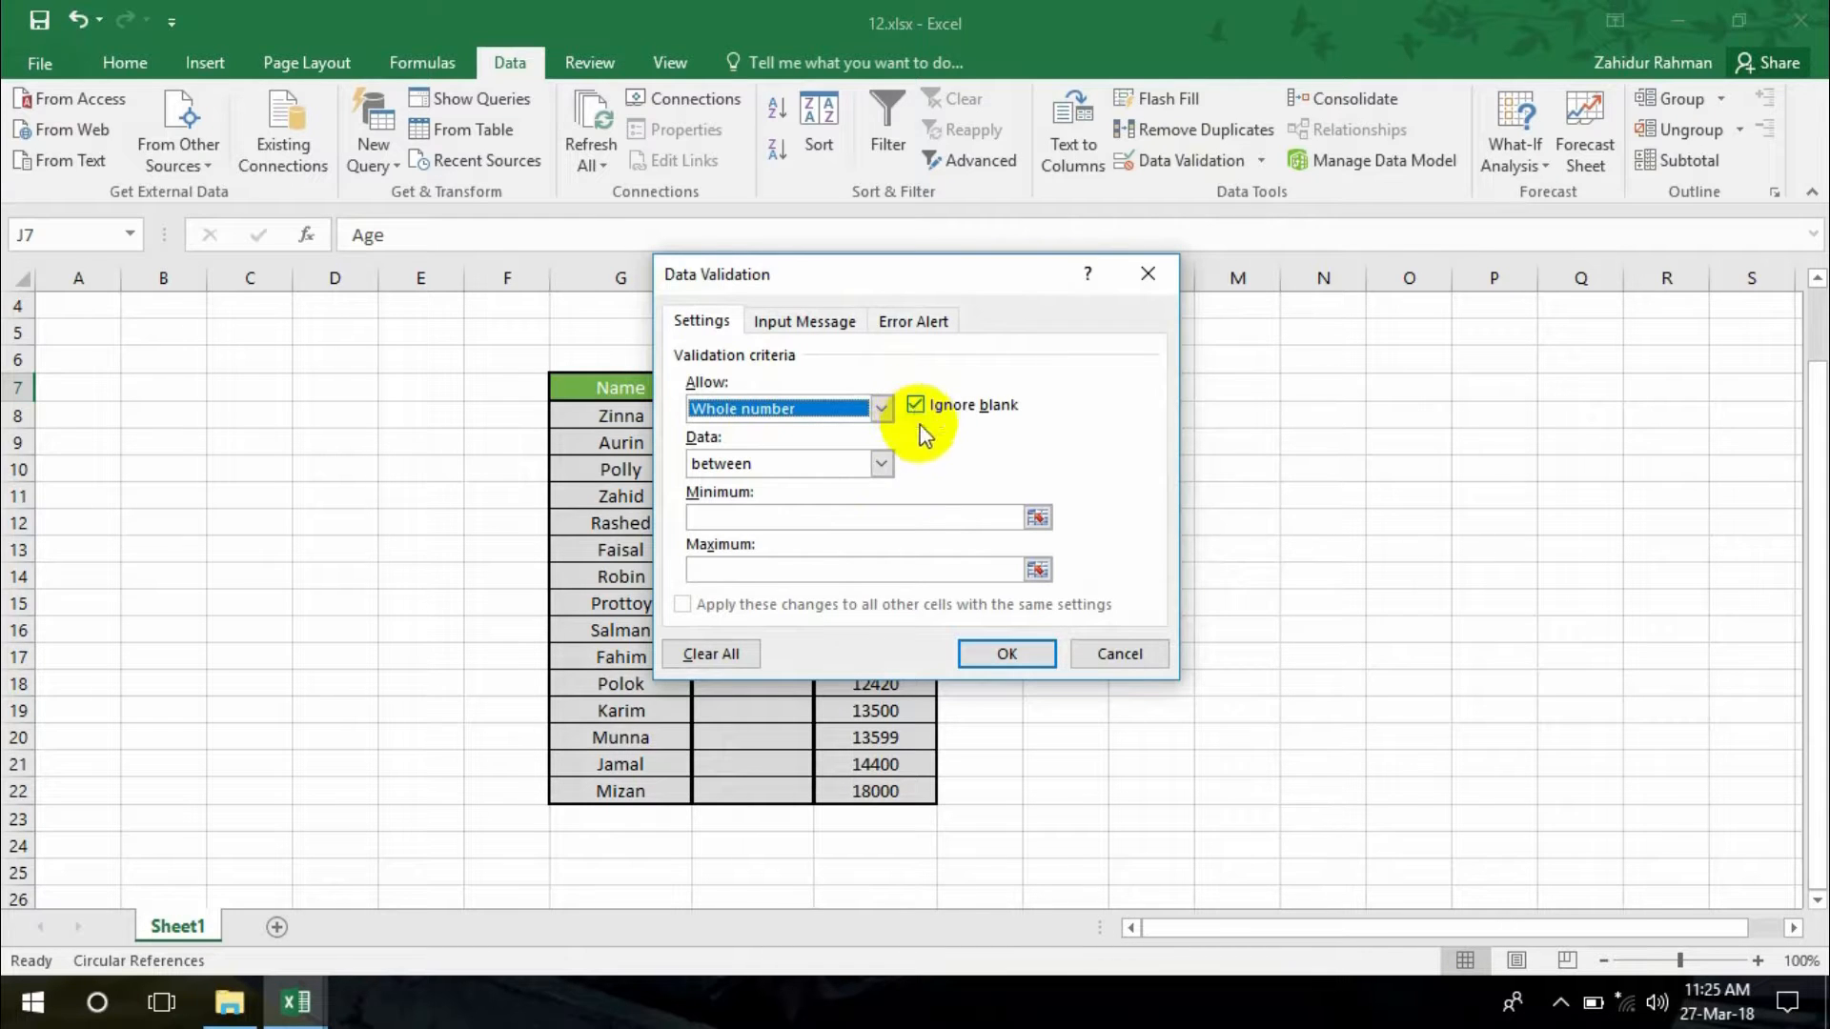
{"action": "left_click", "coordinate": [735, 519]}
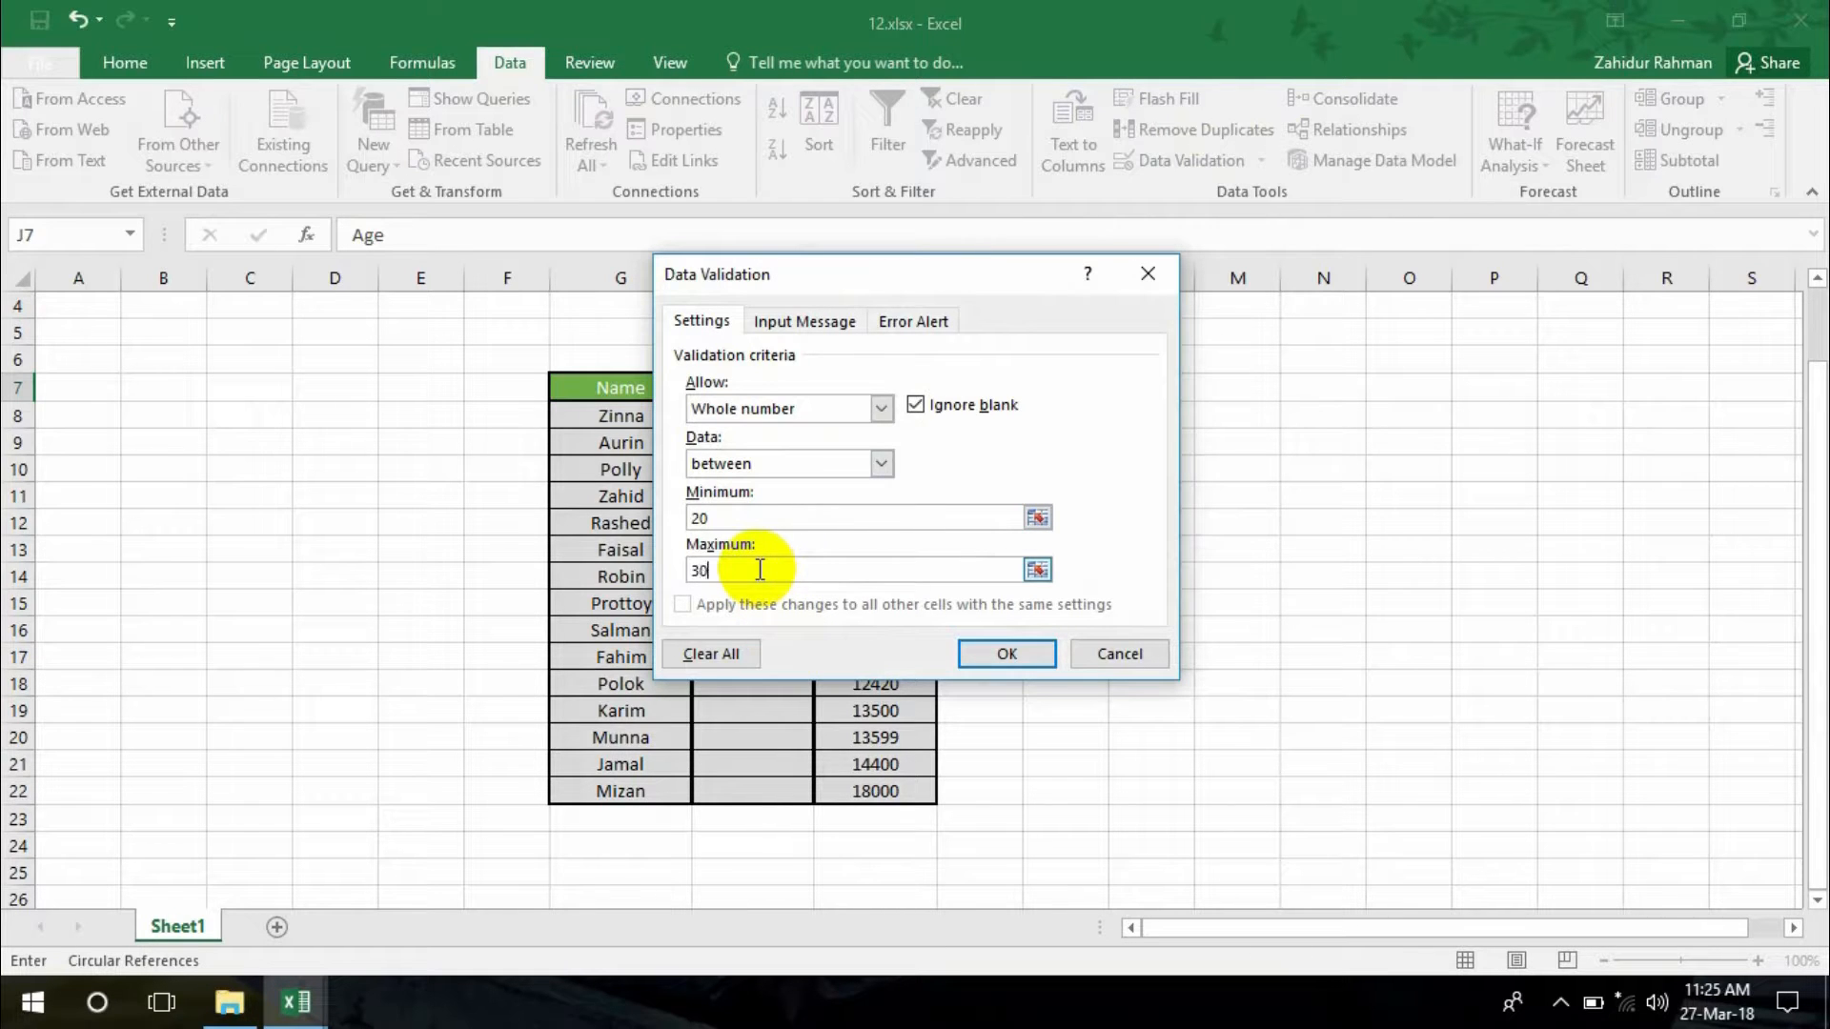
{"action": "left_click", "coordinate": [1007, 654]}
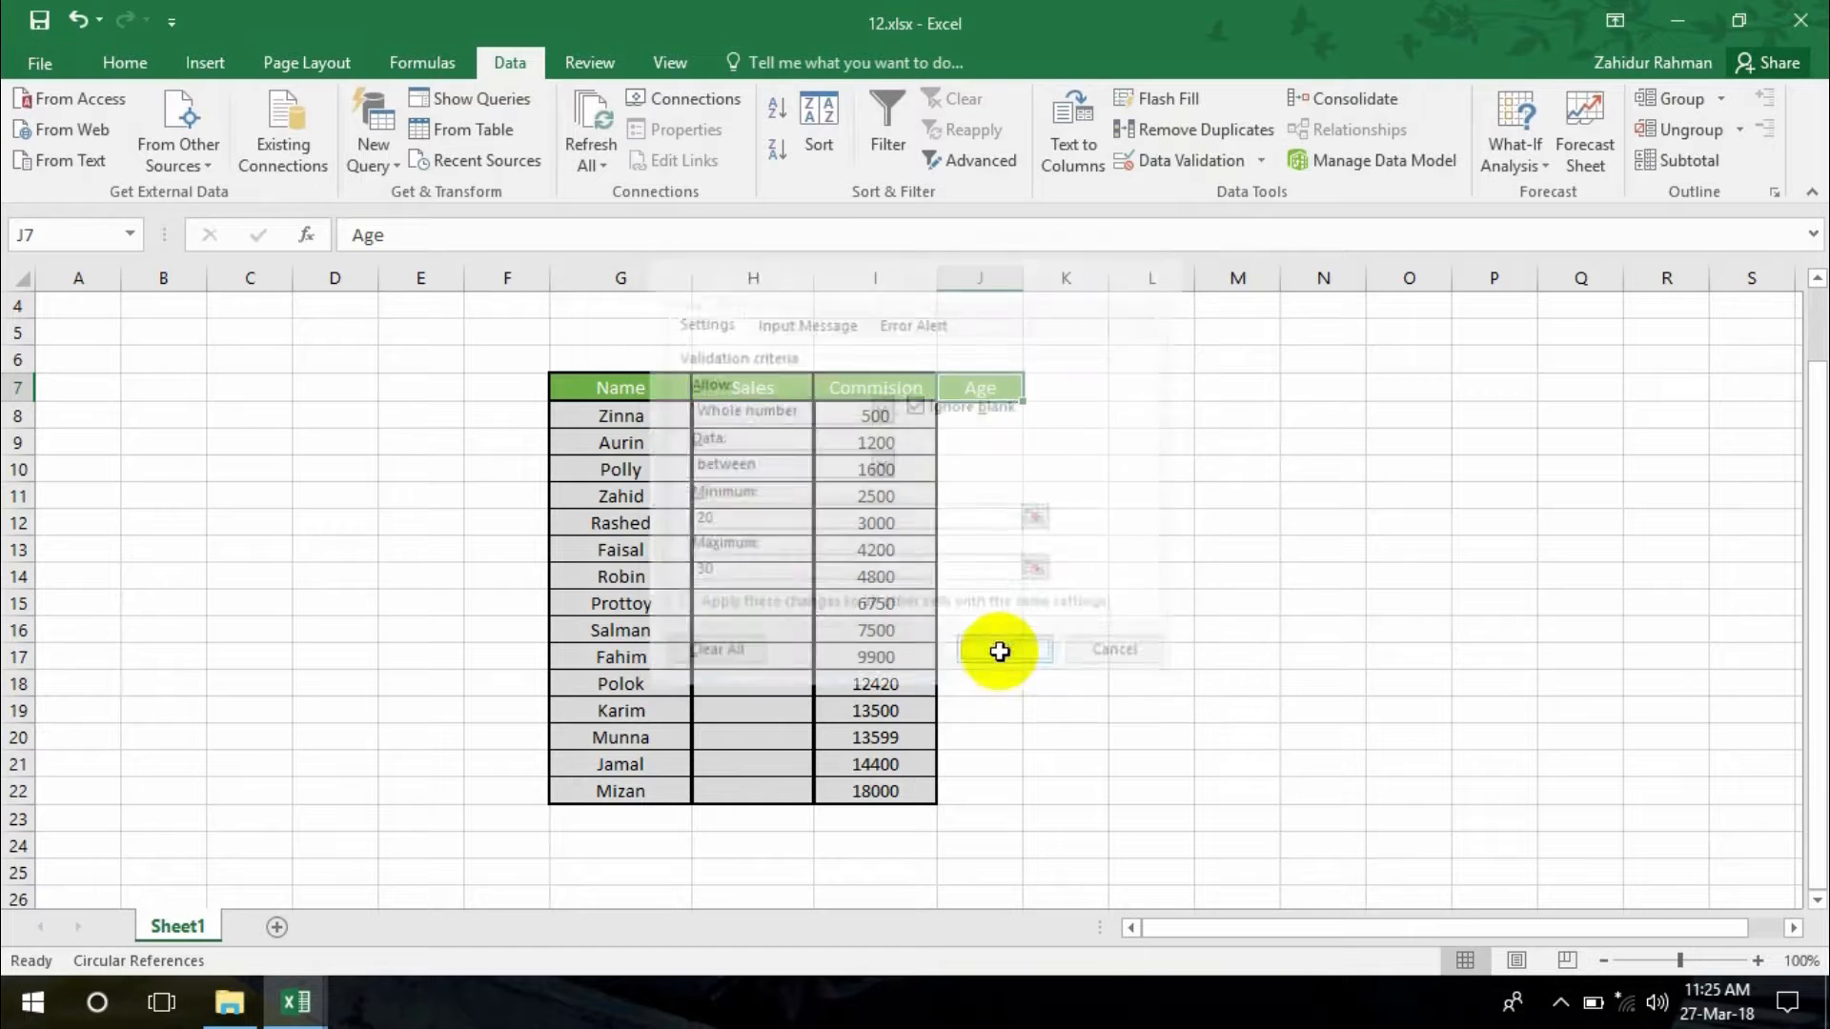
Enter the ages 25, 30, 20 and 15 in cells J8 to J11
{"action": "left_click", "coordinate": [986, 423]}
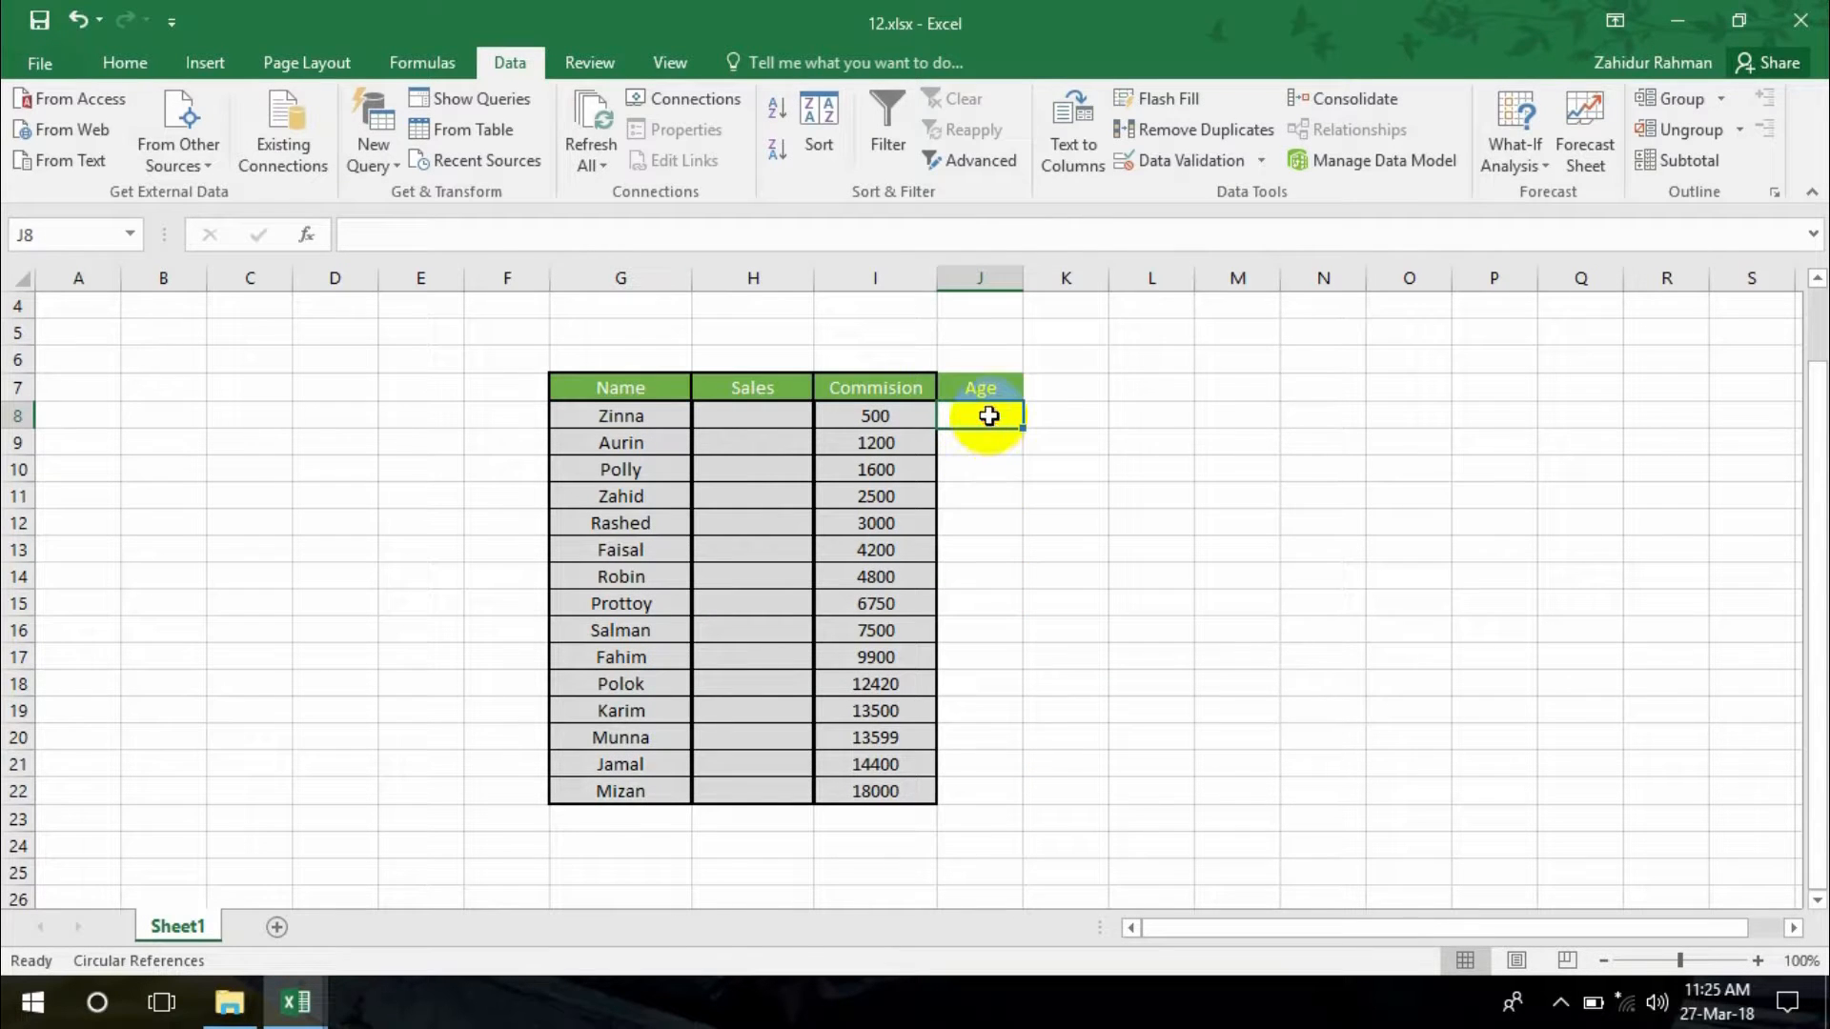
{"action": "type", "text": "25"}
{"action": "key", "text": "Return"}
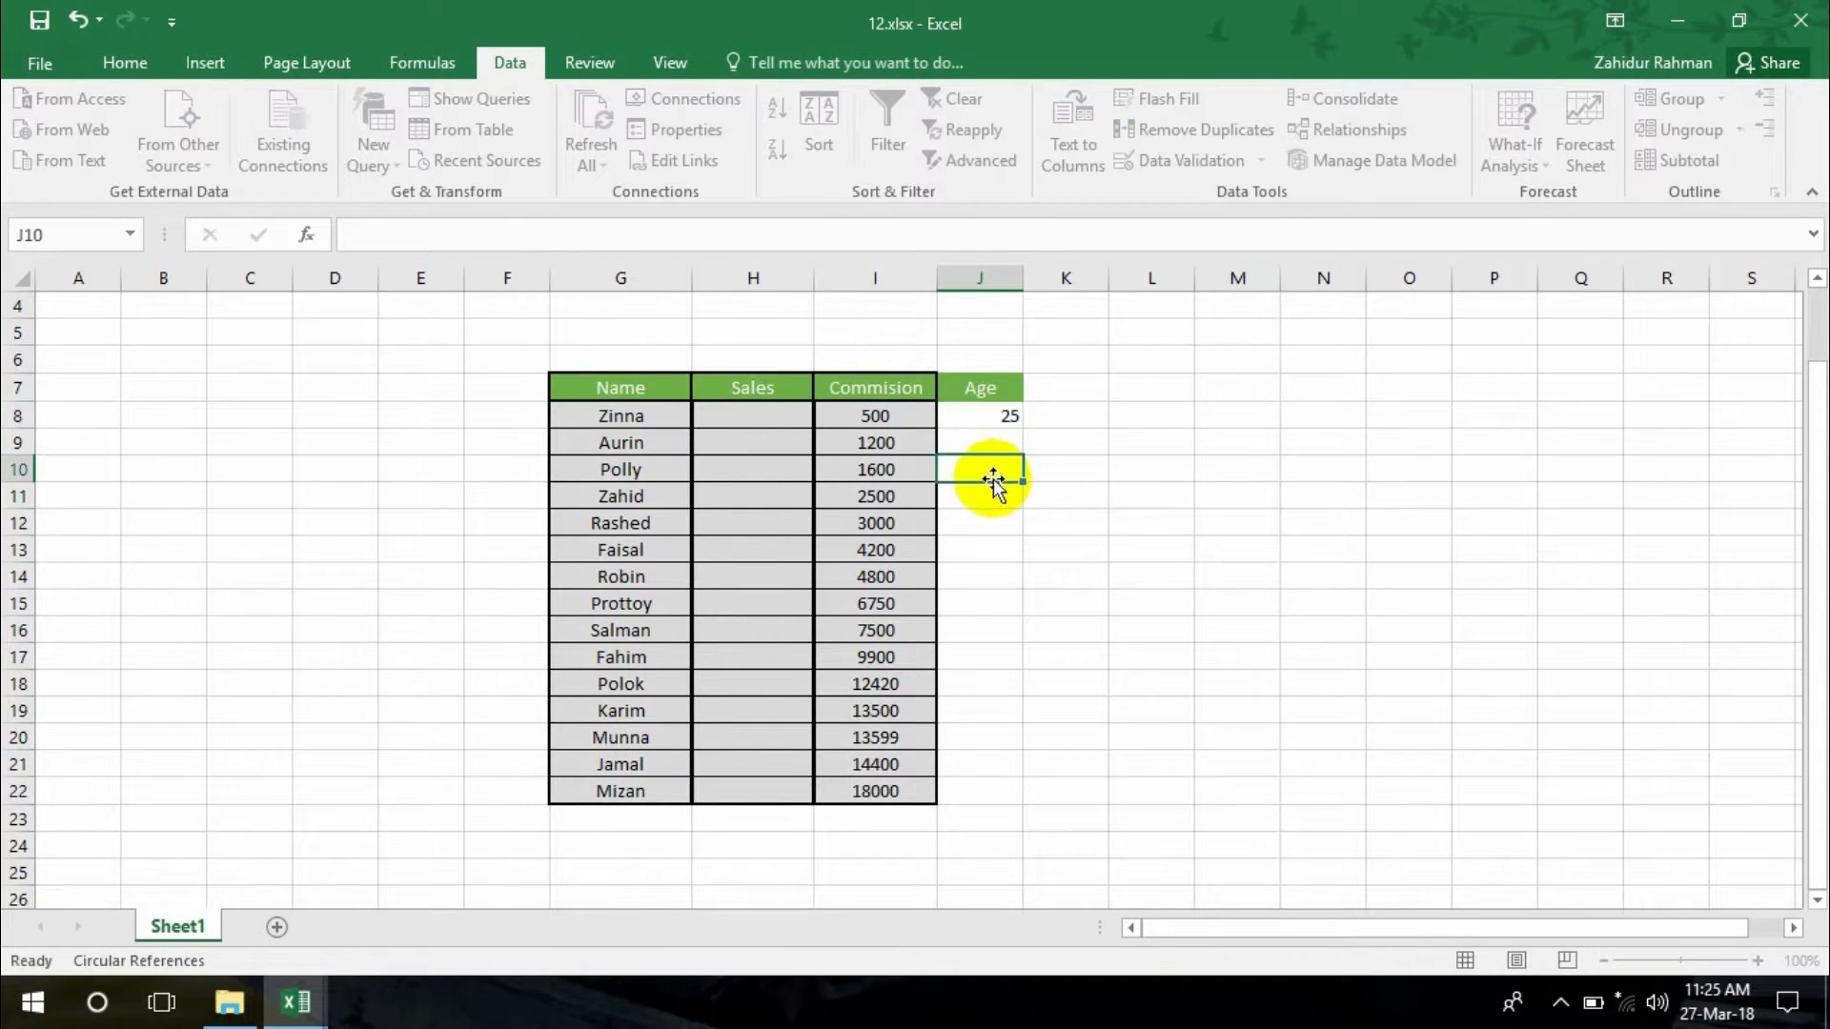
{"action": "left_click", "coordinate": [989, 422]}
{"action": "left_click", "coordinate": [989, 437]}
{"action": "type", "text": "30"}
{"action": "key", "text": "Return"}
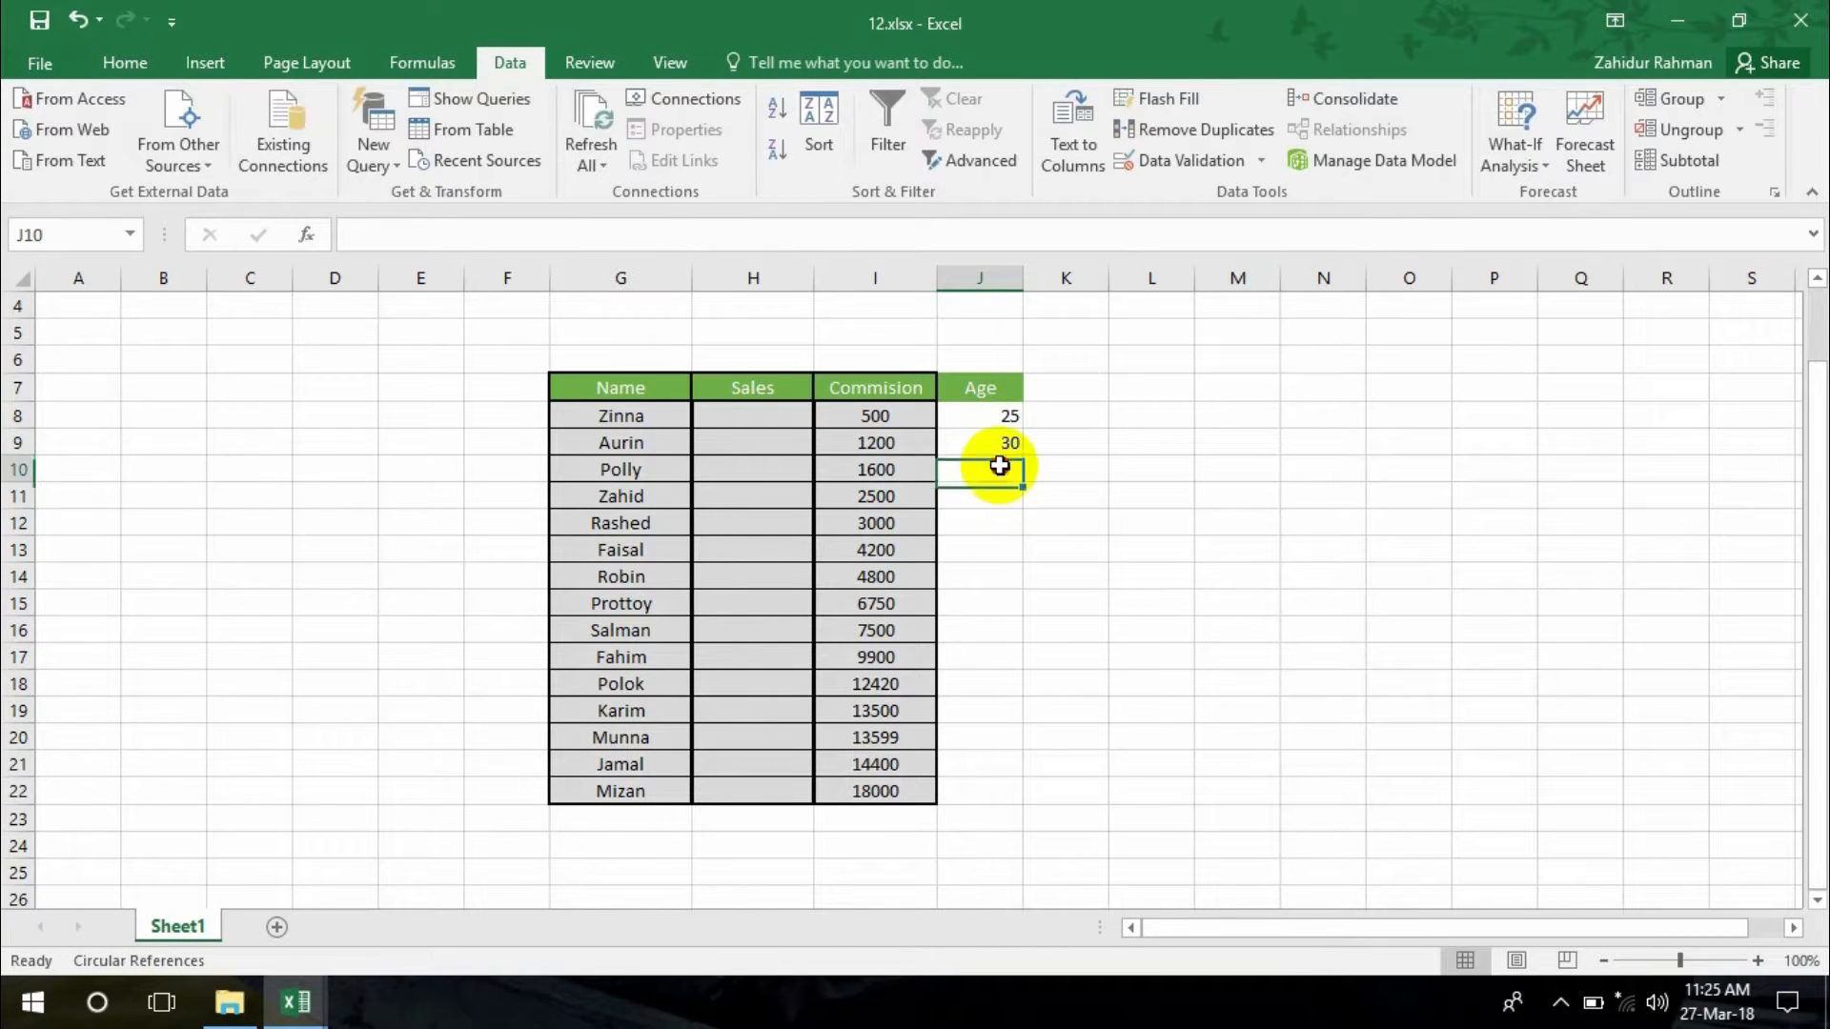
{"action": "type", "text": "20"}
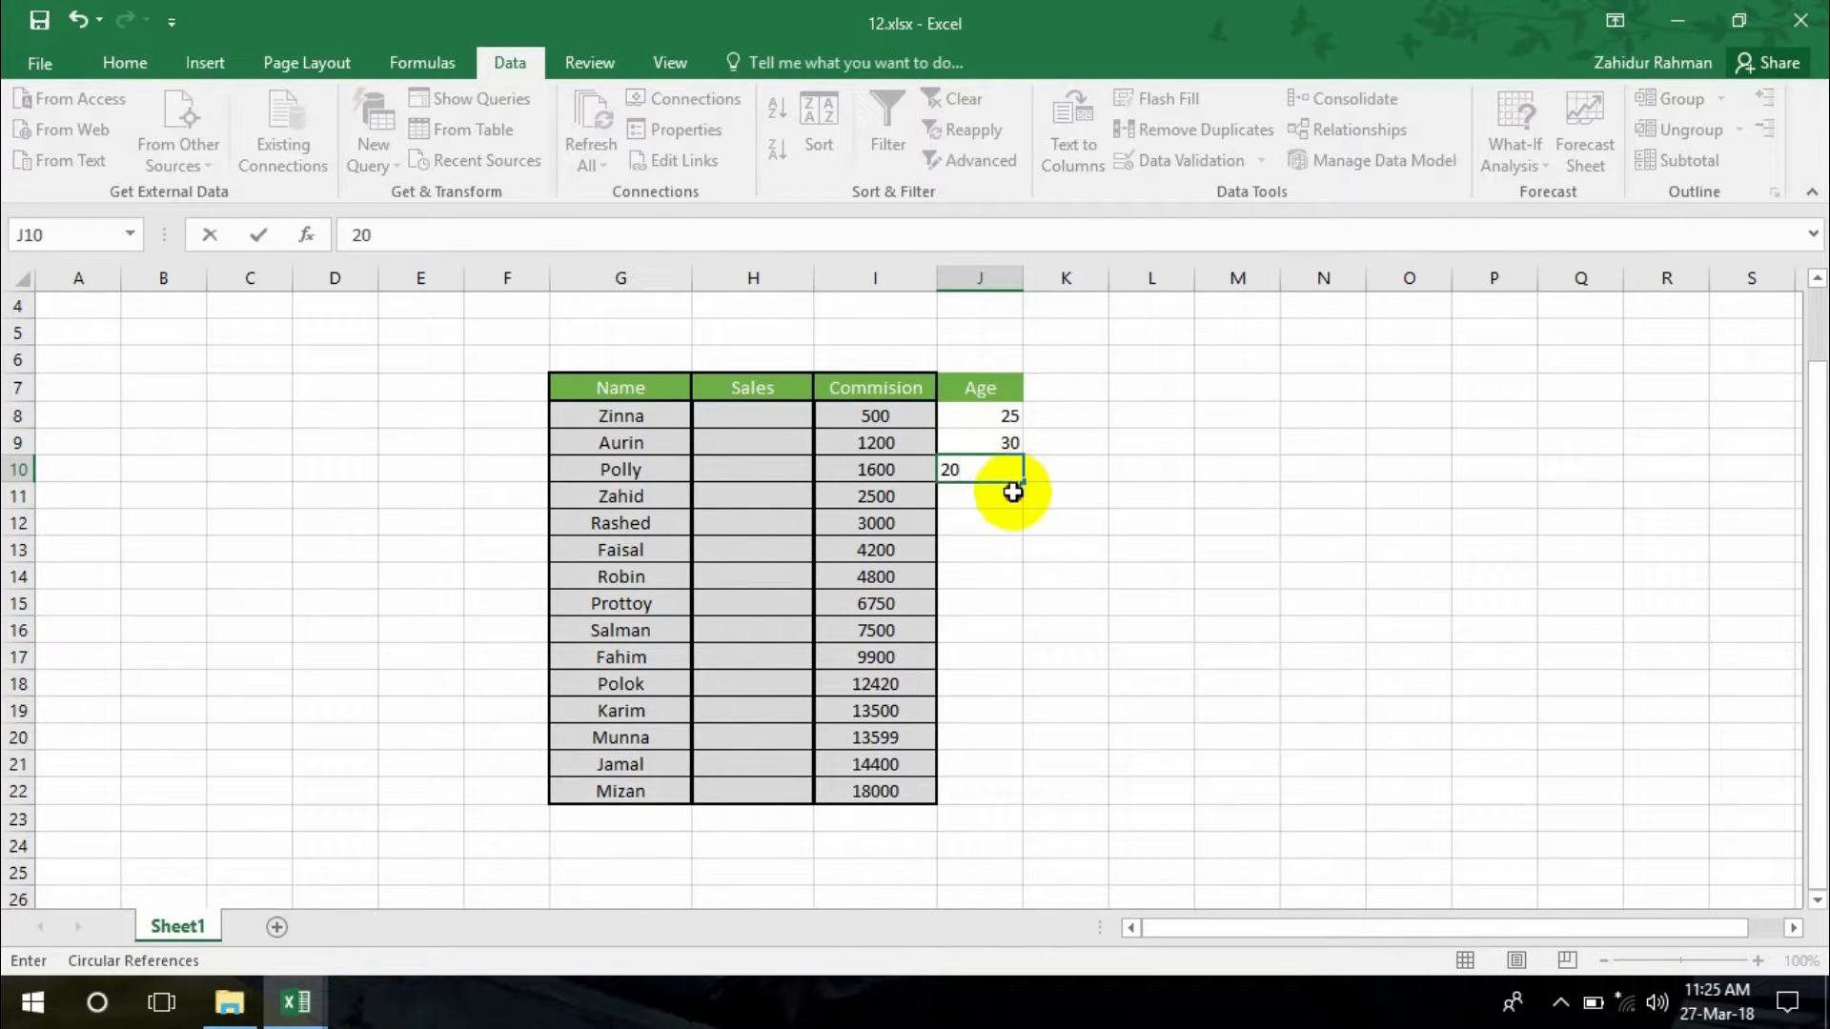
{"action": "key", "text": "Return"}
{"action": "type", "text": "15"}
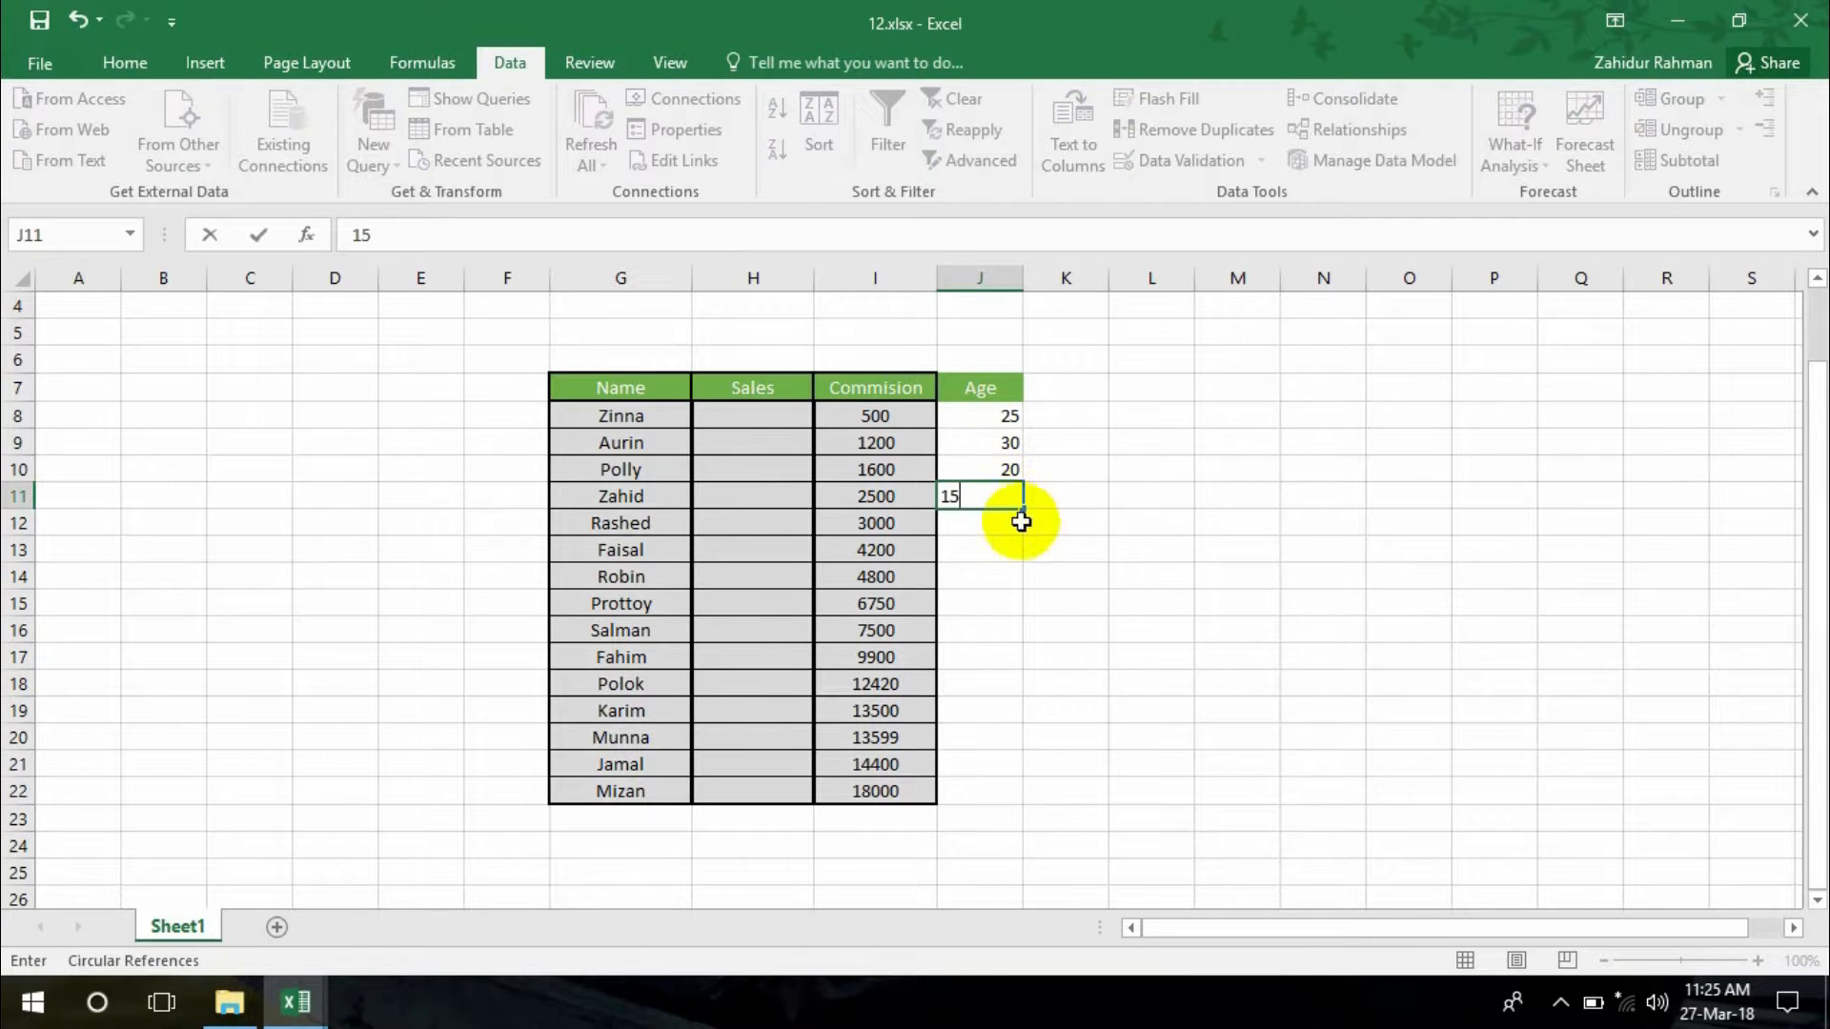
{"action": "left_click", "coordinate": [1049, 523]}
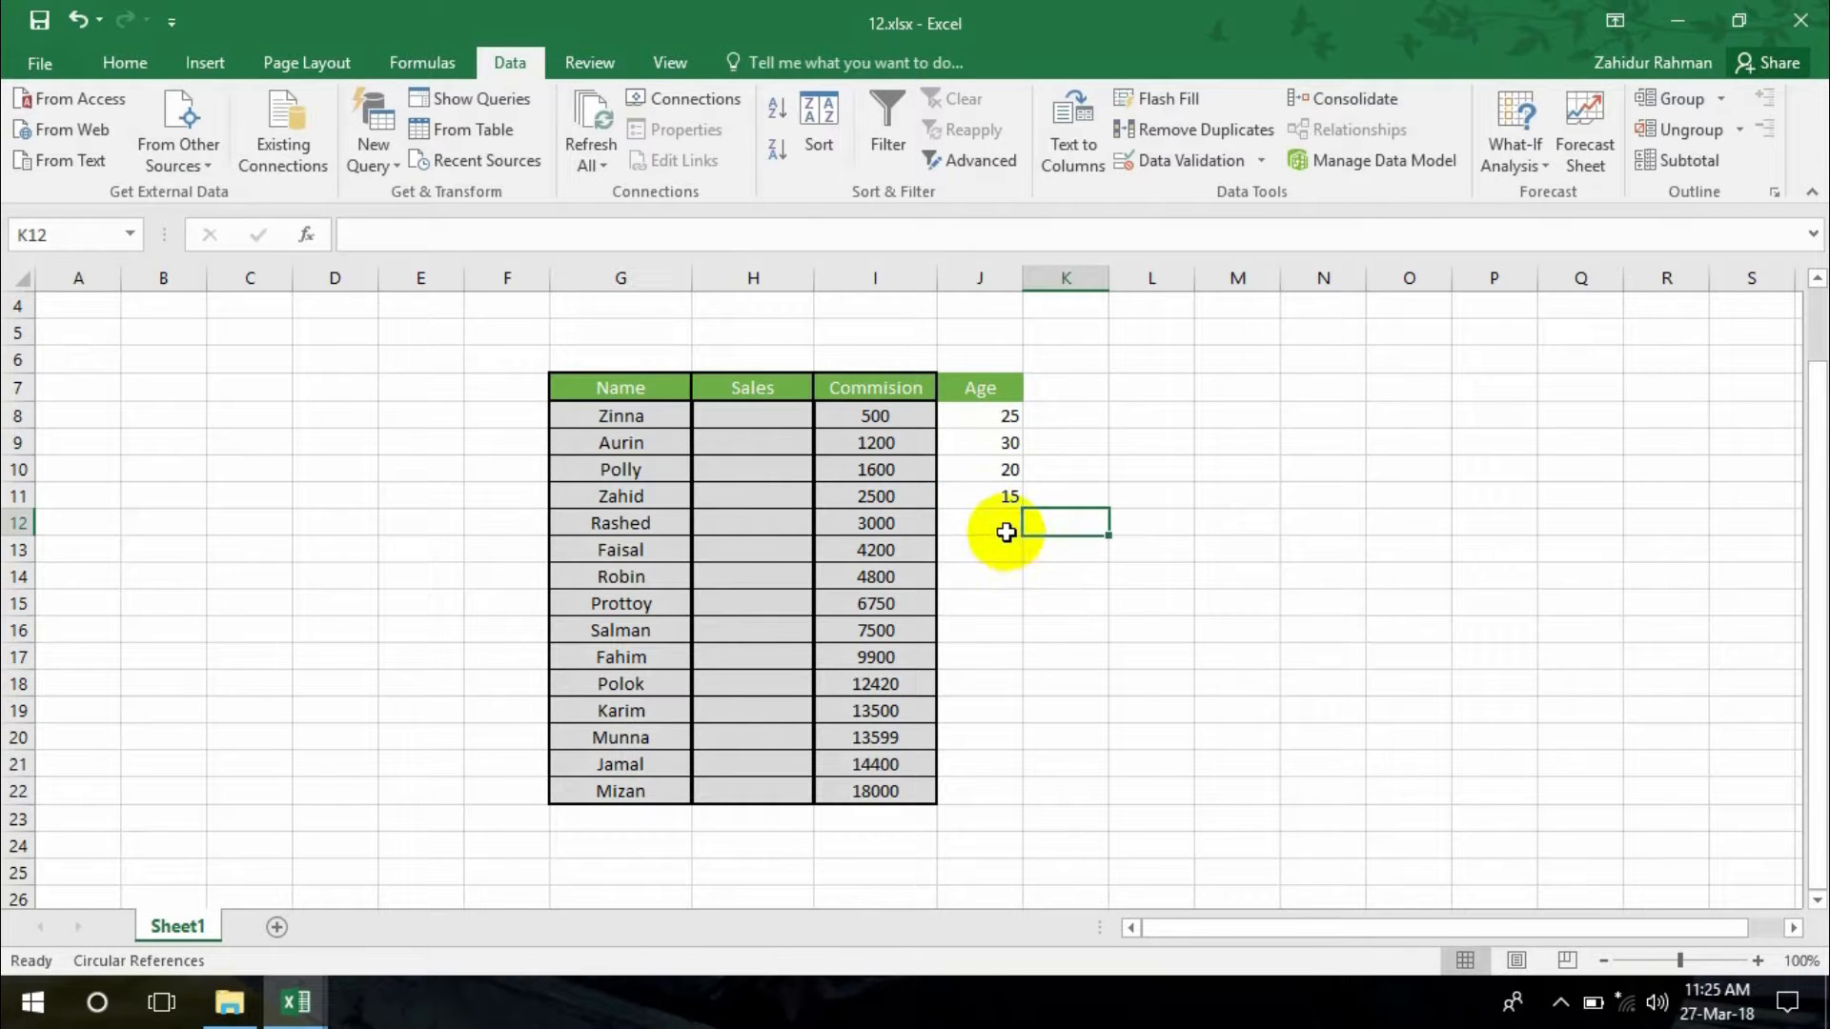
Clear the age in J11 and undo the recent entries in column J back through the Age heading
{"action": "left_click", "coordinate": [1006, 532]}
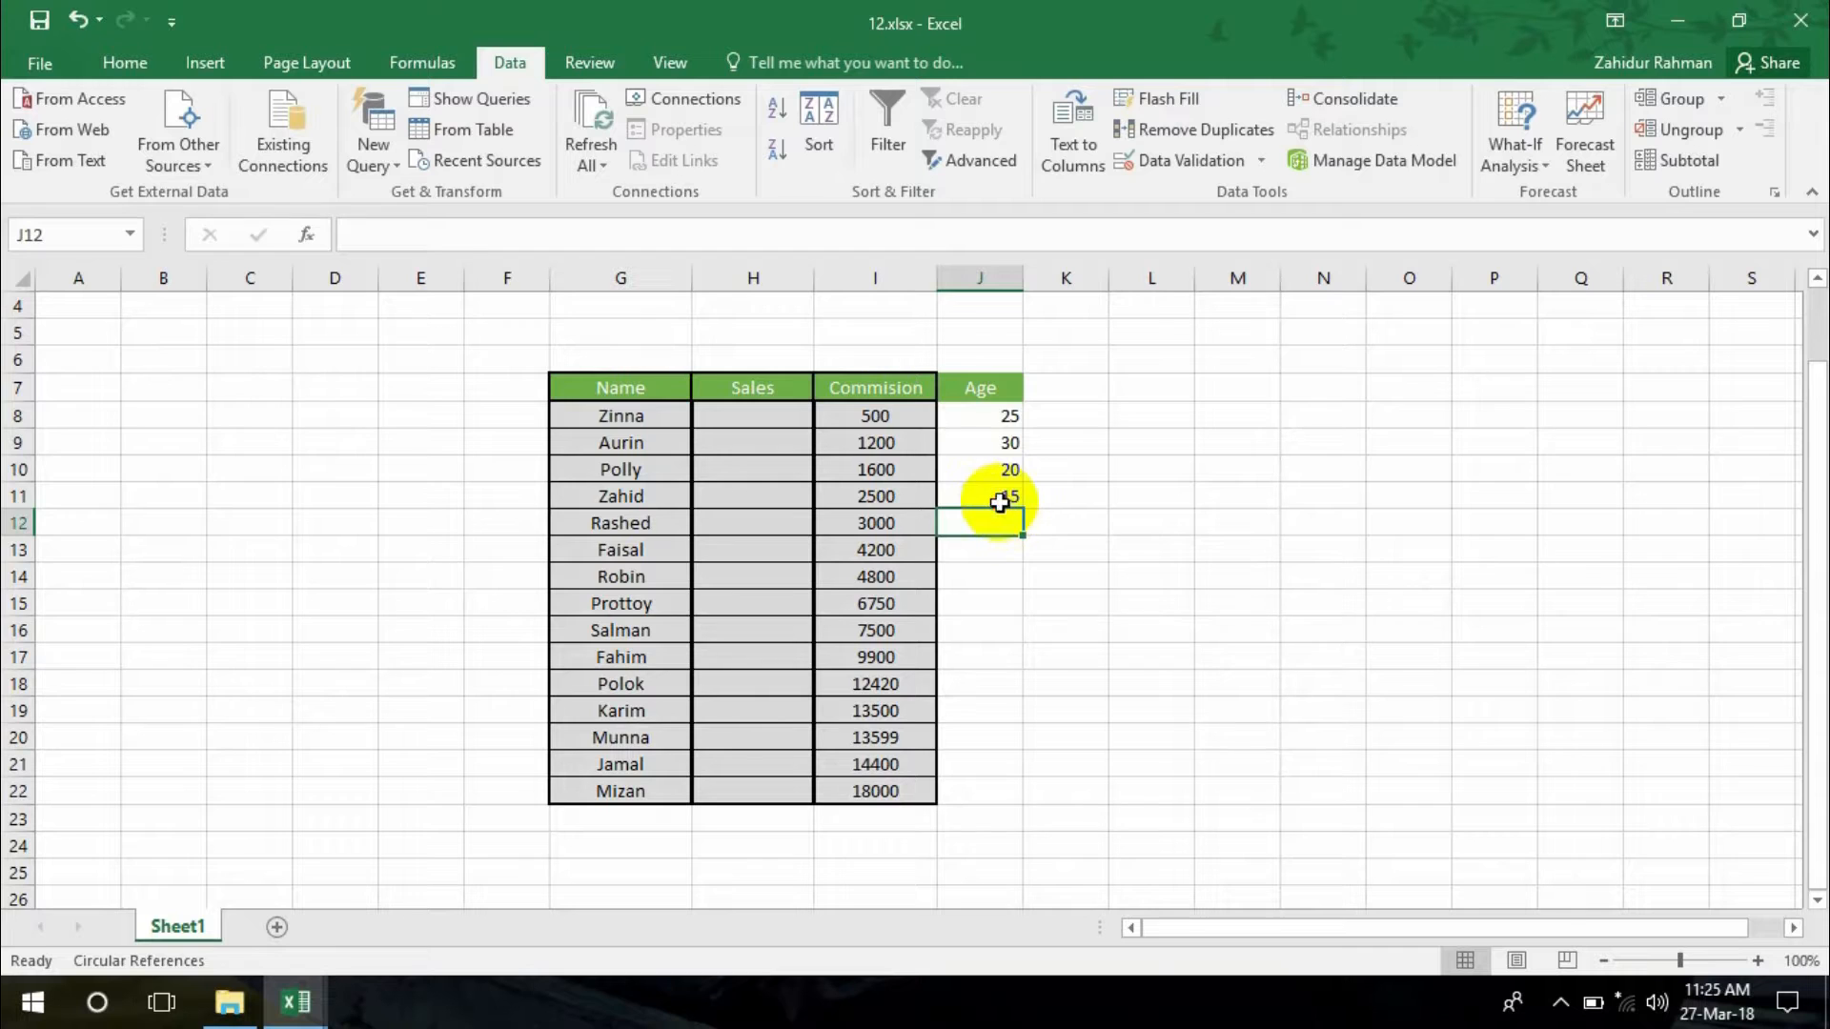
{"action": "left_click", "coordinate": [988, 393]}
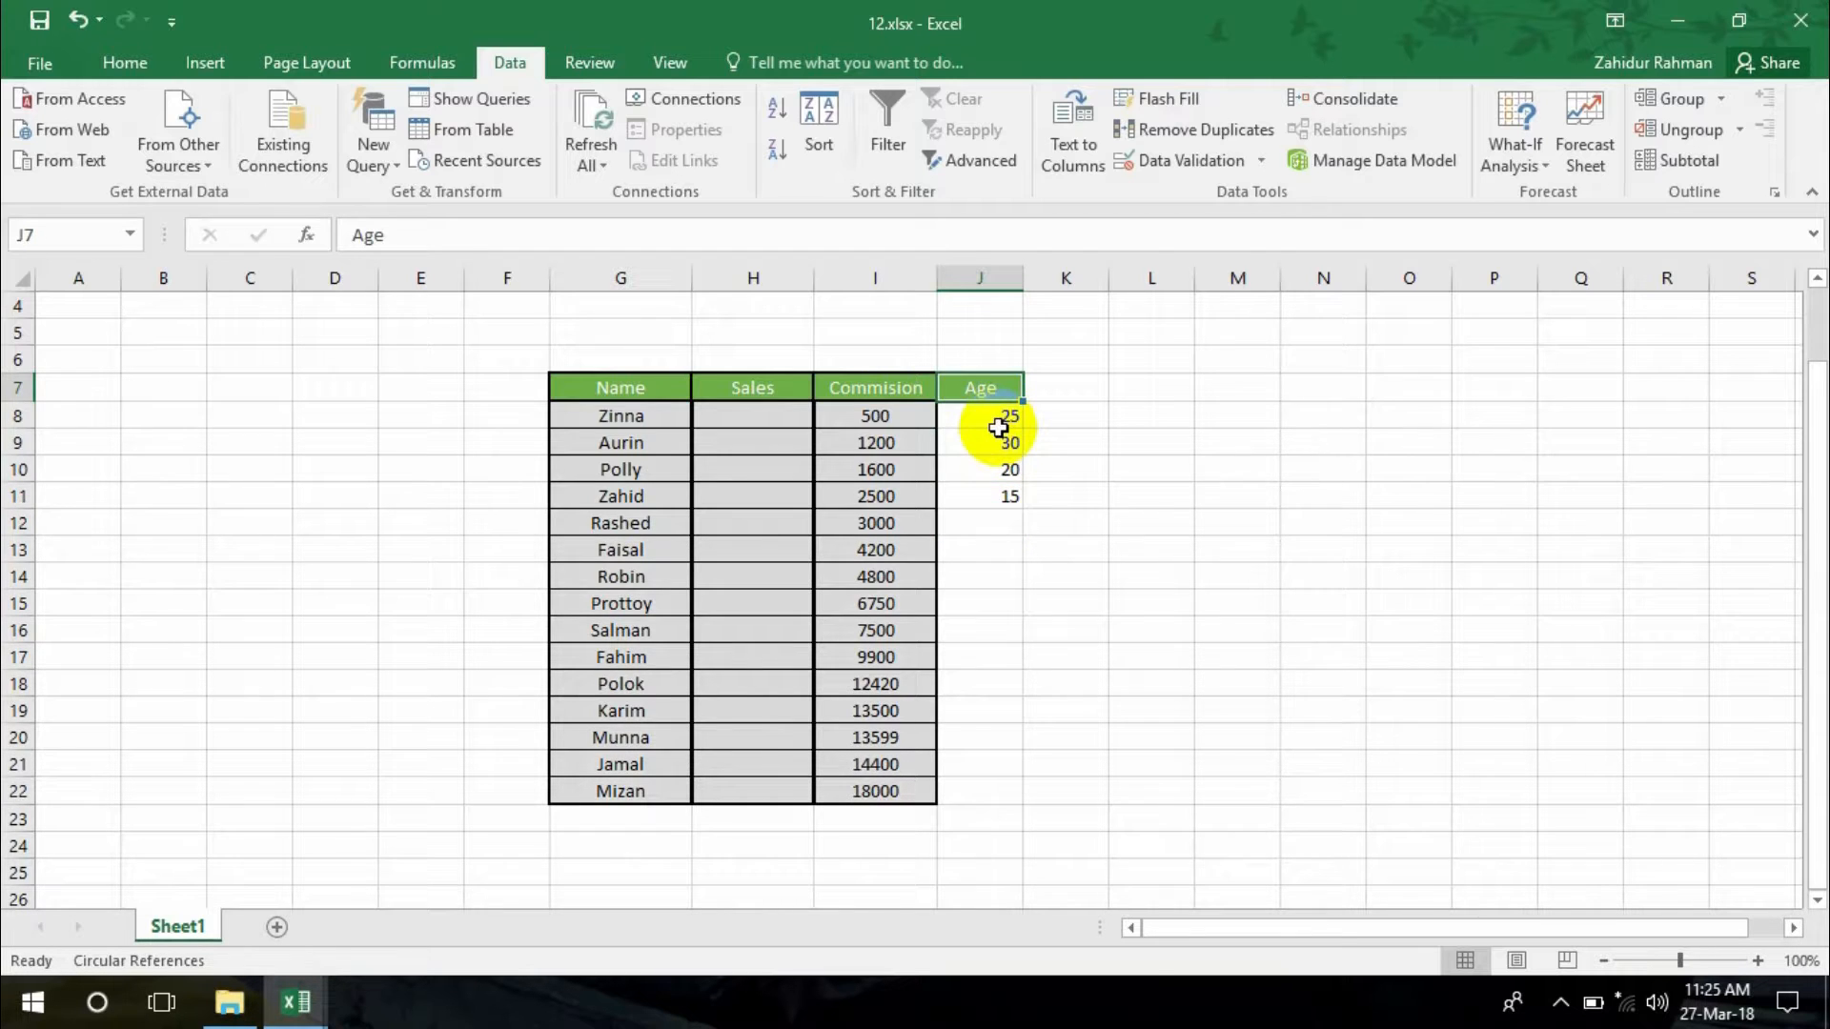
{"action": "left_click", "coordinate": [1016, 505]}
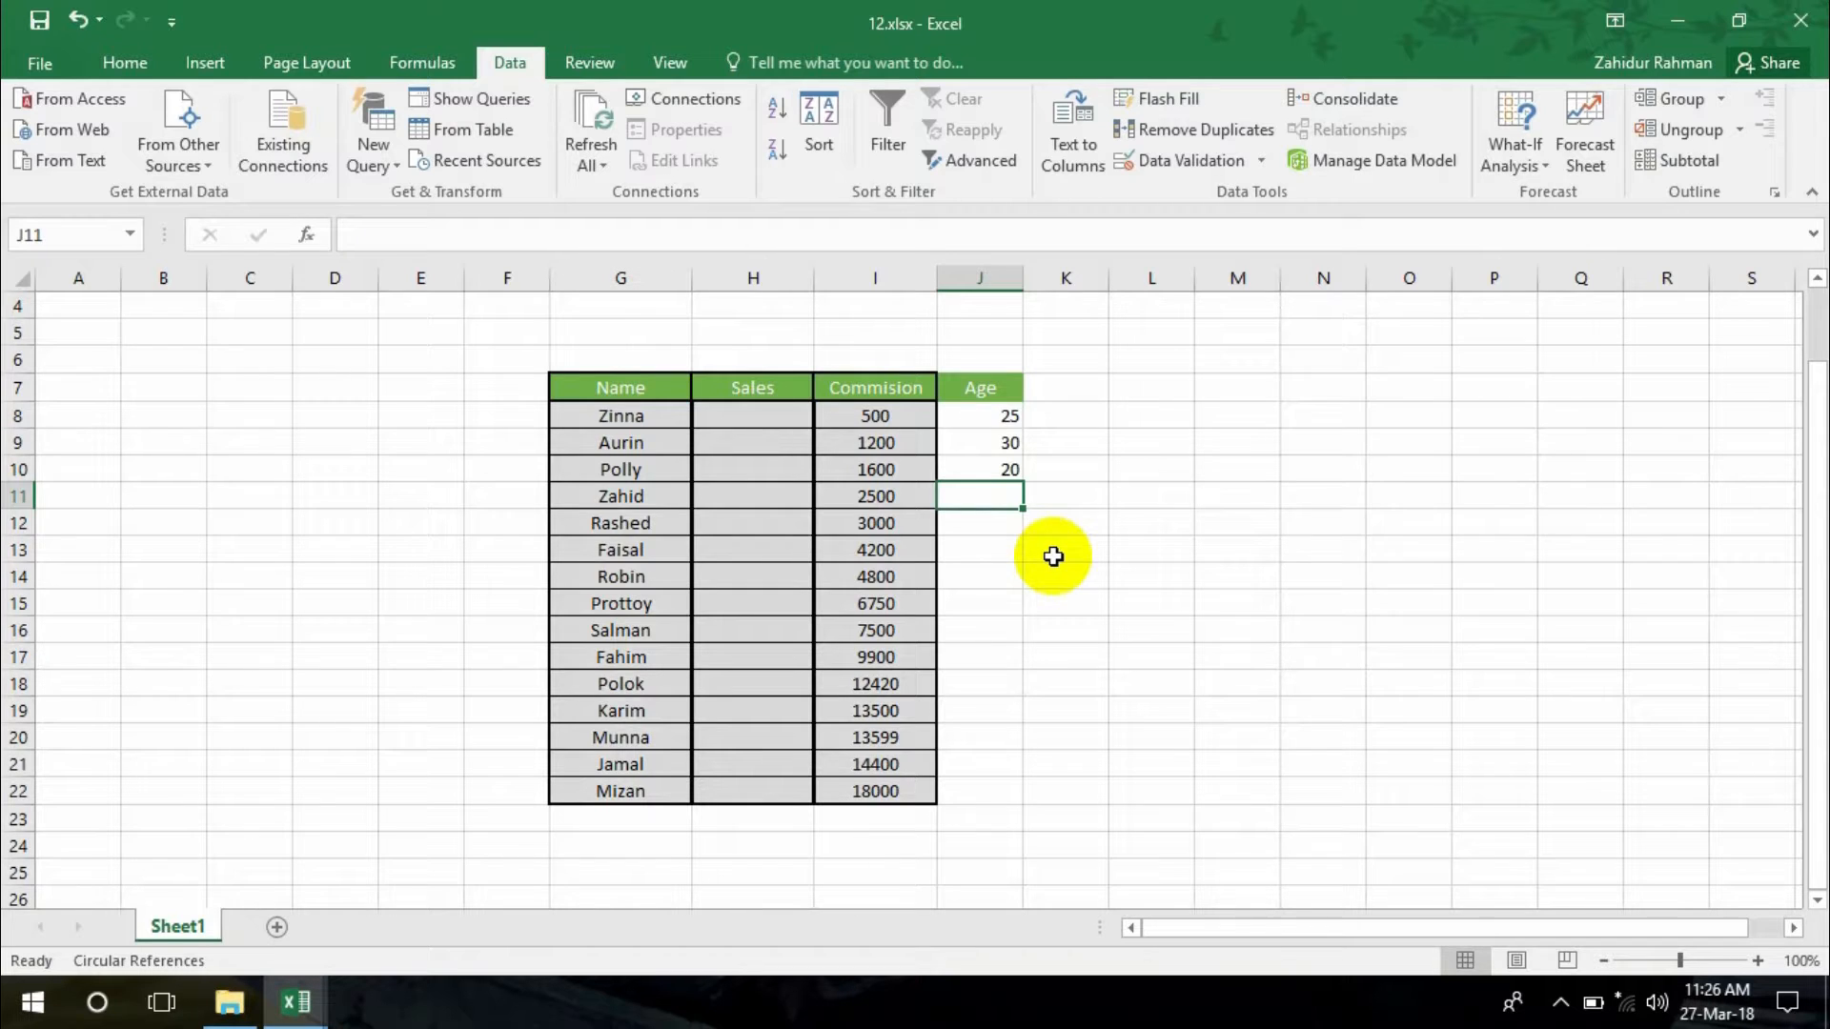
{"action": "key", "text": "ctrl+z"}
{"action": "key", "text": "ctrl+z"}
{"action": "key", "text": "ctrl+z"}
{"action": "key", "text": "ctrl+z"}
{"action": "key", "text": "ctrl+z"}
Enter the heading Age in cell J7, beside the Commision heading
{"action": "left_click", "coordinate": [991, 384]}
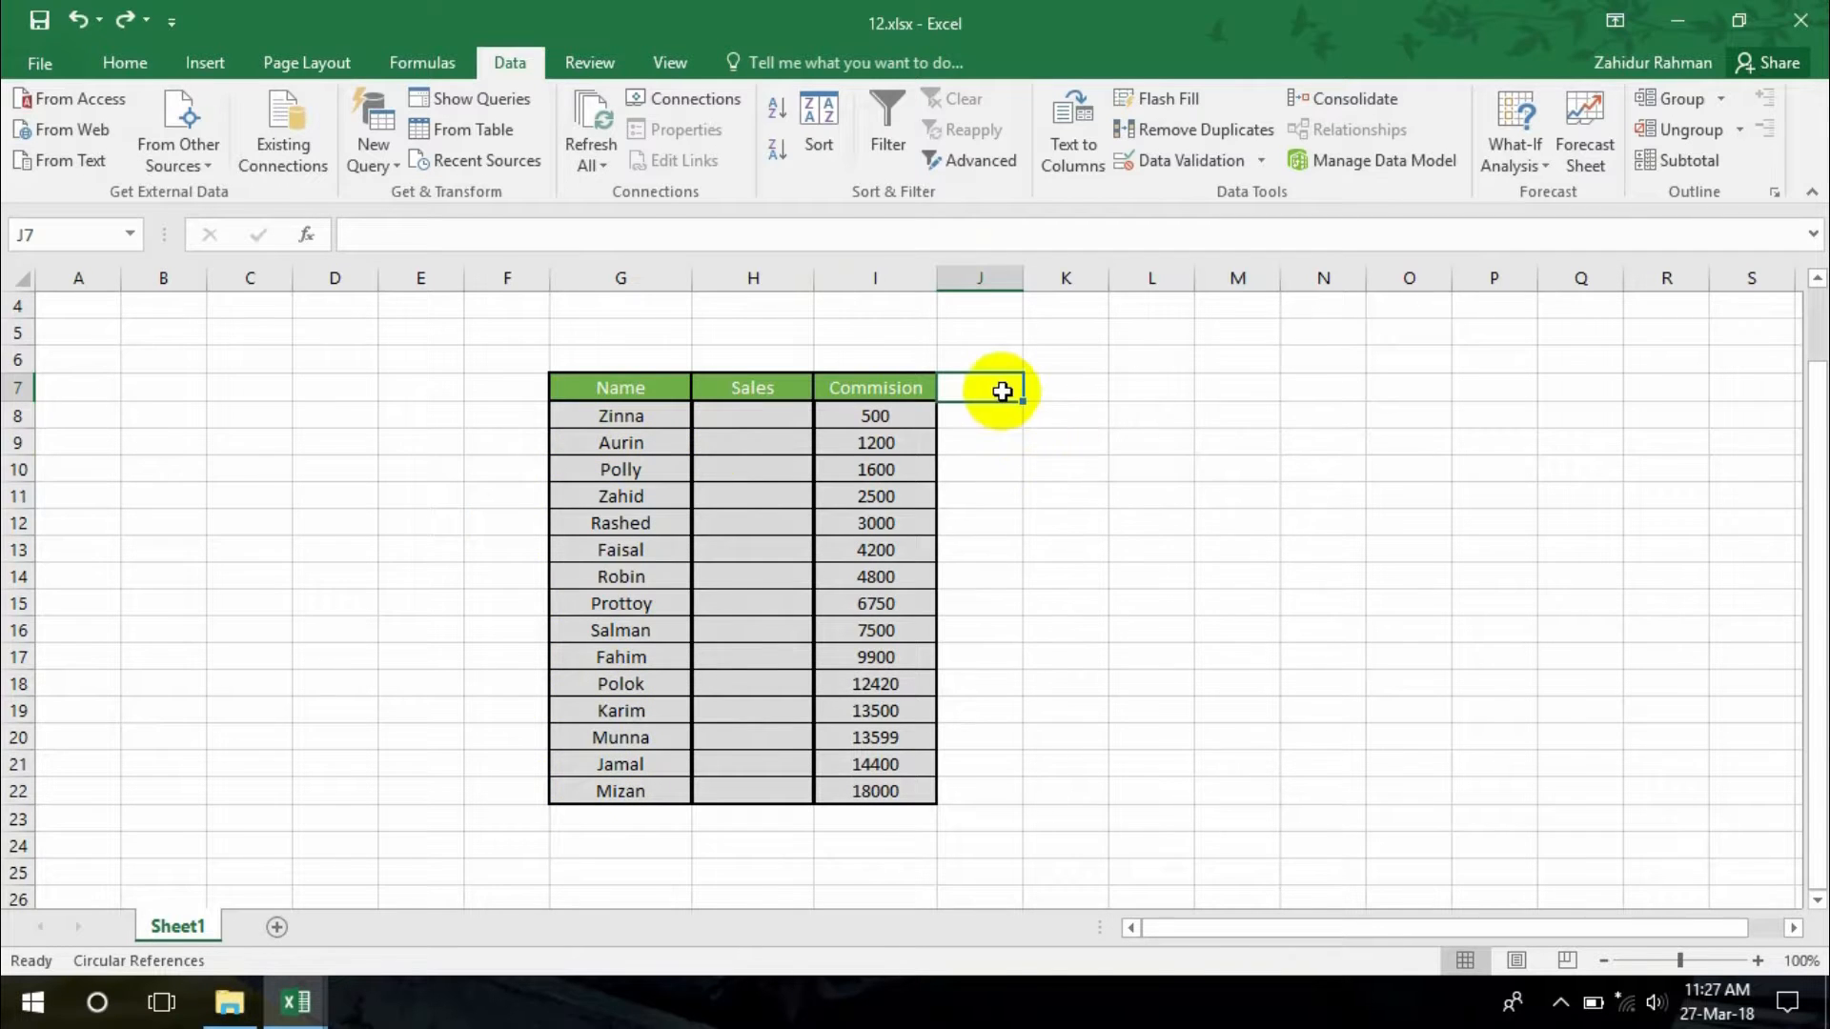
{"action": "type", "text": "Age"}
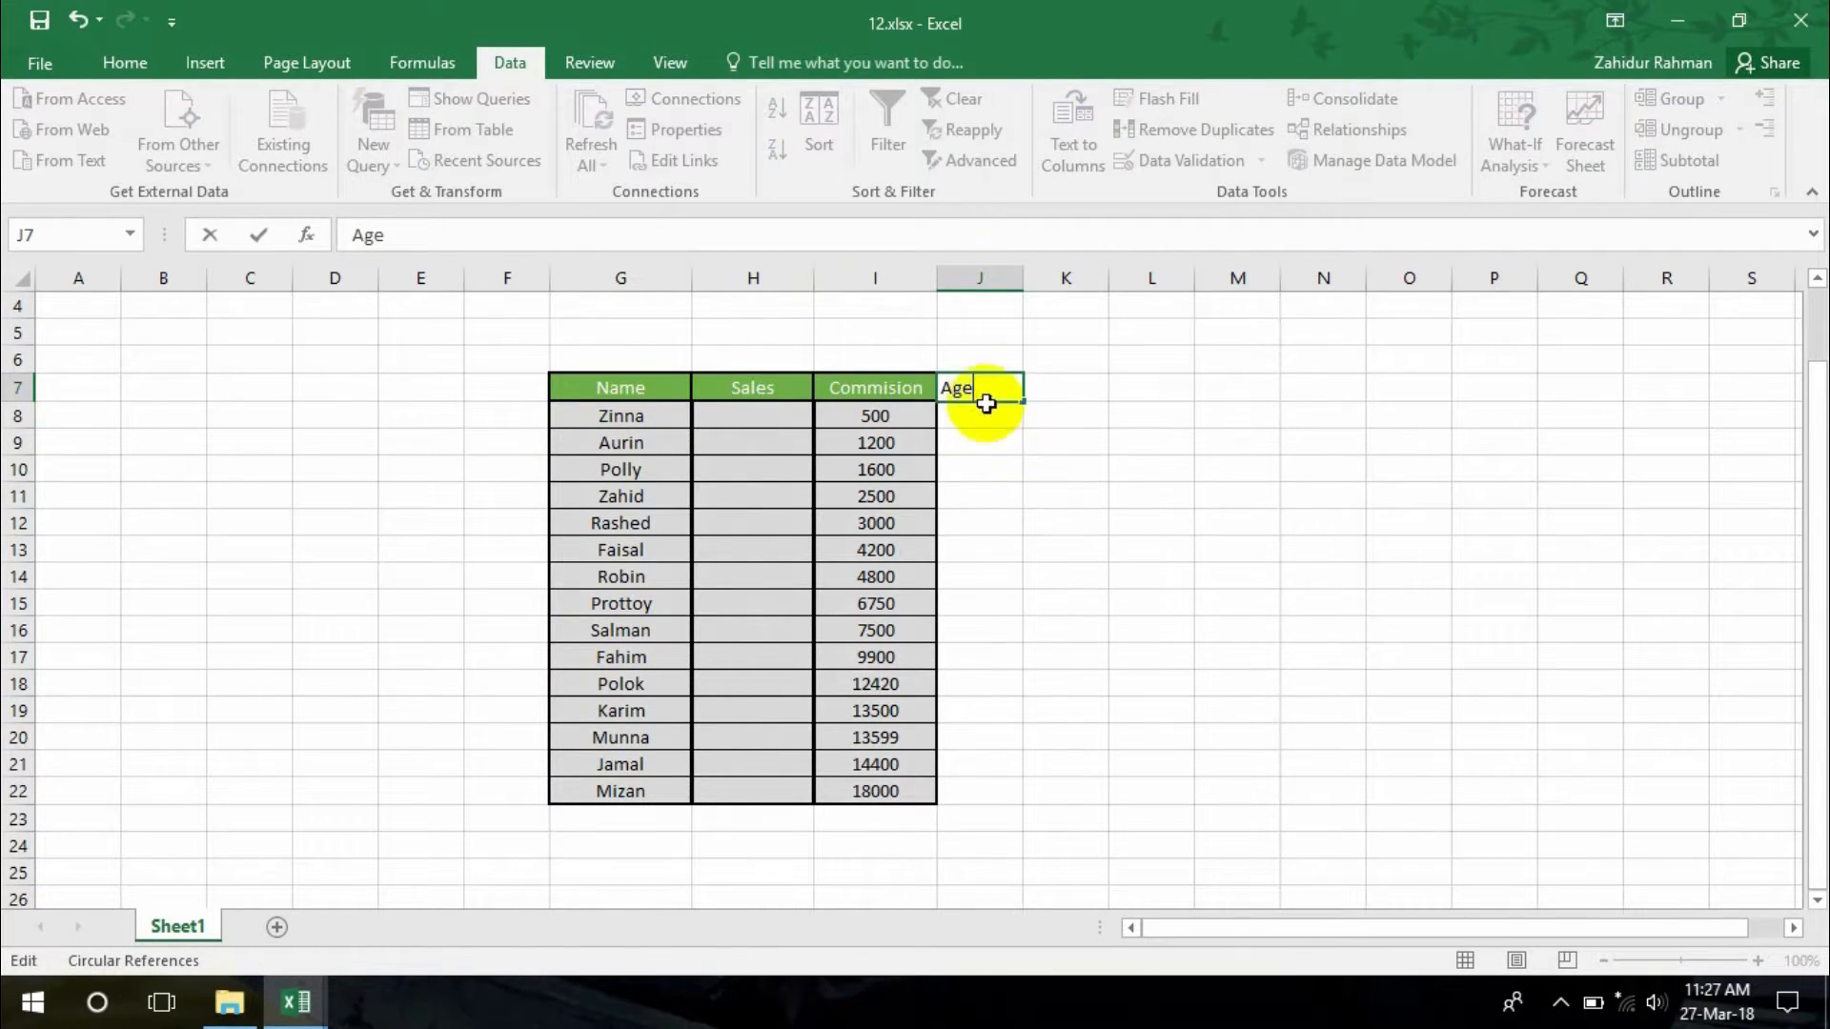
{"action": "key", "text": "Return"}
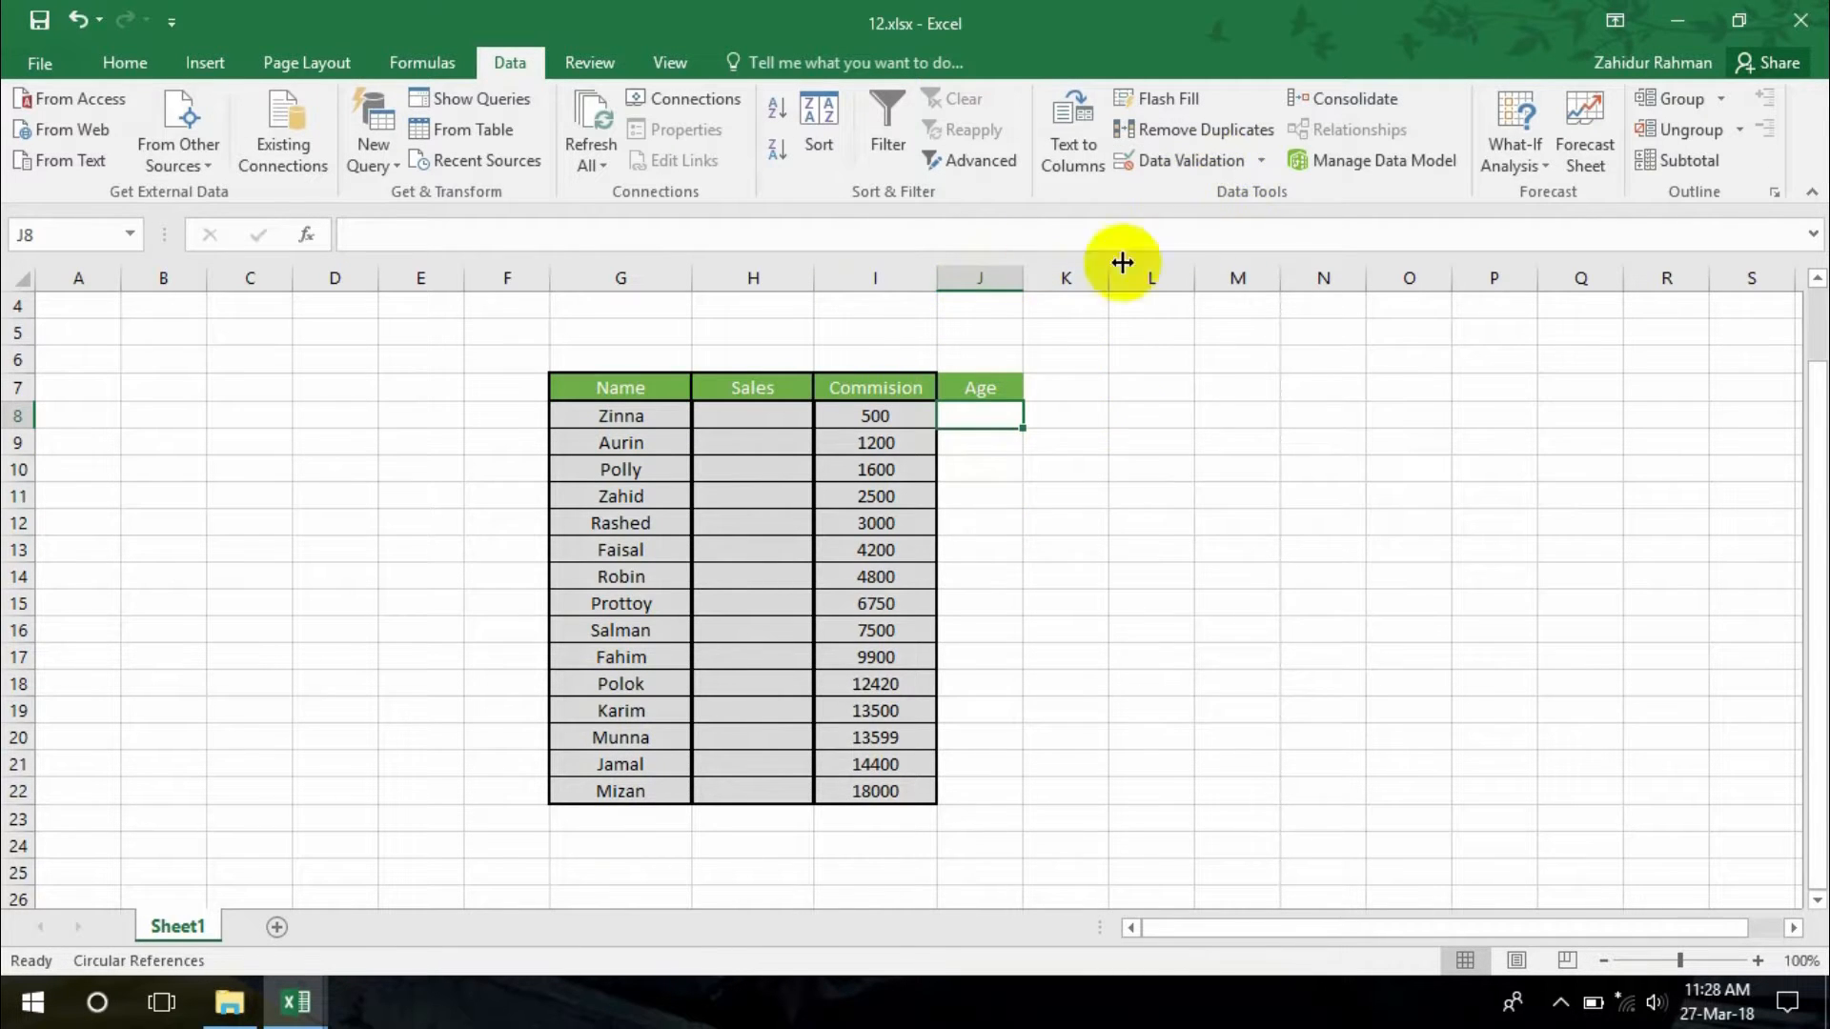
Apply data validation to the whole of column J, allowing whole numbers between a minimum and a maximum of 30
{"action": "left_click", "coordinate": [1000, 278]}
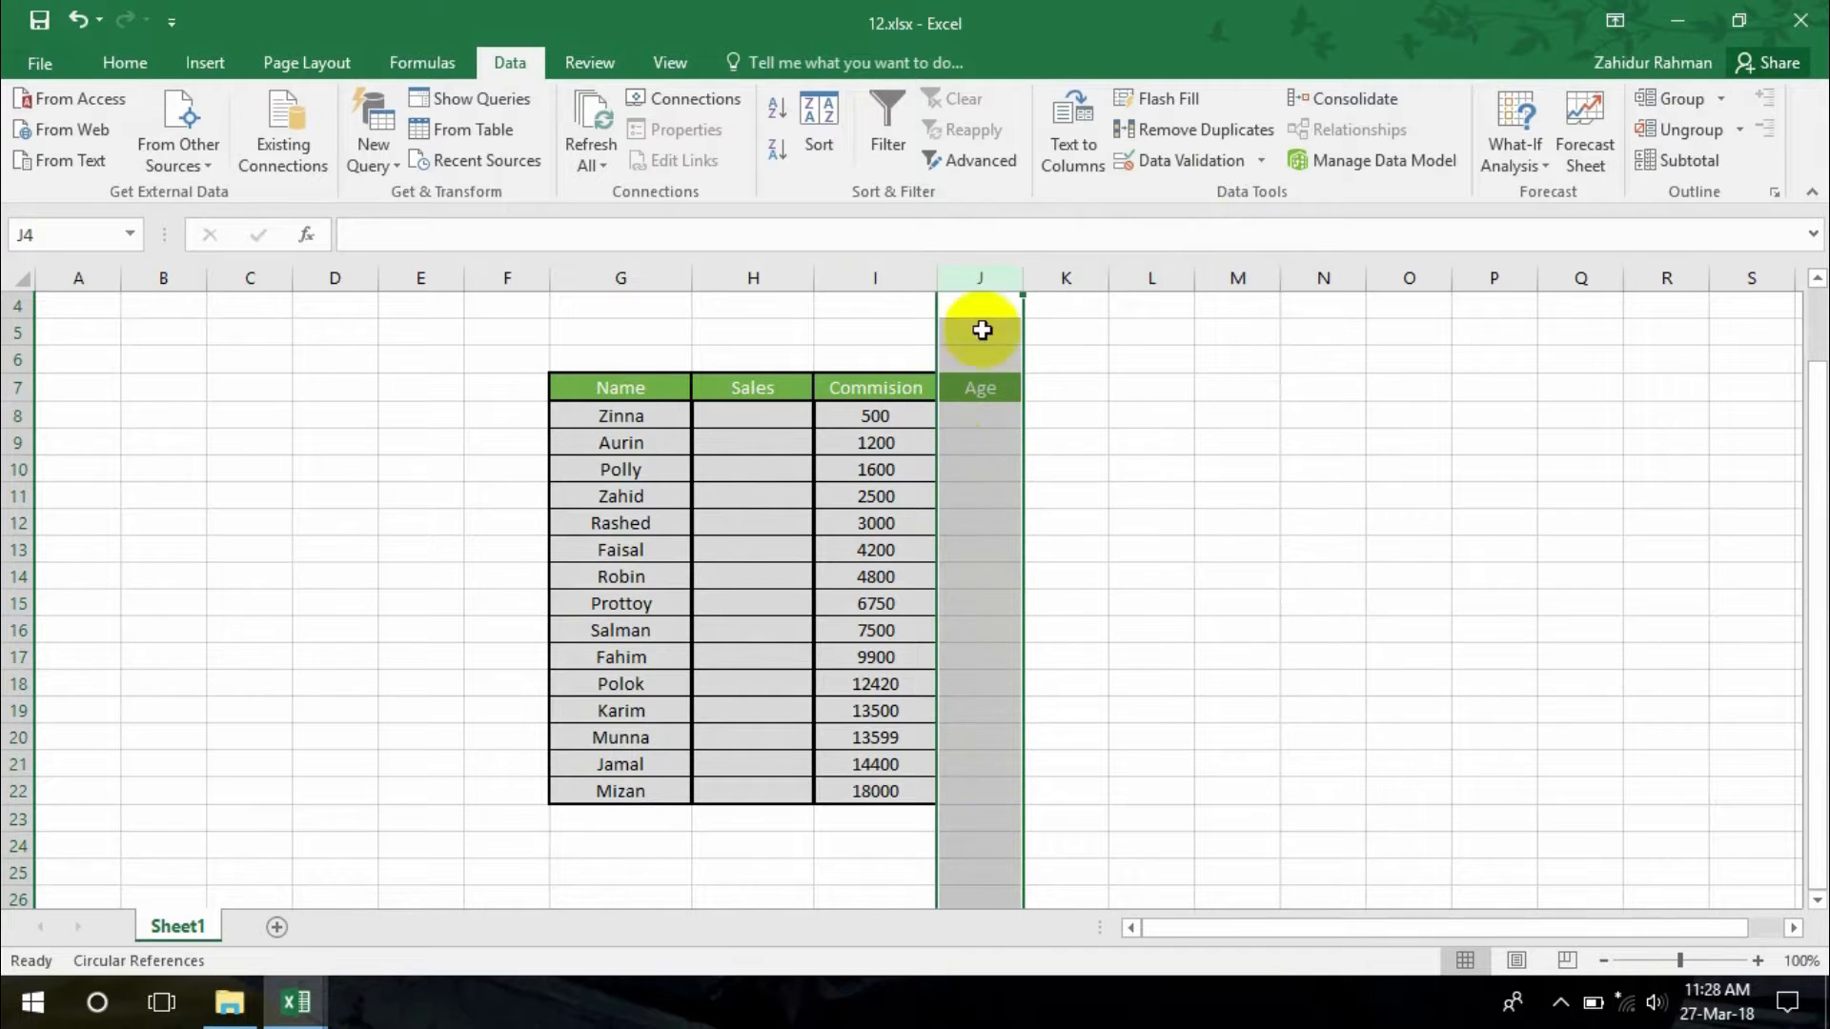
{"action": "left_click", "coordinate": [1219, 162]}
{"action": "left_click", "coordinate": [1298, 545]}
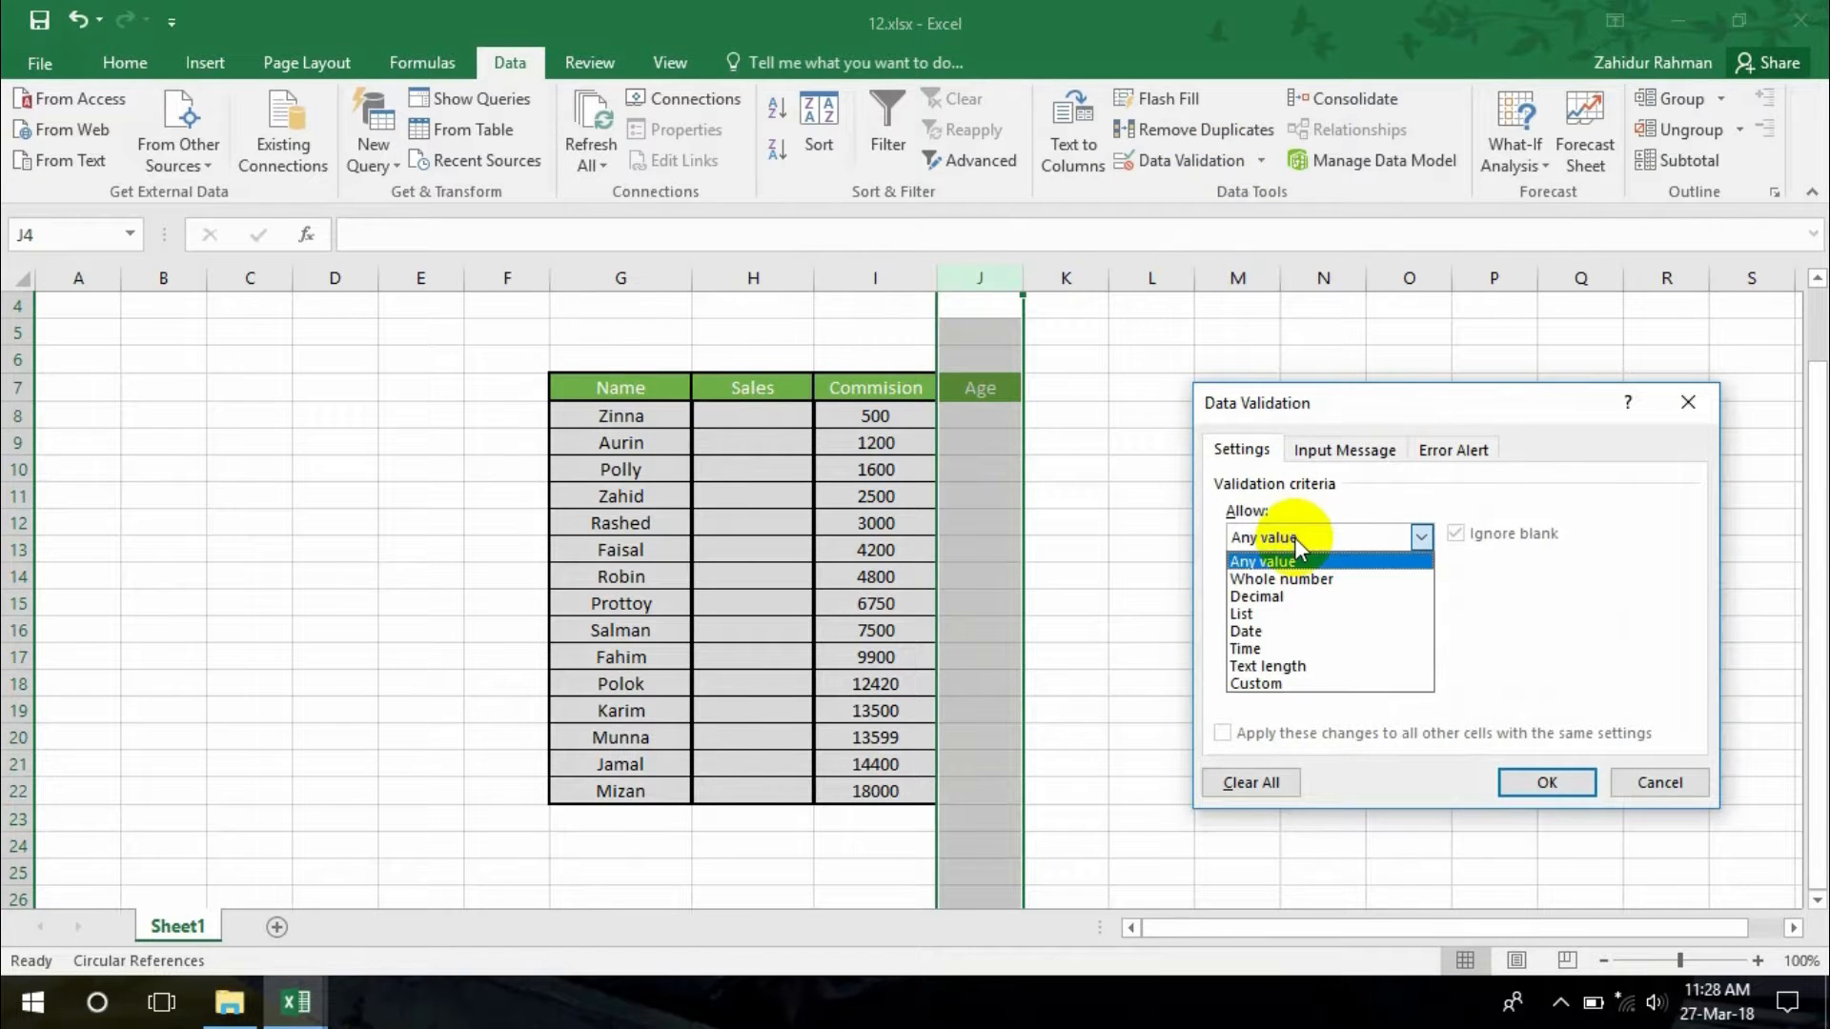
{"action": "left_click", "coordinate": [1277, 579]}
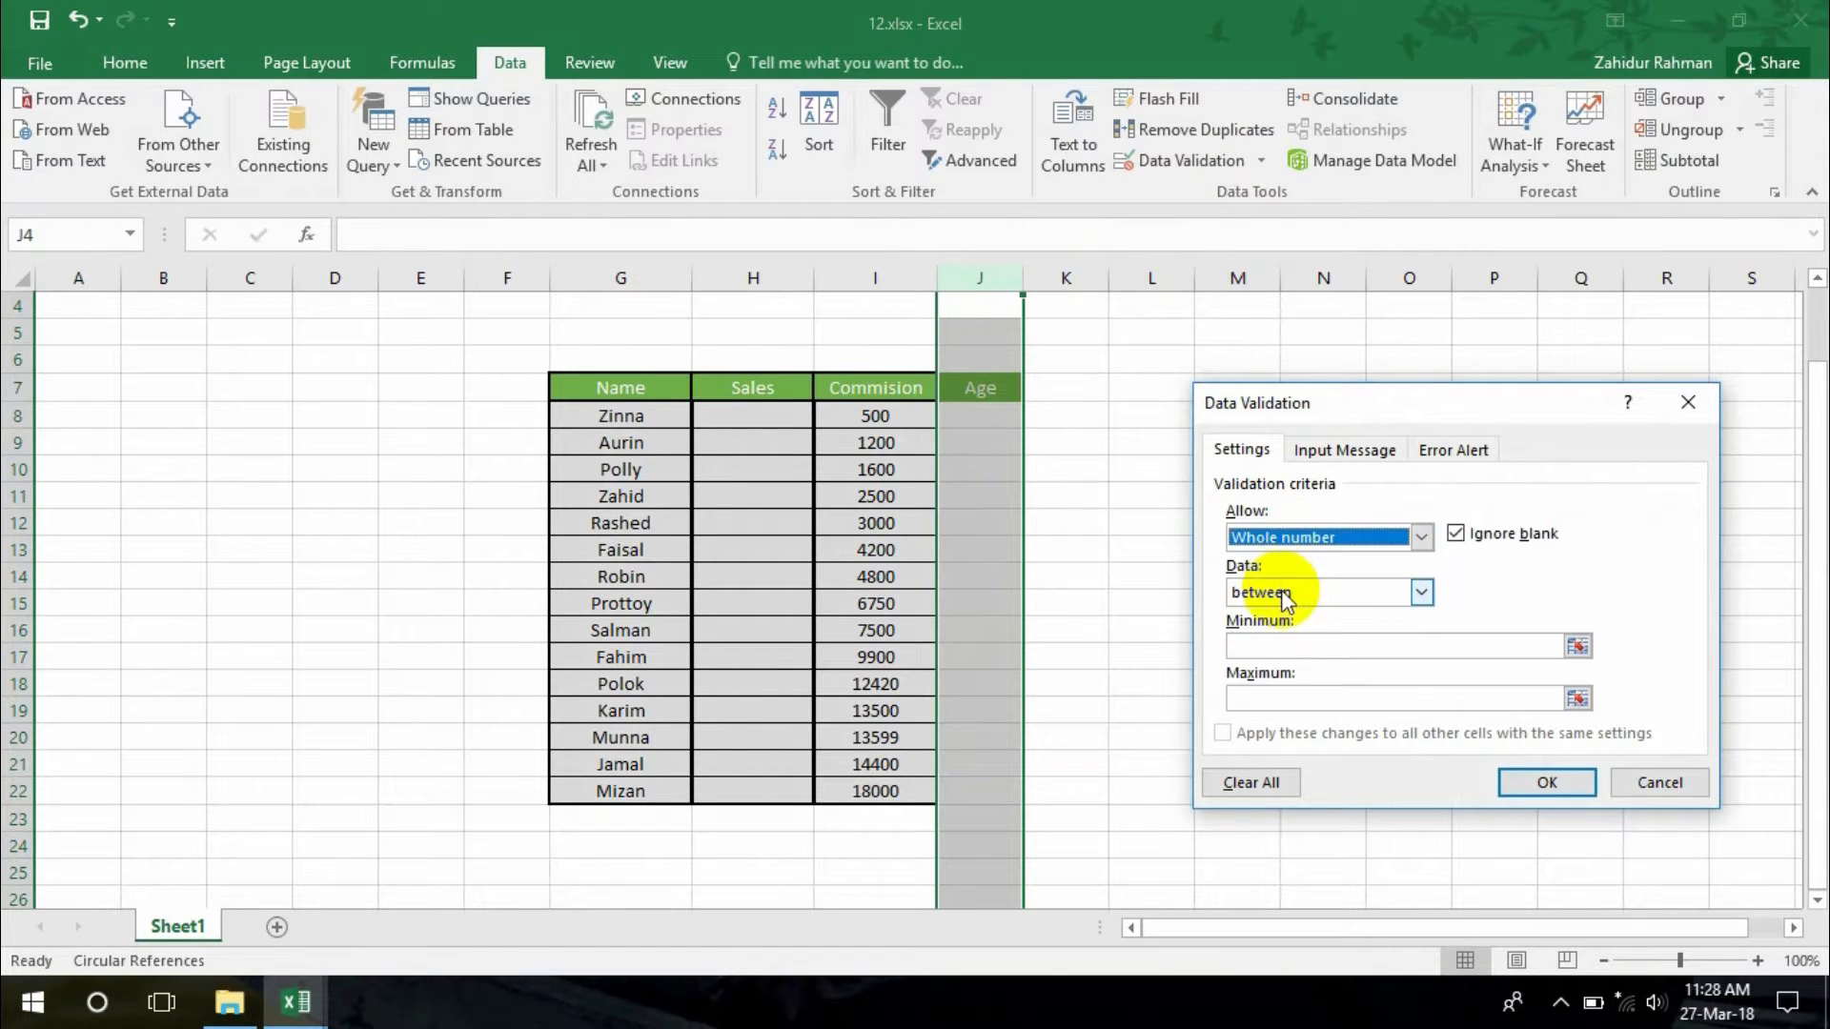
{"action": "left_click", "coordinate": [1306, 648]}
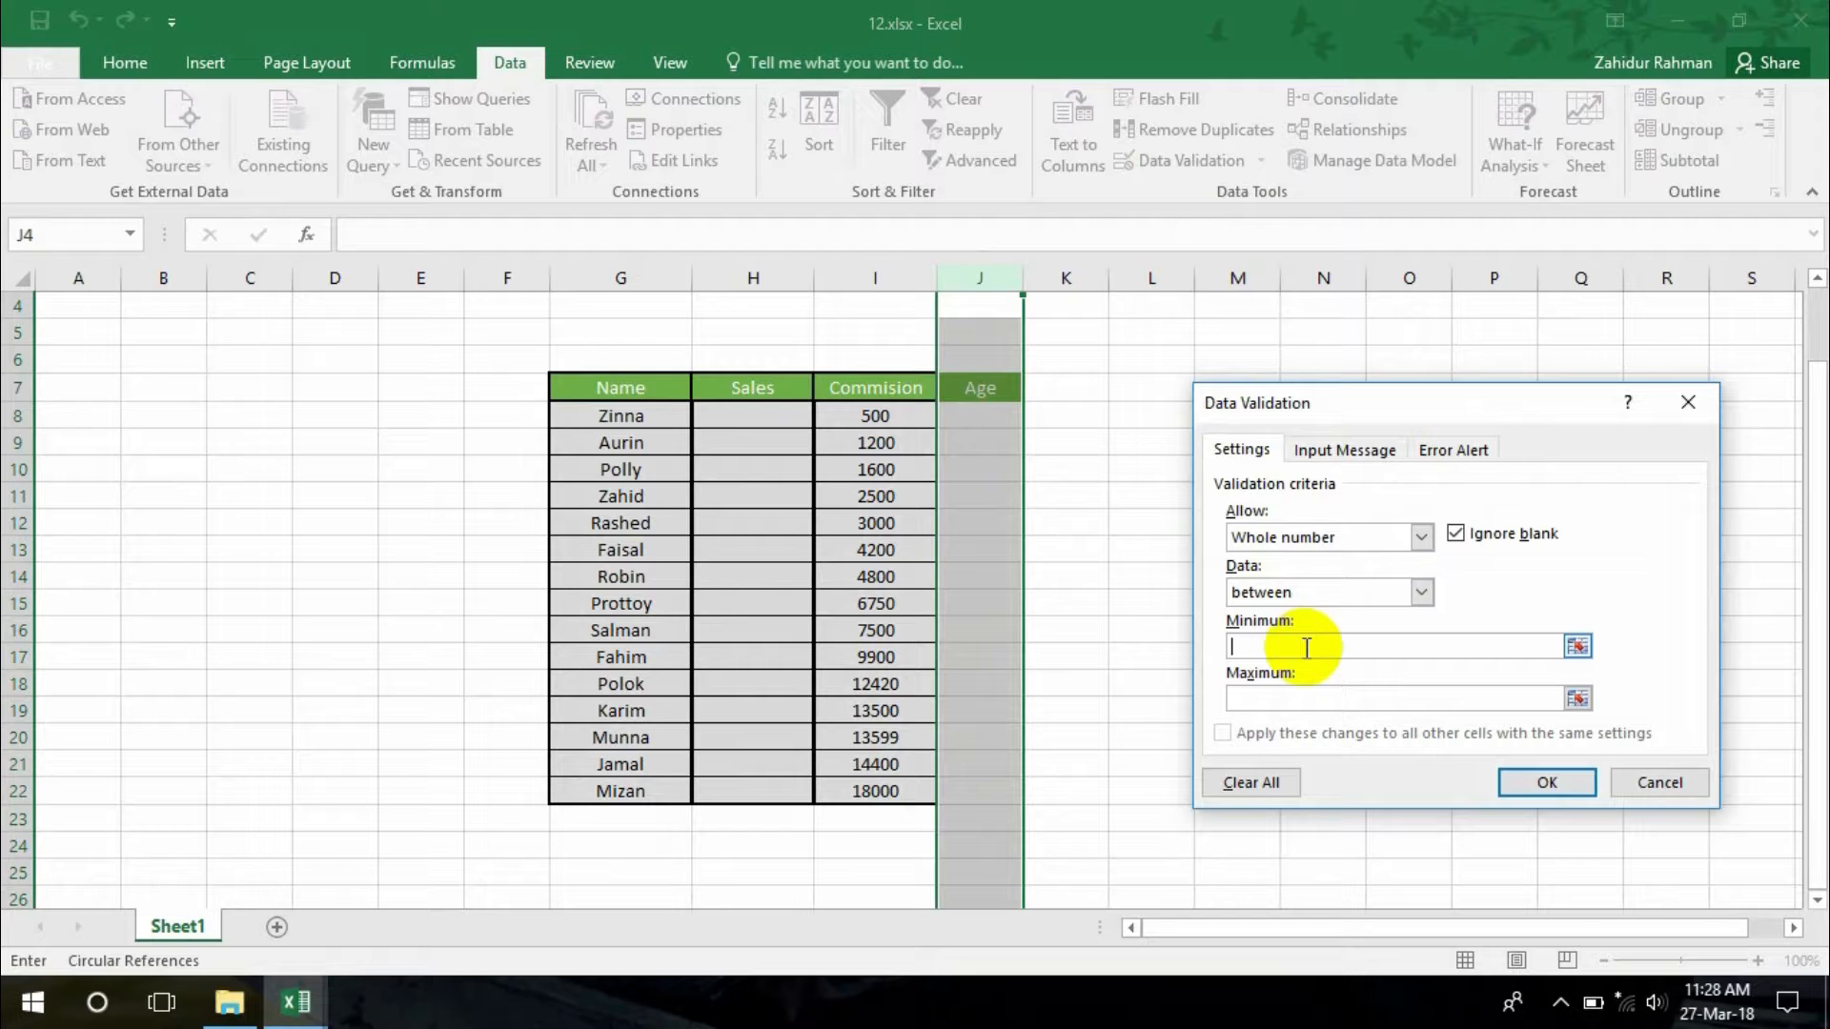
{"action": "left_click", "coordinate": [1293, 705]}
{"action": "type", "text": "30"}
{"action": "left_click", "coordinate": [1547, 782]}
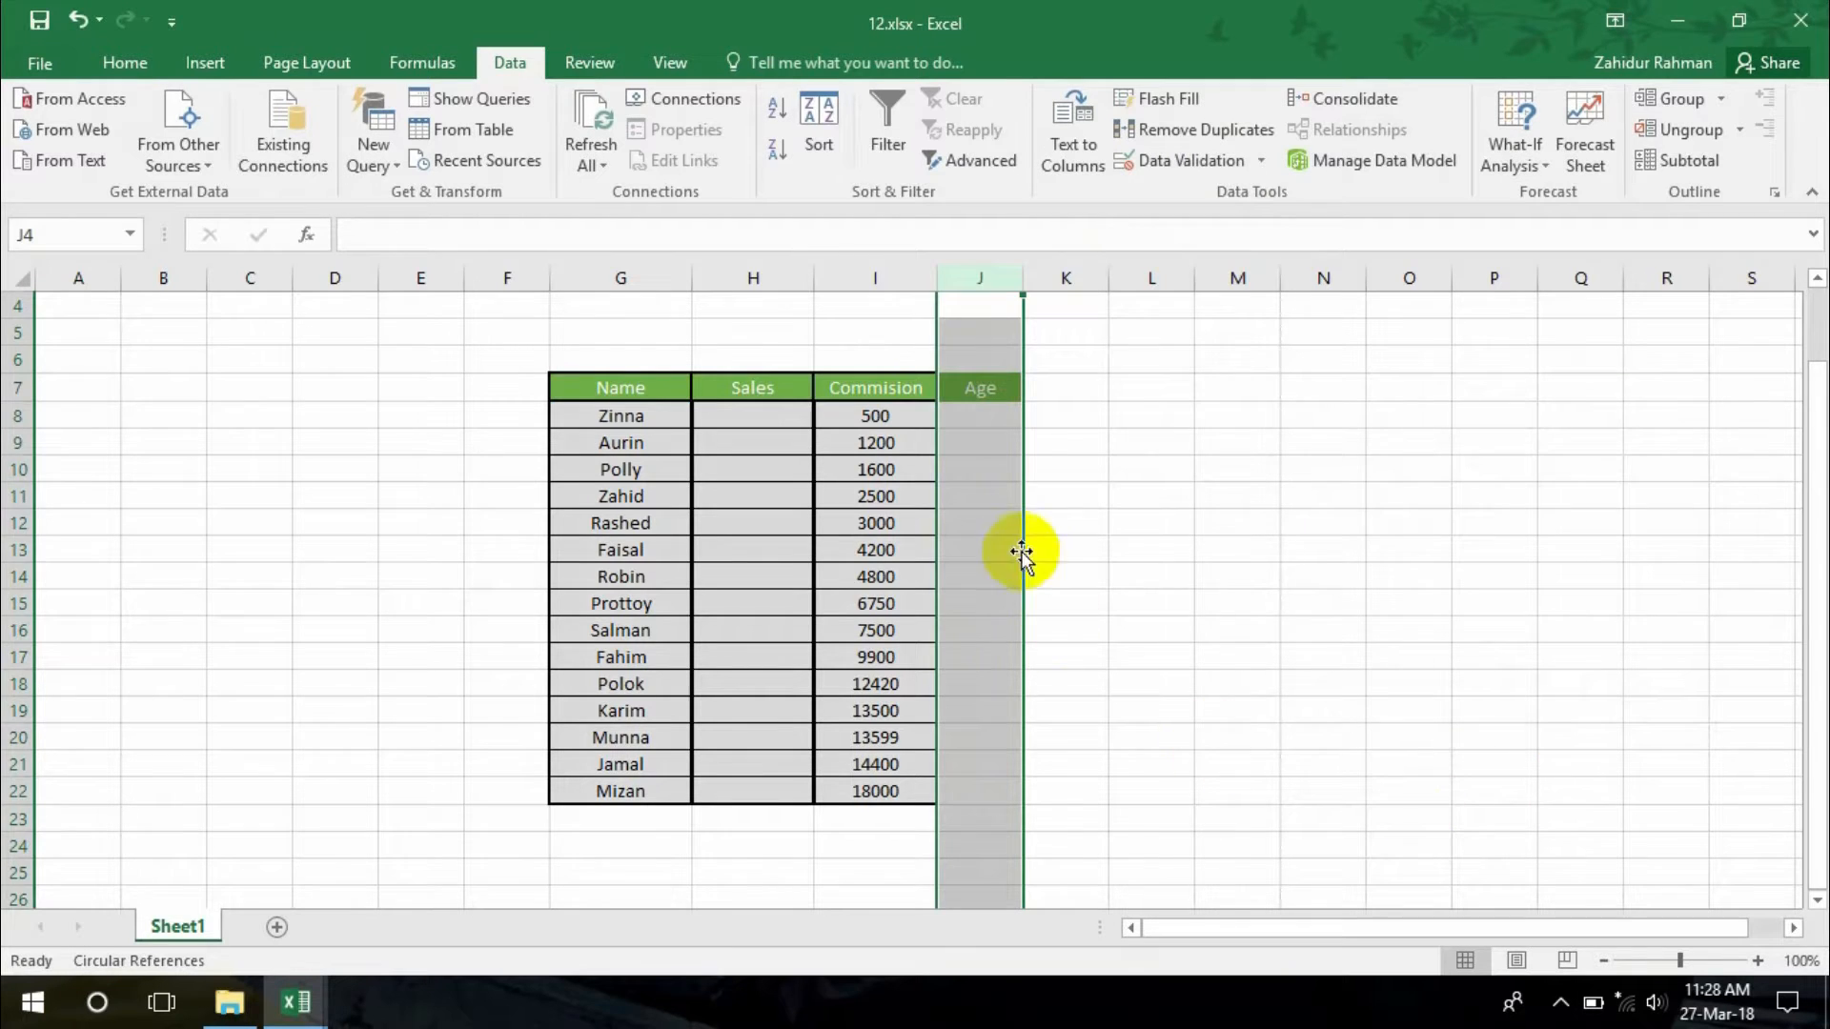
Fill the Age cells J8 to J11 with 20, 30, 26 and 25
{"action": "left_click", "coordinate": [1005, 433]}
{"action": "left_click", "coordinate": [991, 414]}
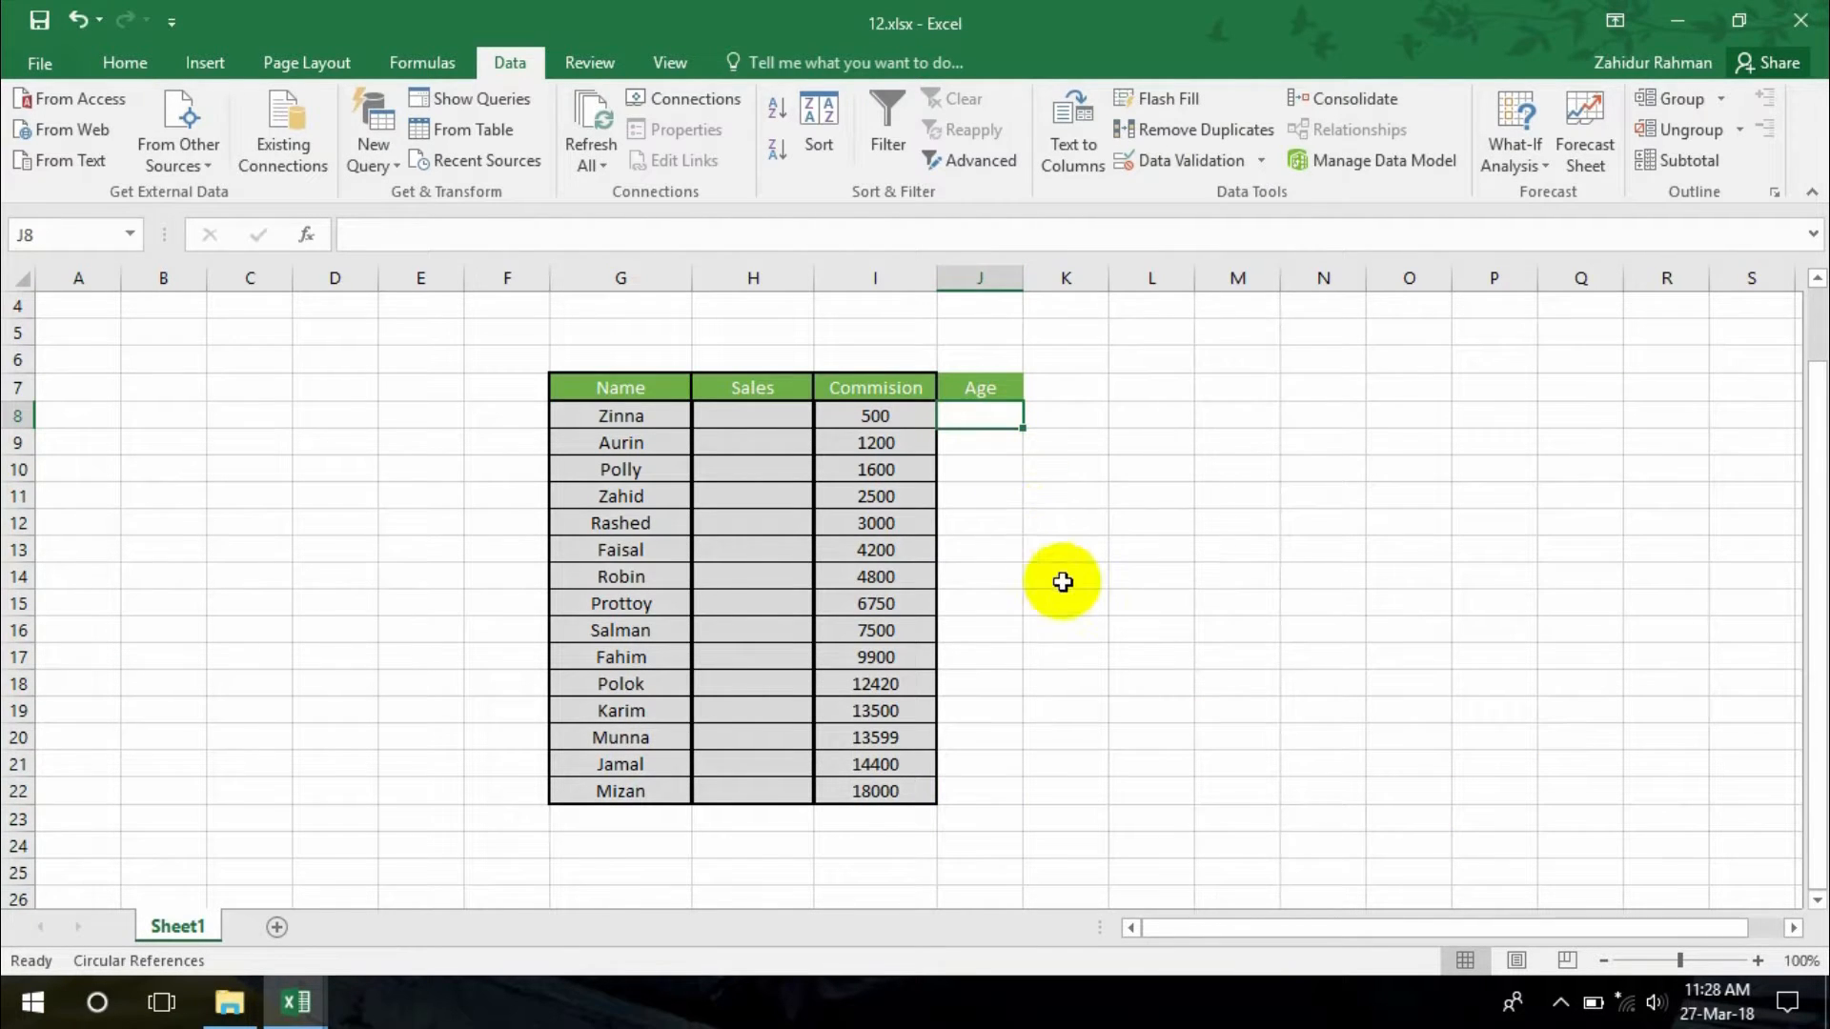
{"action": "type", "text": "20"}
{"action": "key", "text": "Return"}
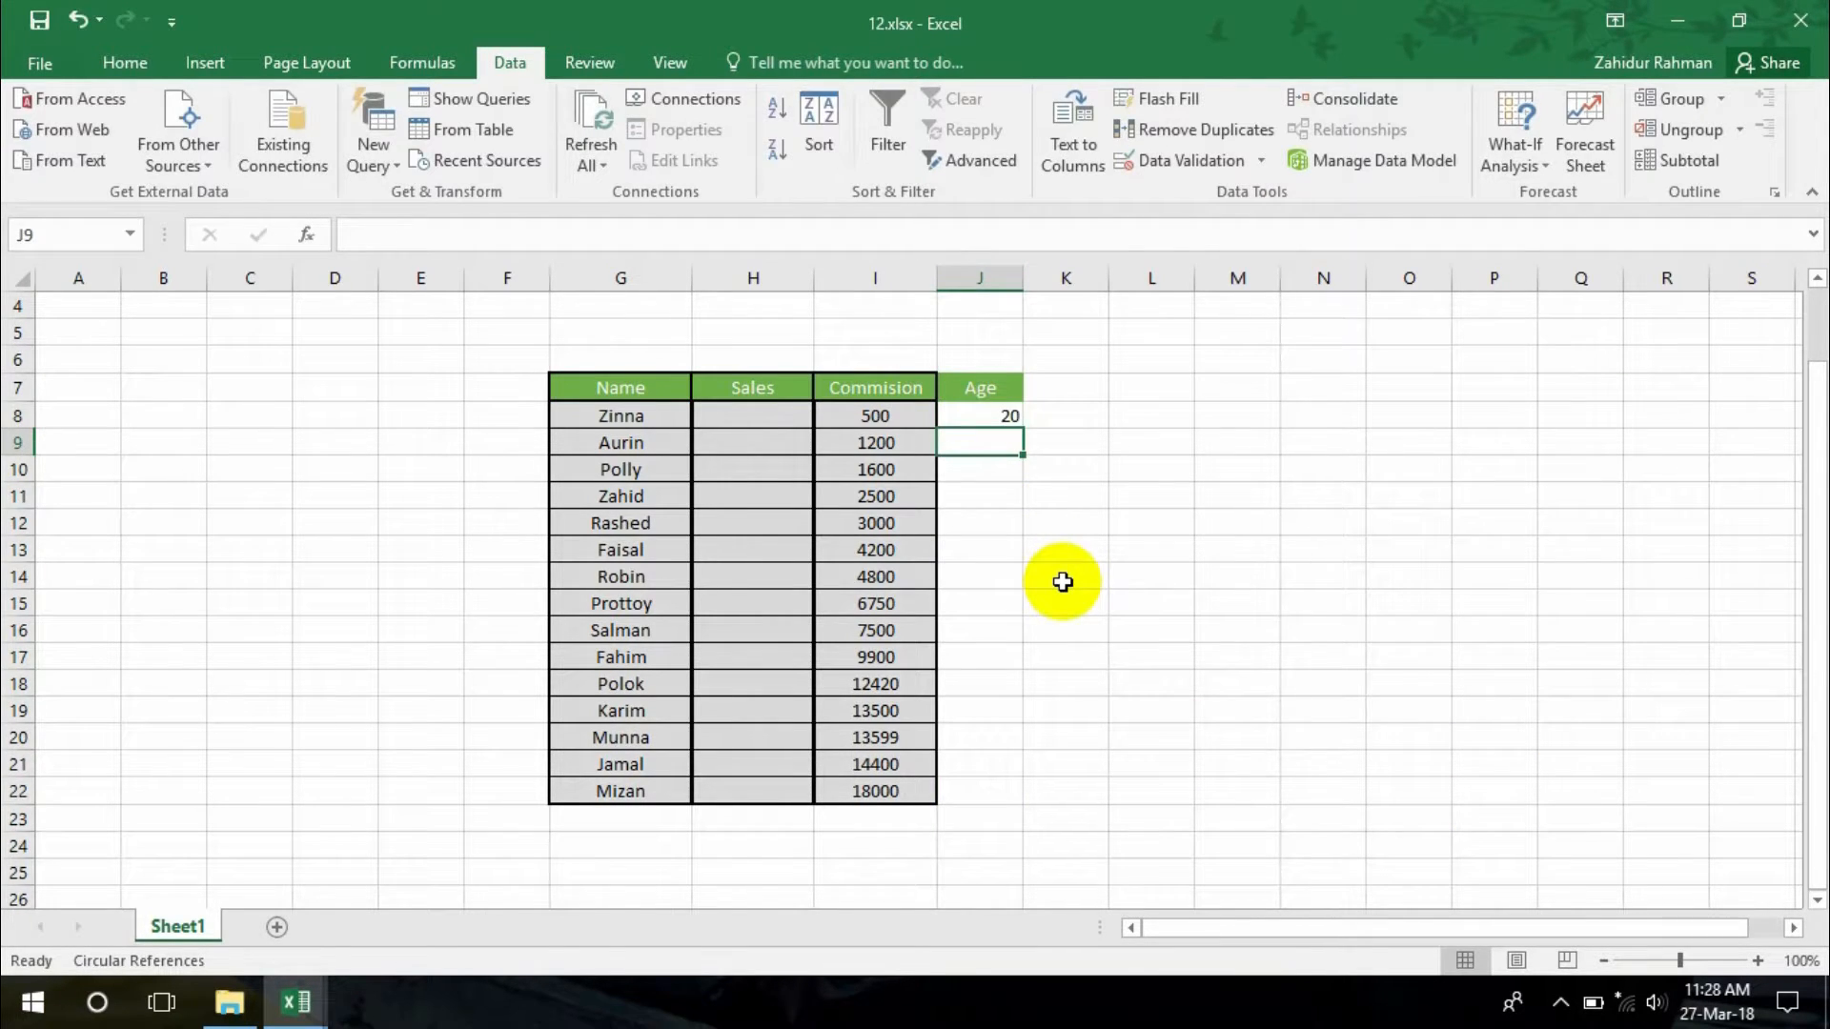
{"action": "type", "text": "30"}
{"action": "key", "text": "Return"}
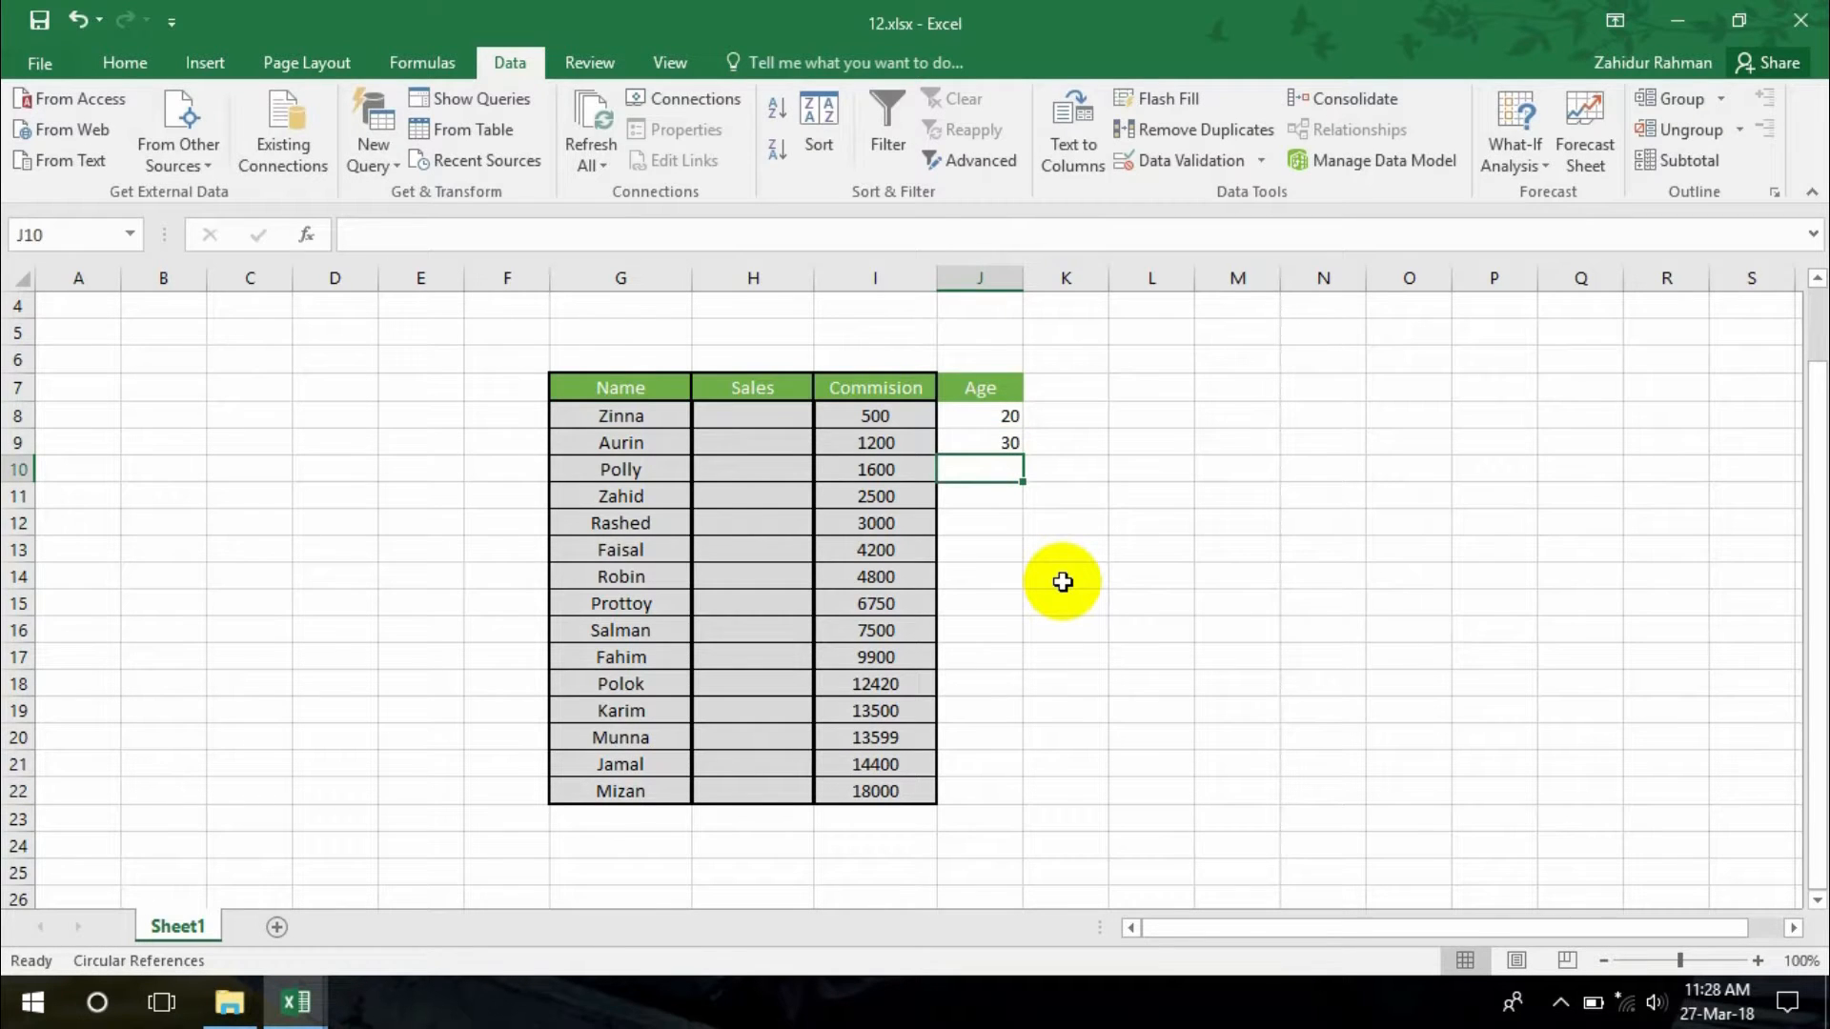
{"action": "type", "text": "26"}
{"action": "key", "text": "Return"}
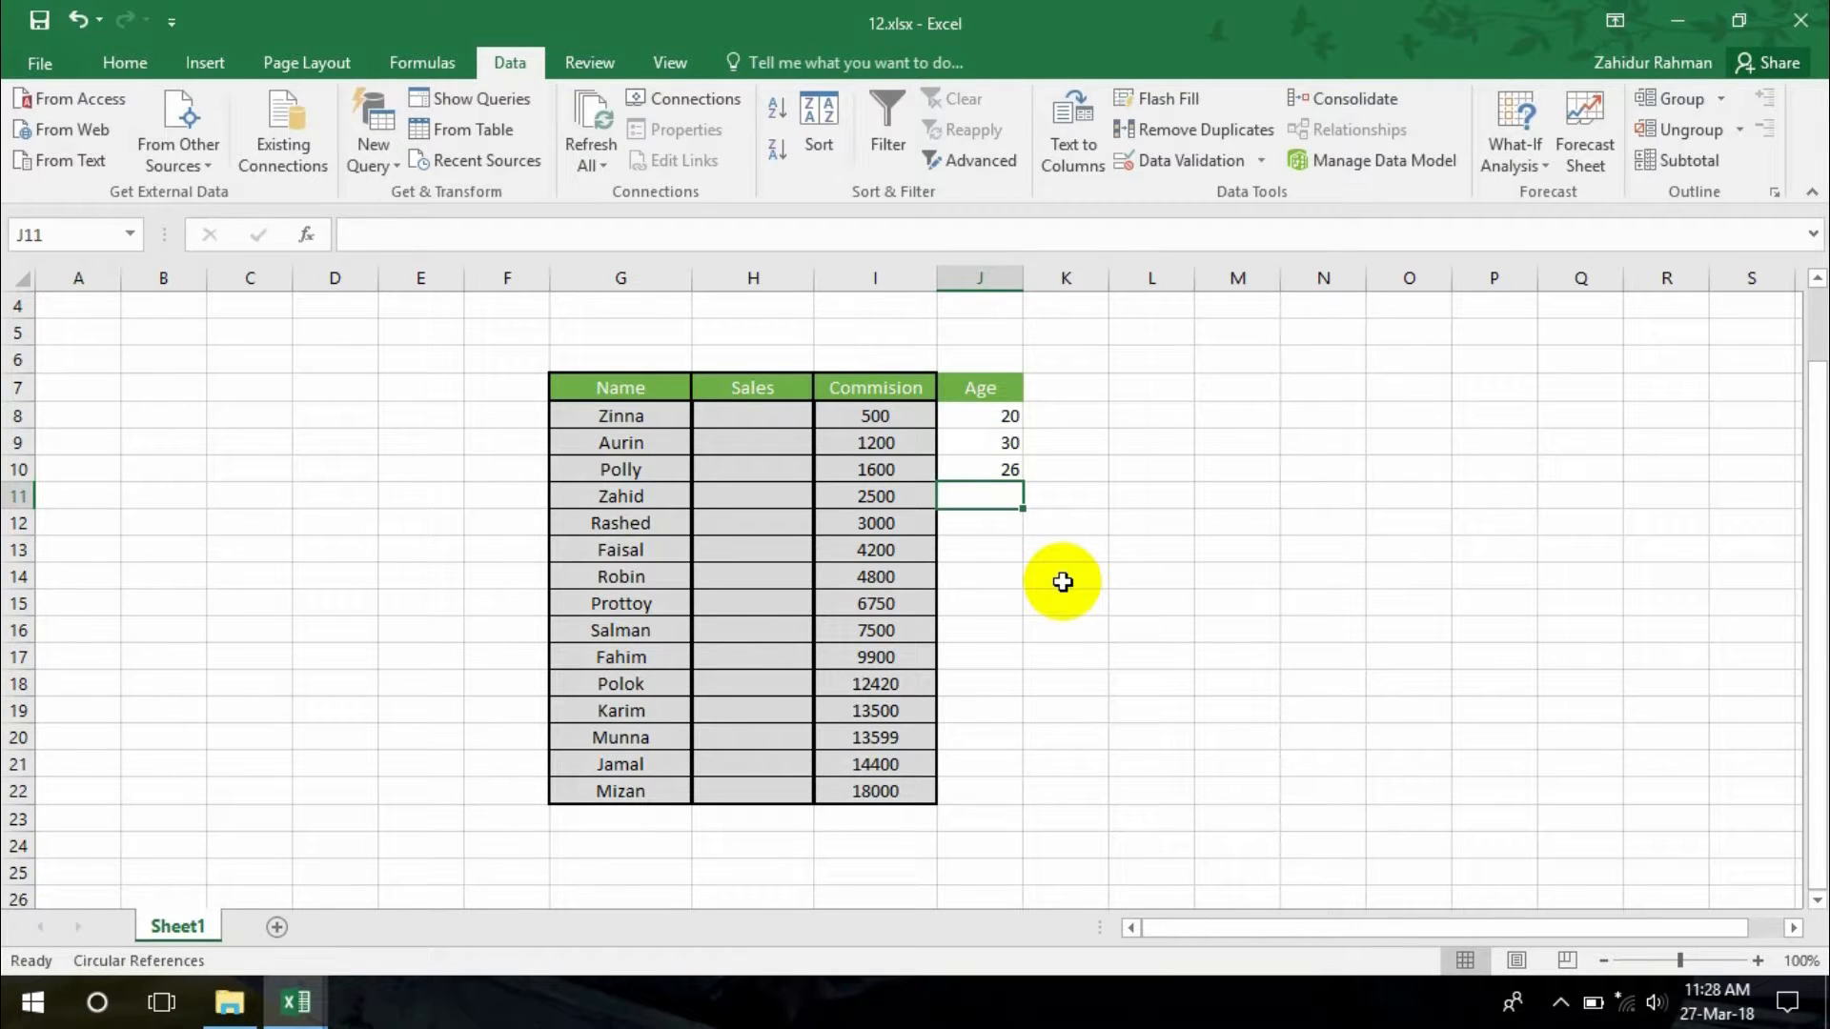
{"action": "type", "text": "25"}
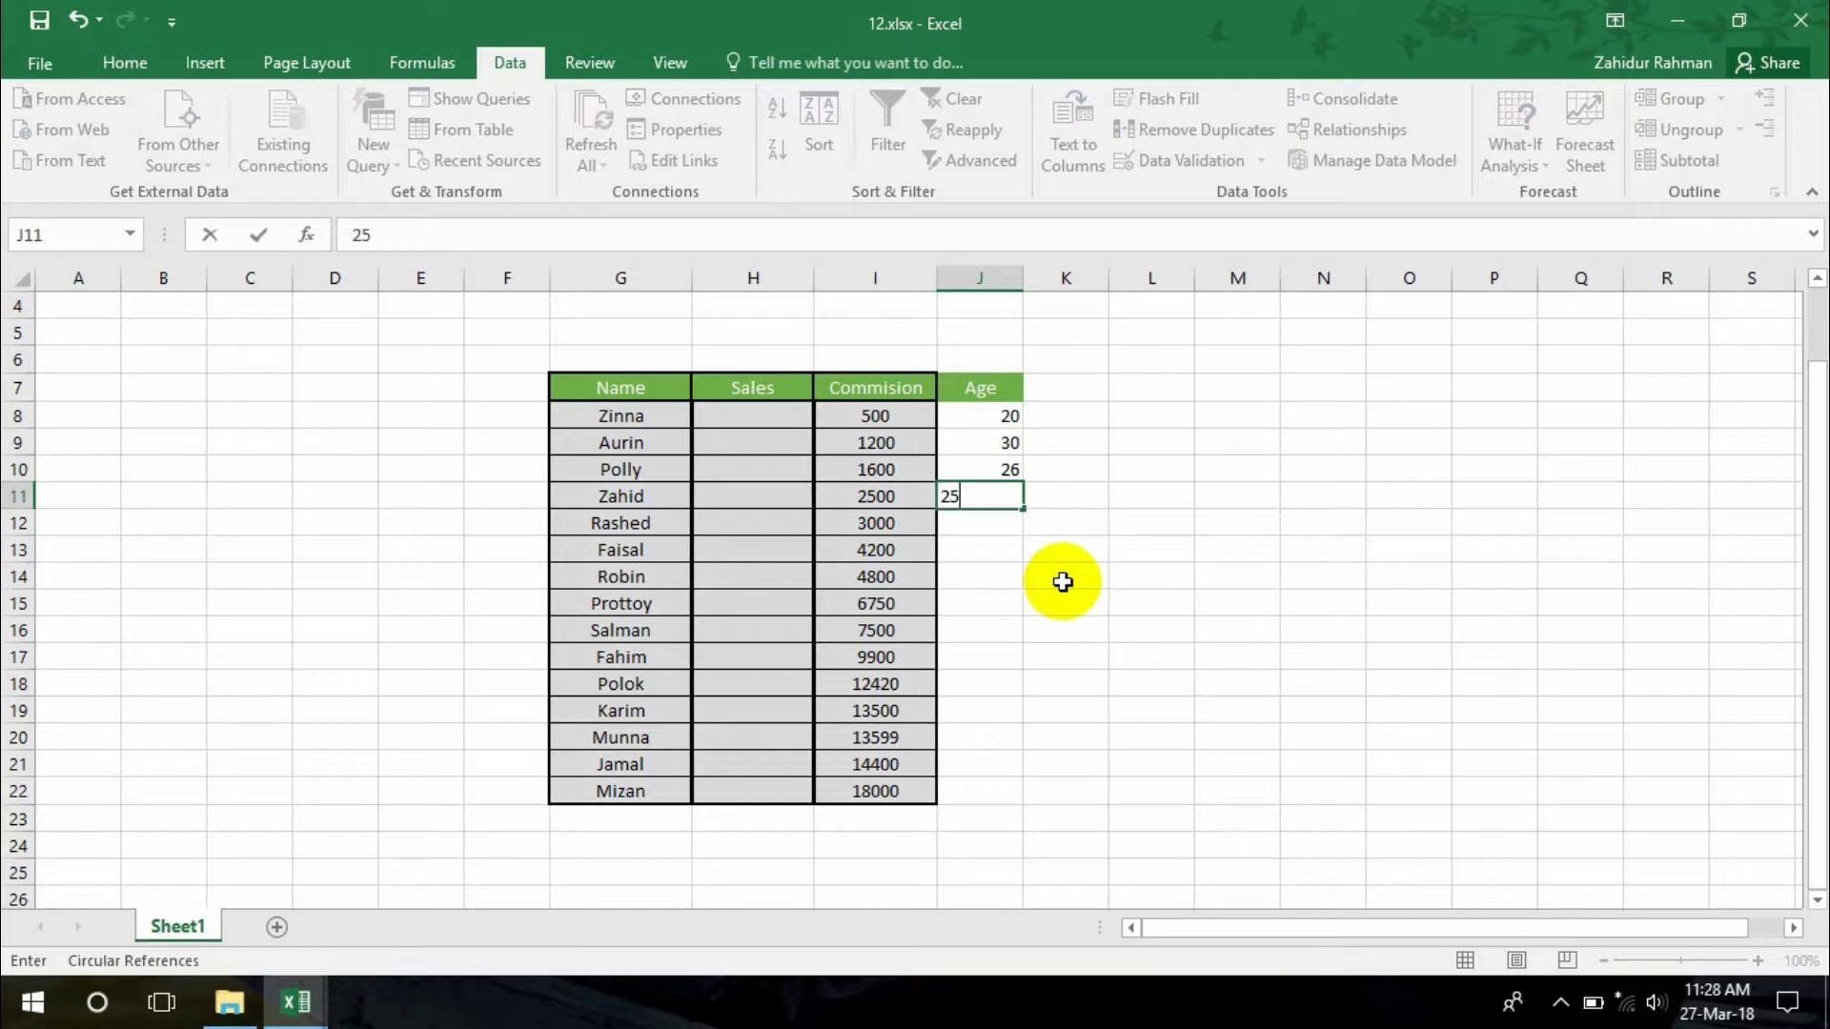
{"action": "key", "text": "Return"}
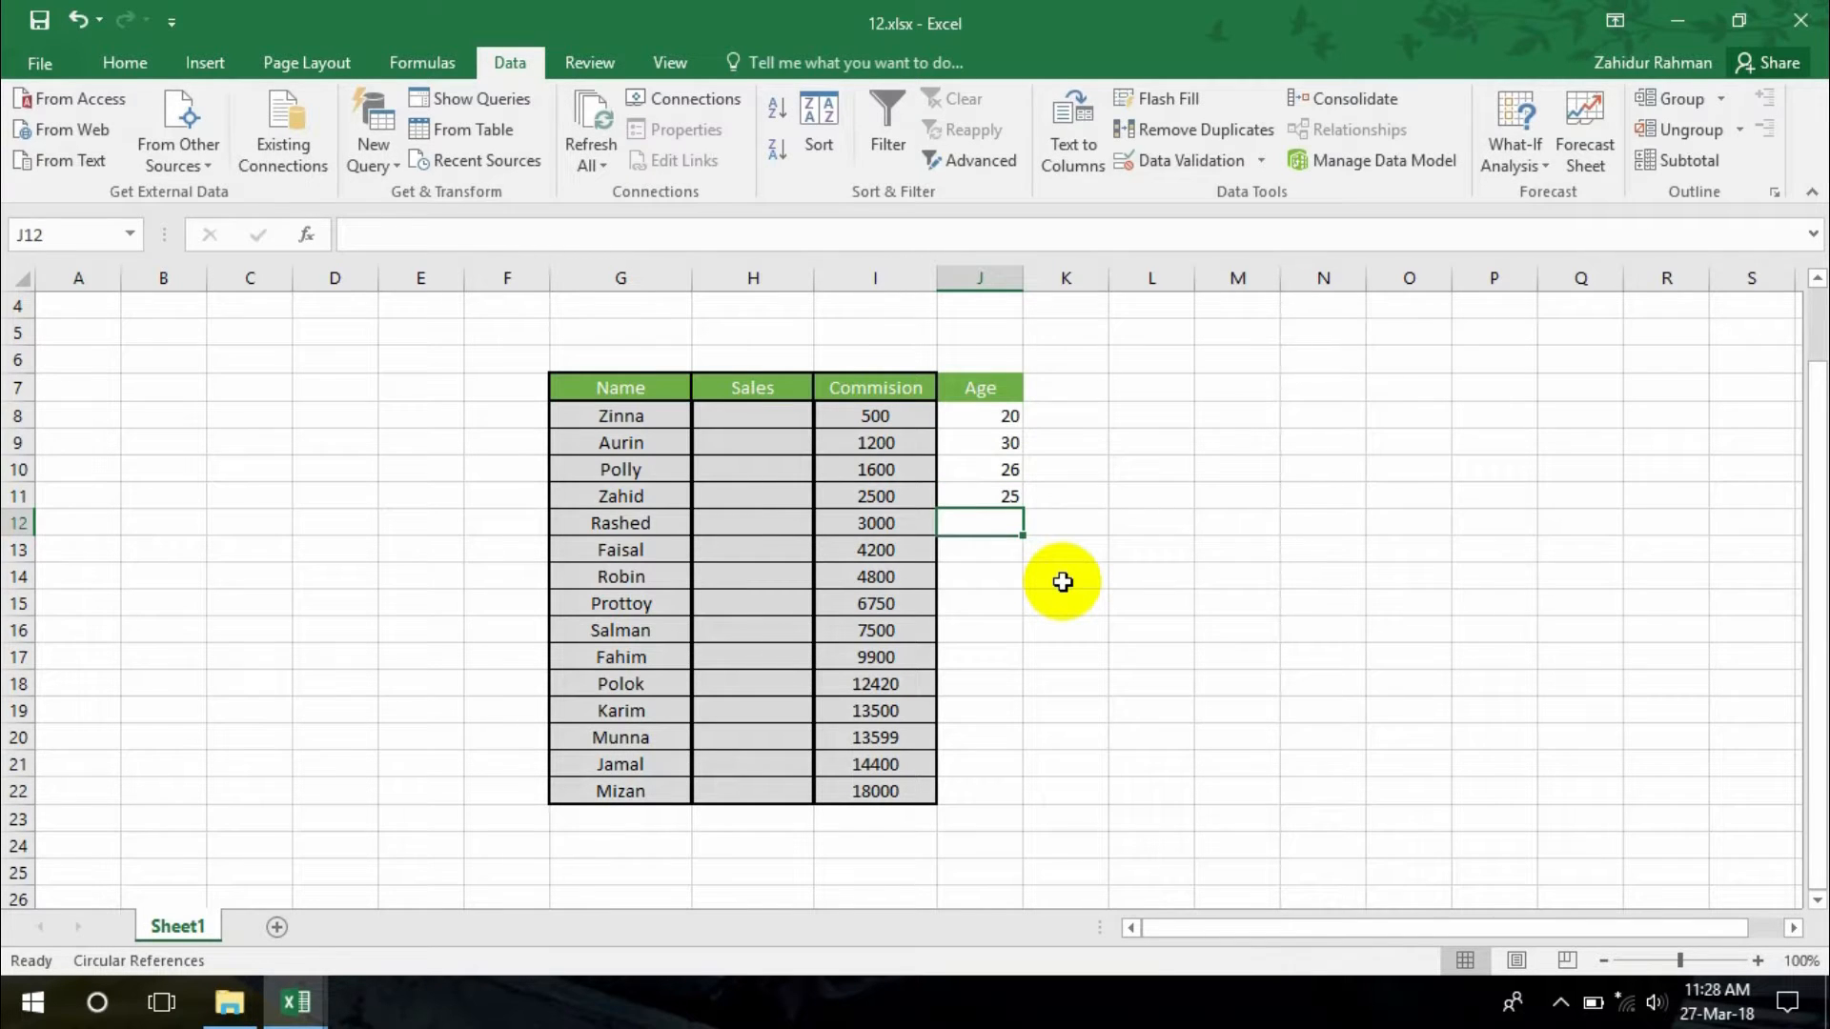
Test the validation rule in cell J12 by trying to enter the age 35 and, on retrying, 15
{"action": "type", "text": "35"}
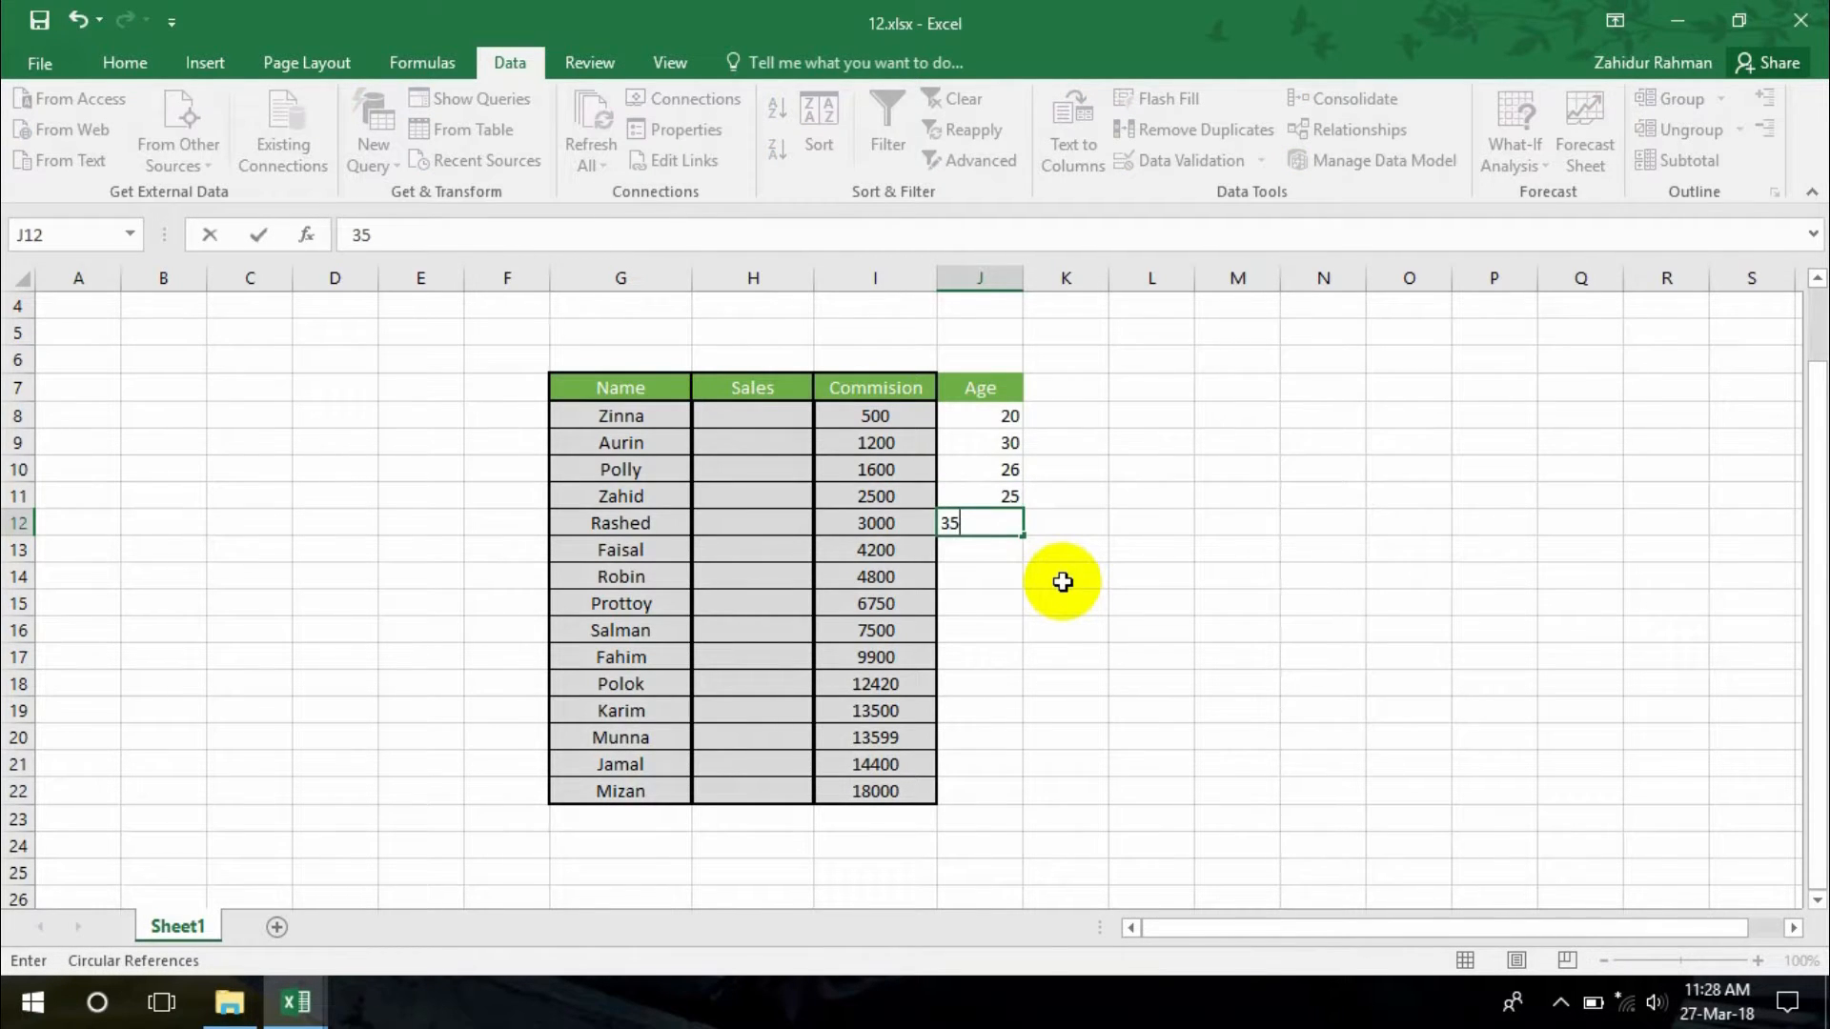
{"action": "key", "text": "Return"}
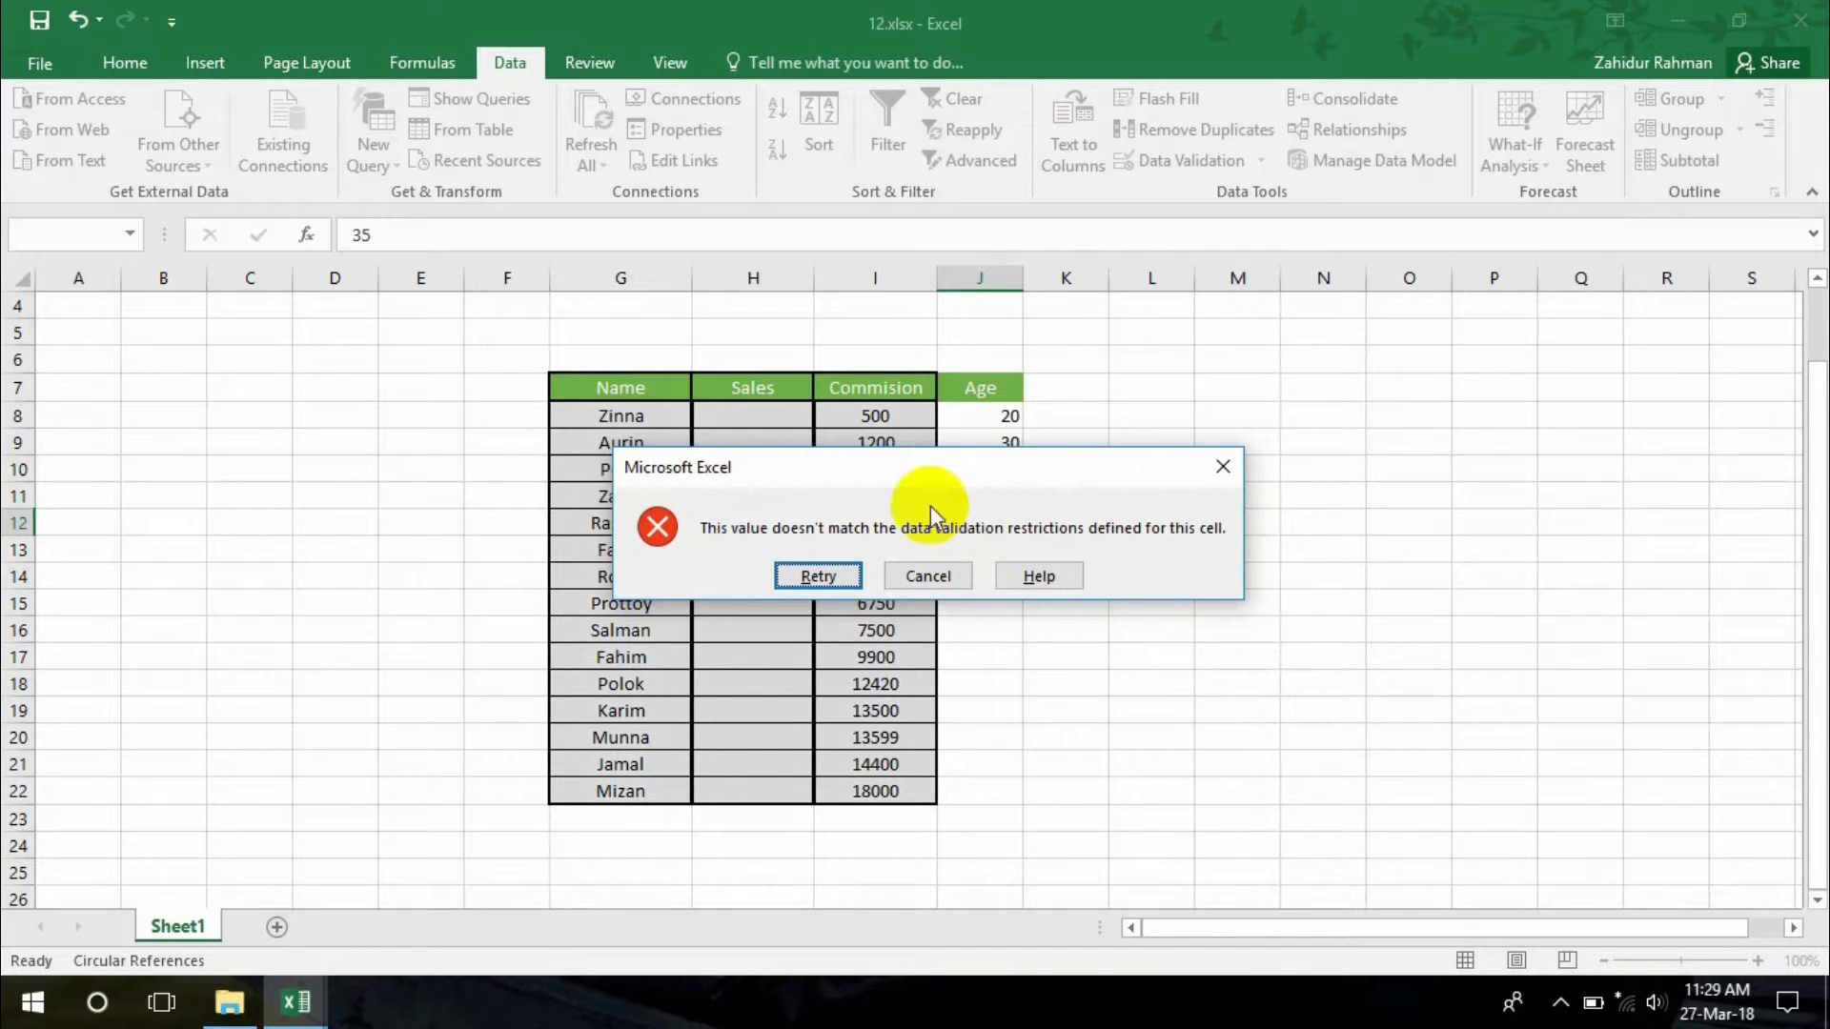
{"action": "left_click", "coordinate": [837, 577]}
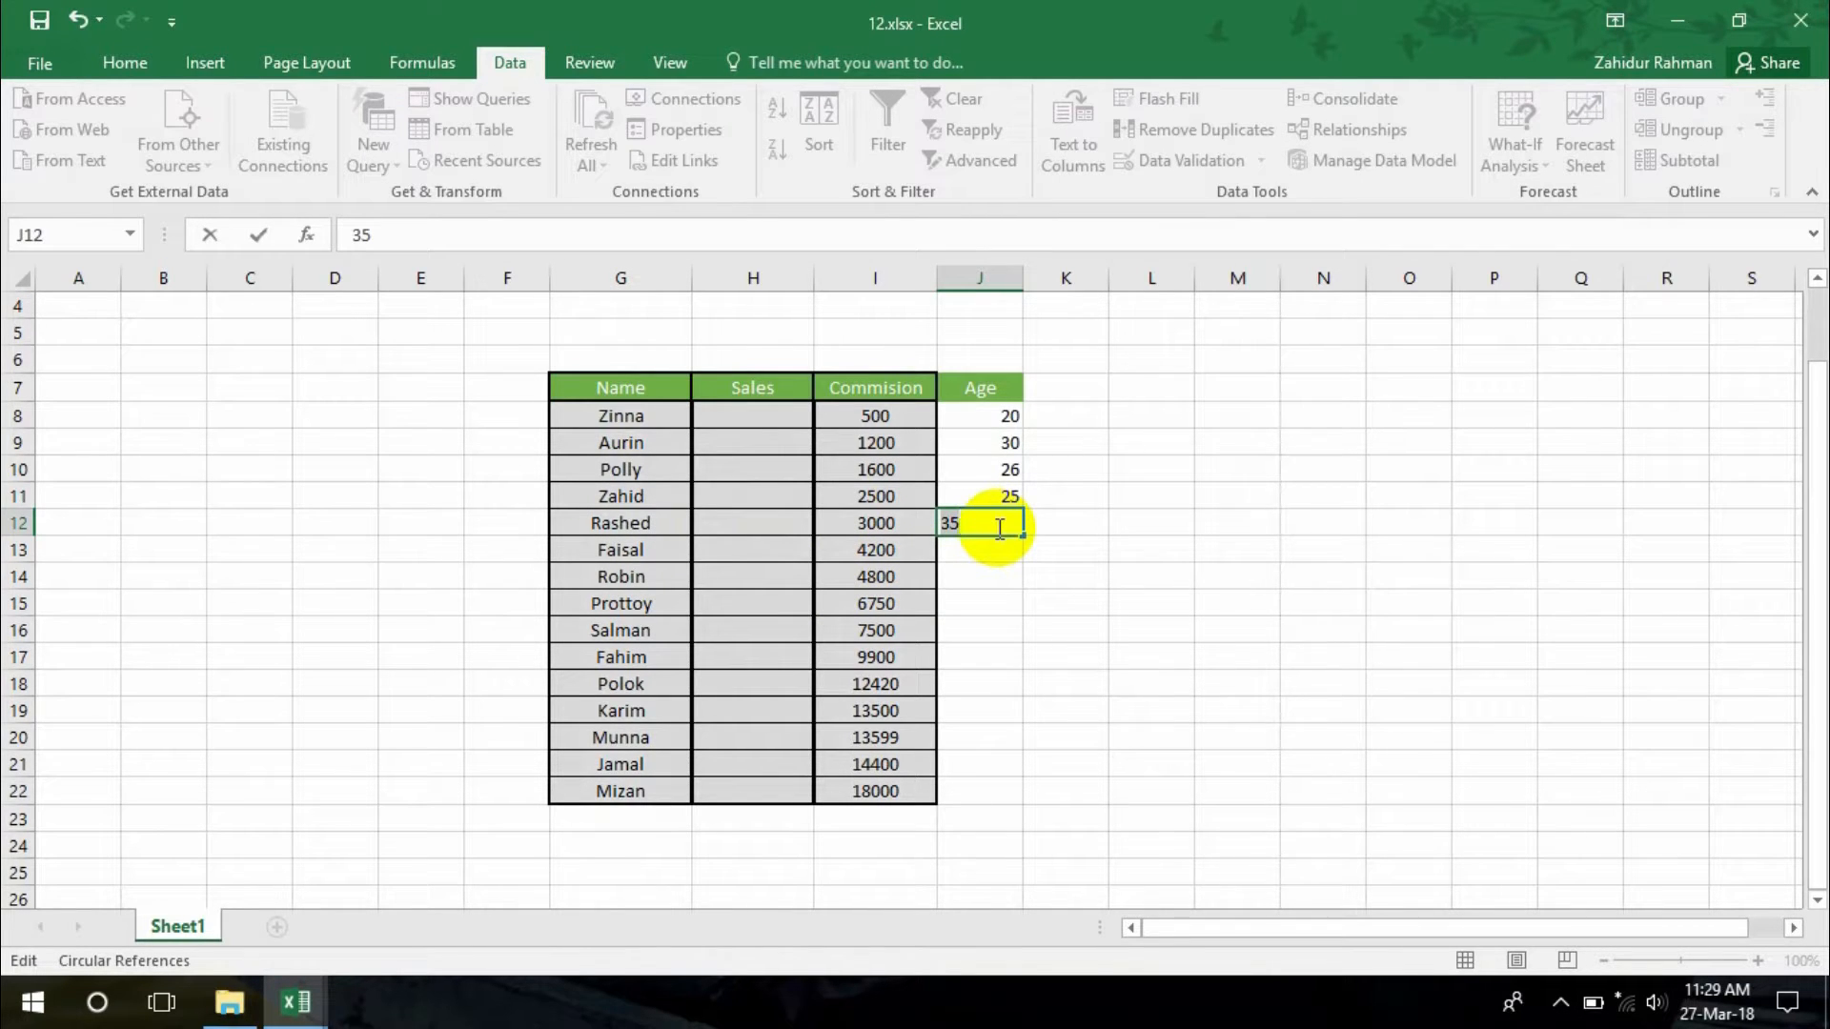
{"action": "type", "text": "15"}
{"action": "key", "text": "Return"}
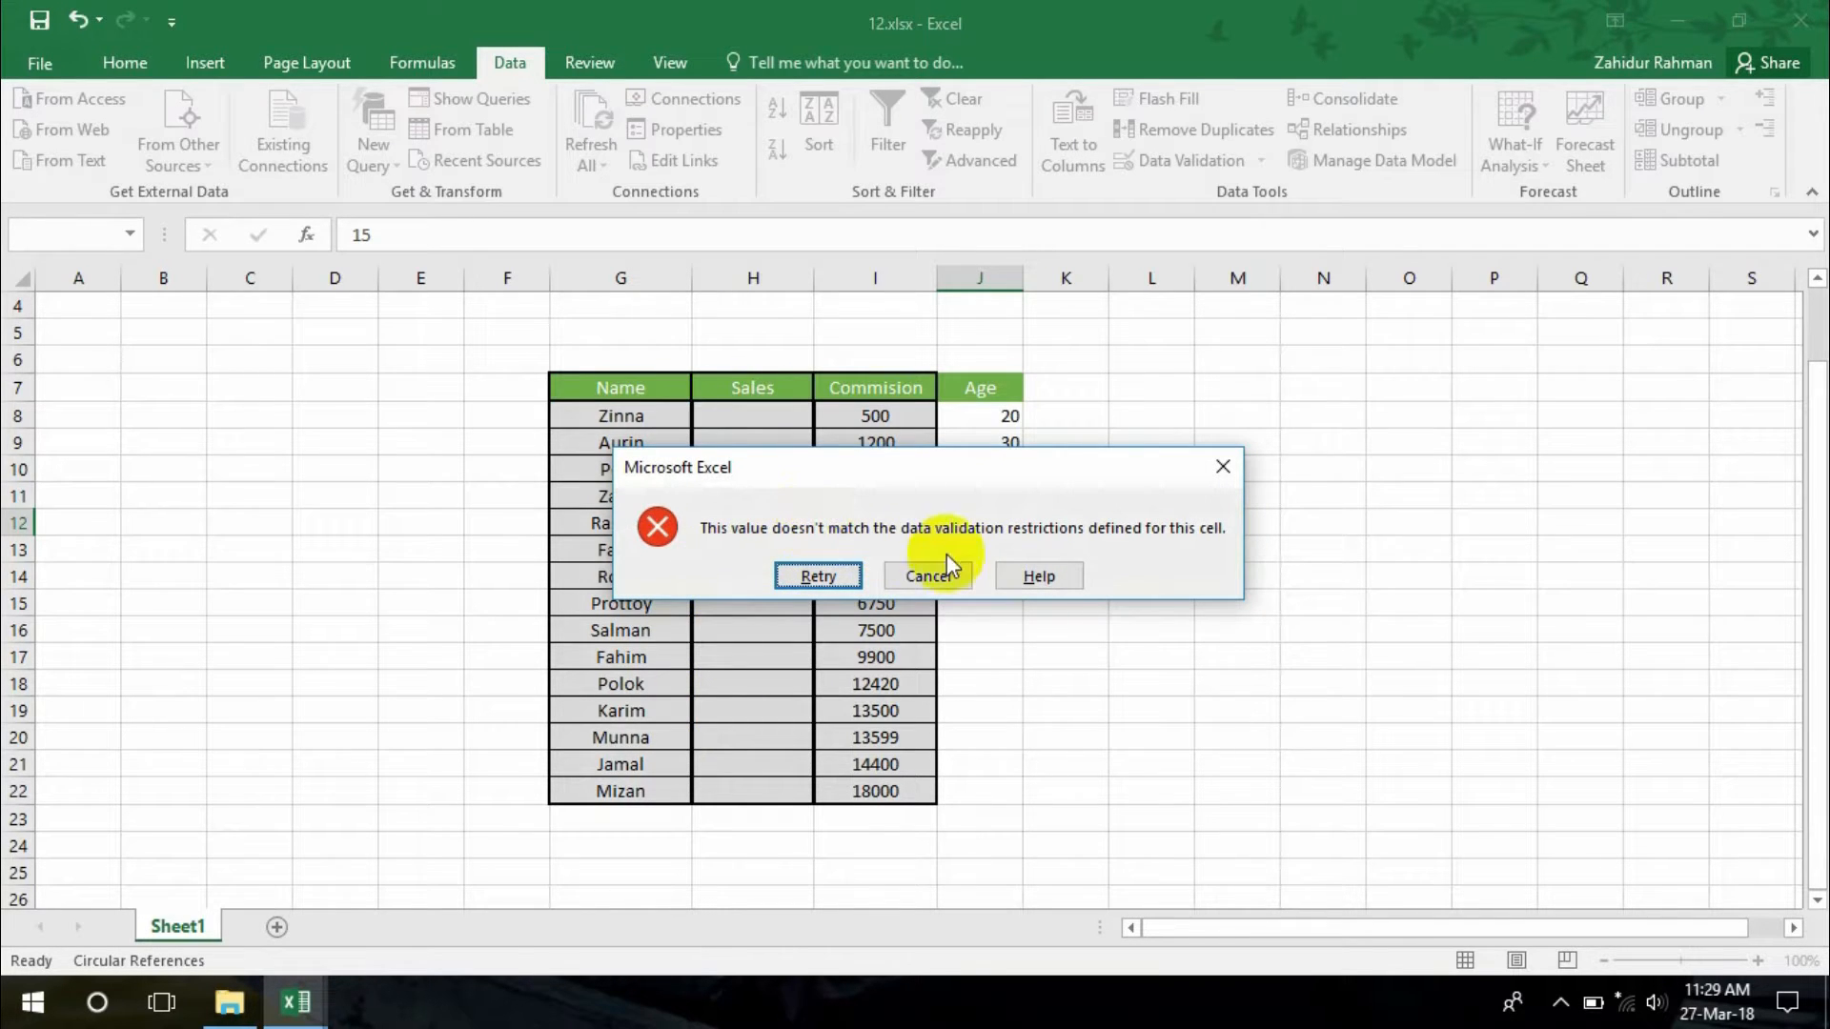
Retry the rejected entry and enter the age 28 in cell J12
{"action": "left_click", "coordinate": [842, 576]}
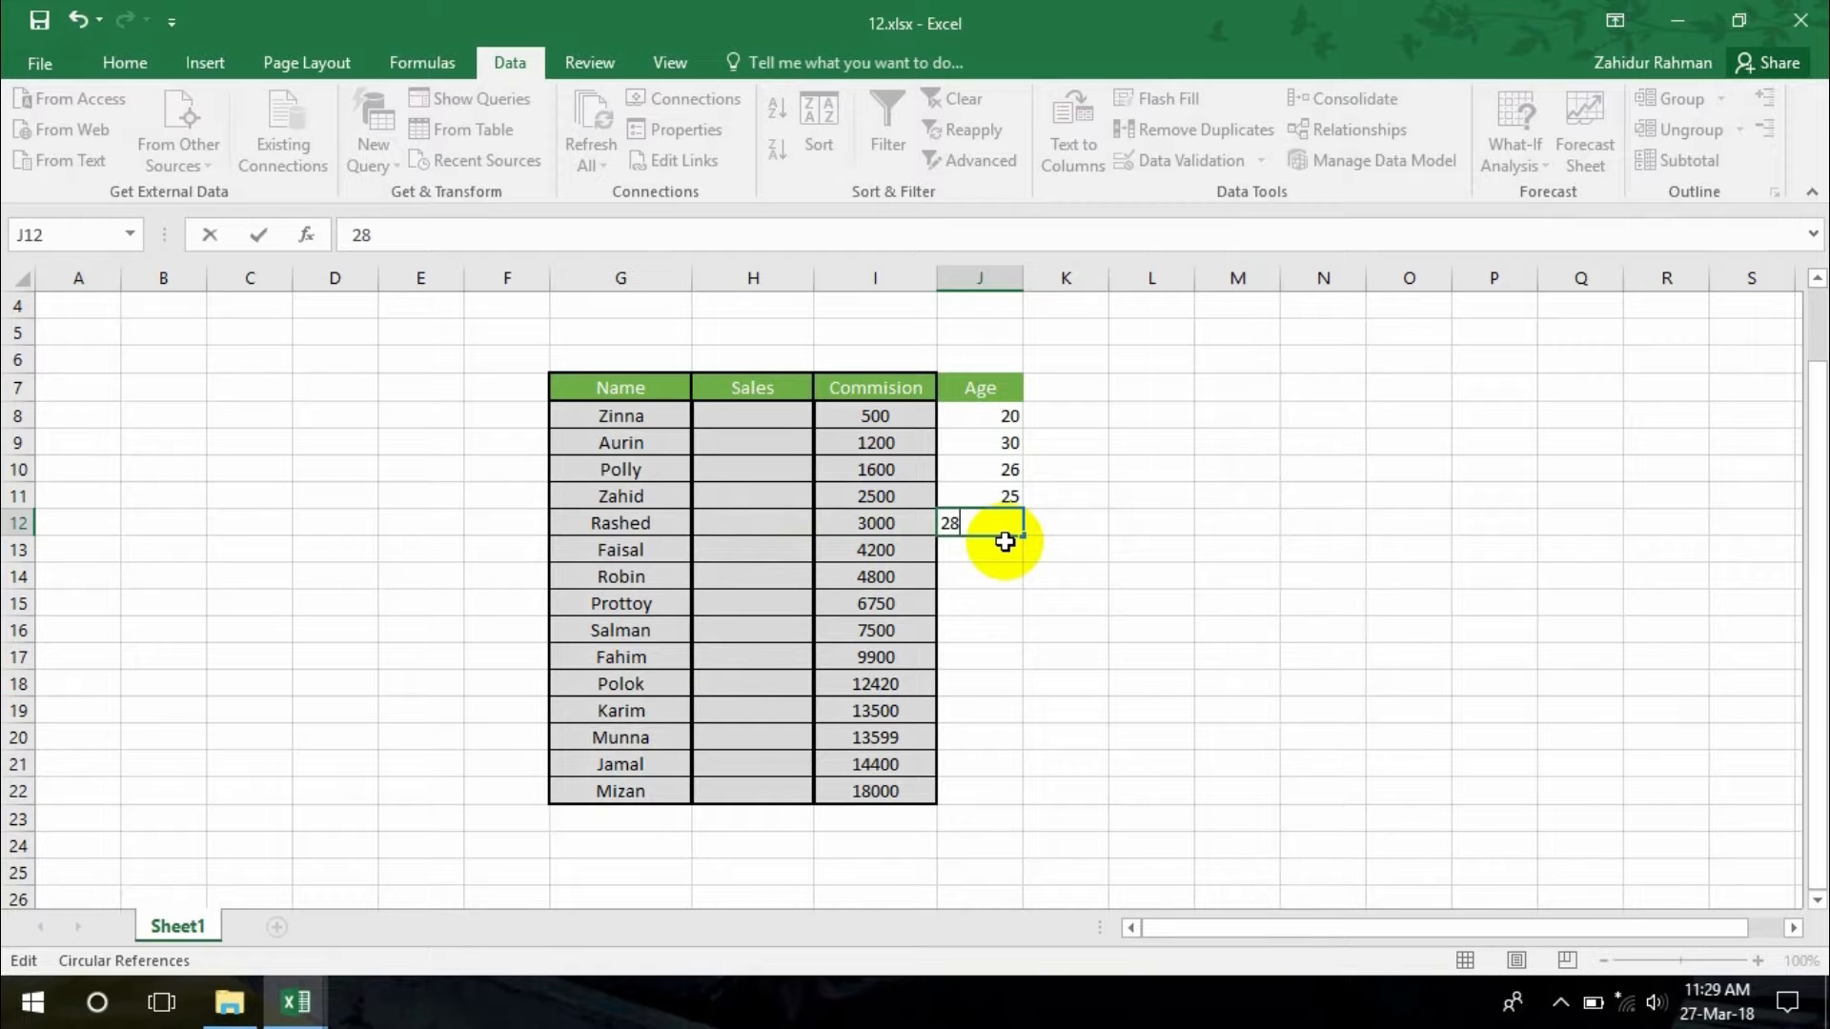
{"action": "type", "text": "28"}
{"action": "key", "text": "Return"}
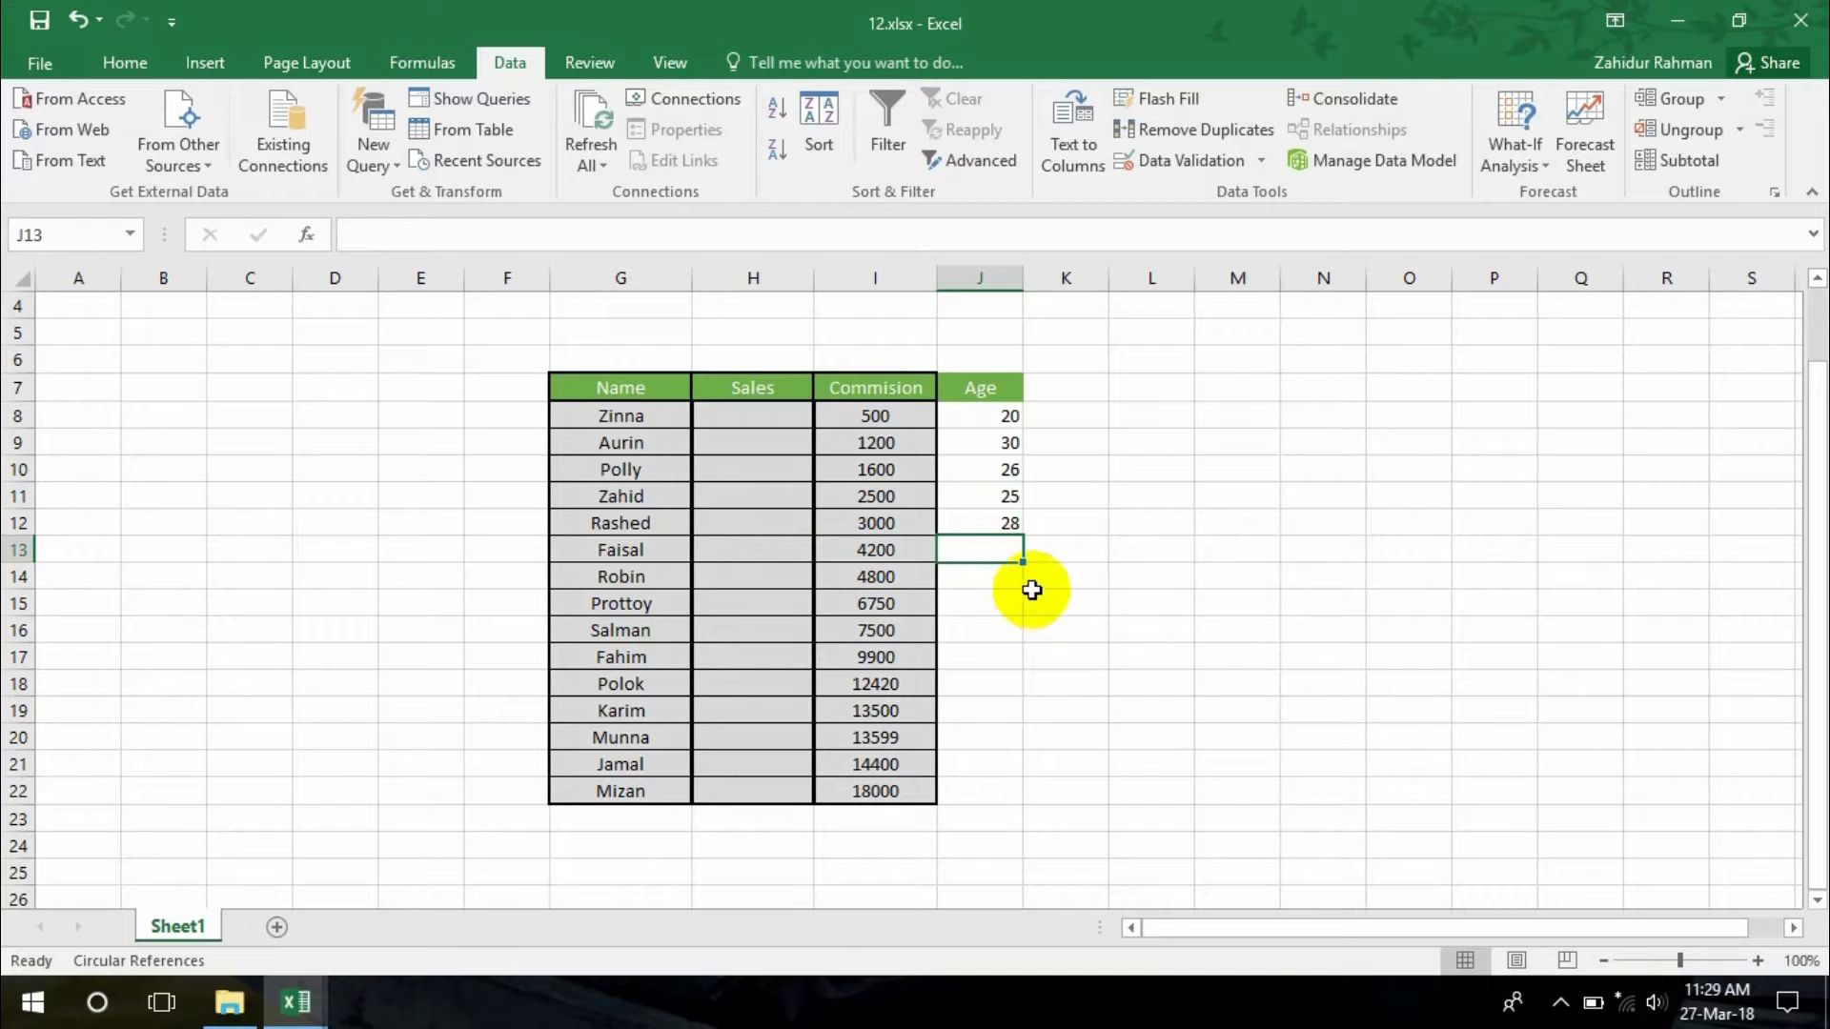
{"action": "left_click", "coordinate": [1033, 583]}
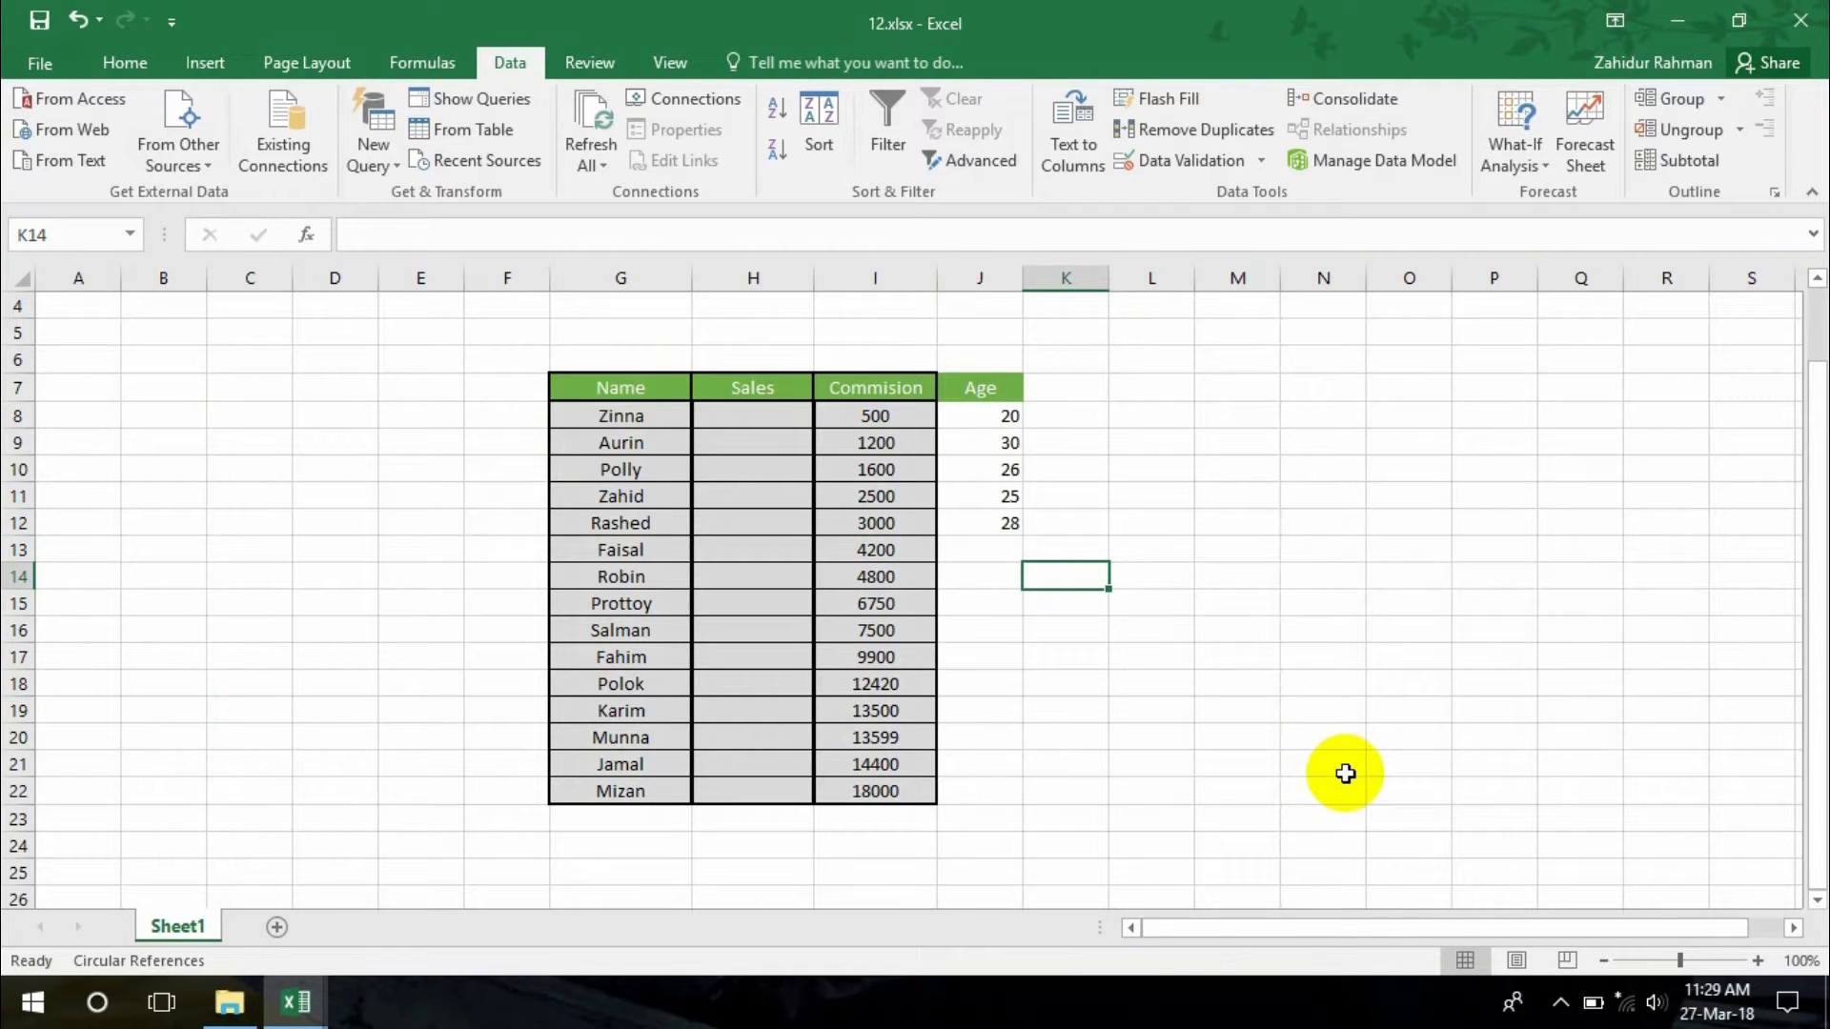
Select the entire worksheet and, for comparison, only the range G7:J23, clearing each selection
{"action": "key", "text": "ctrl+a"}
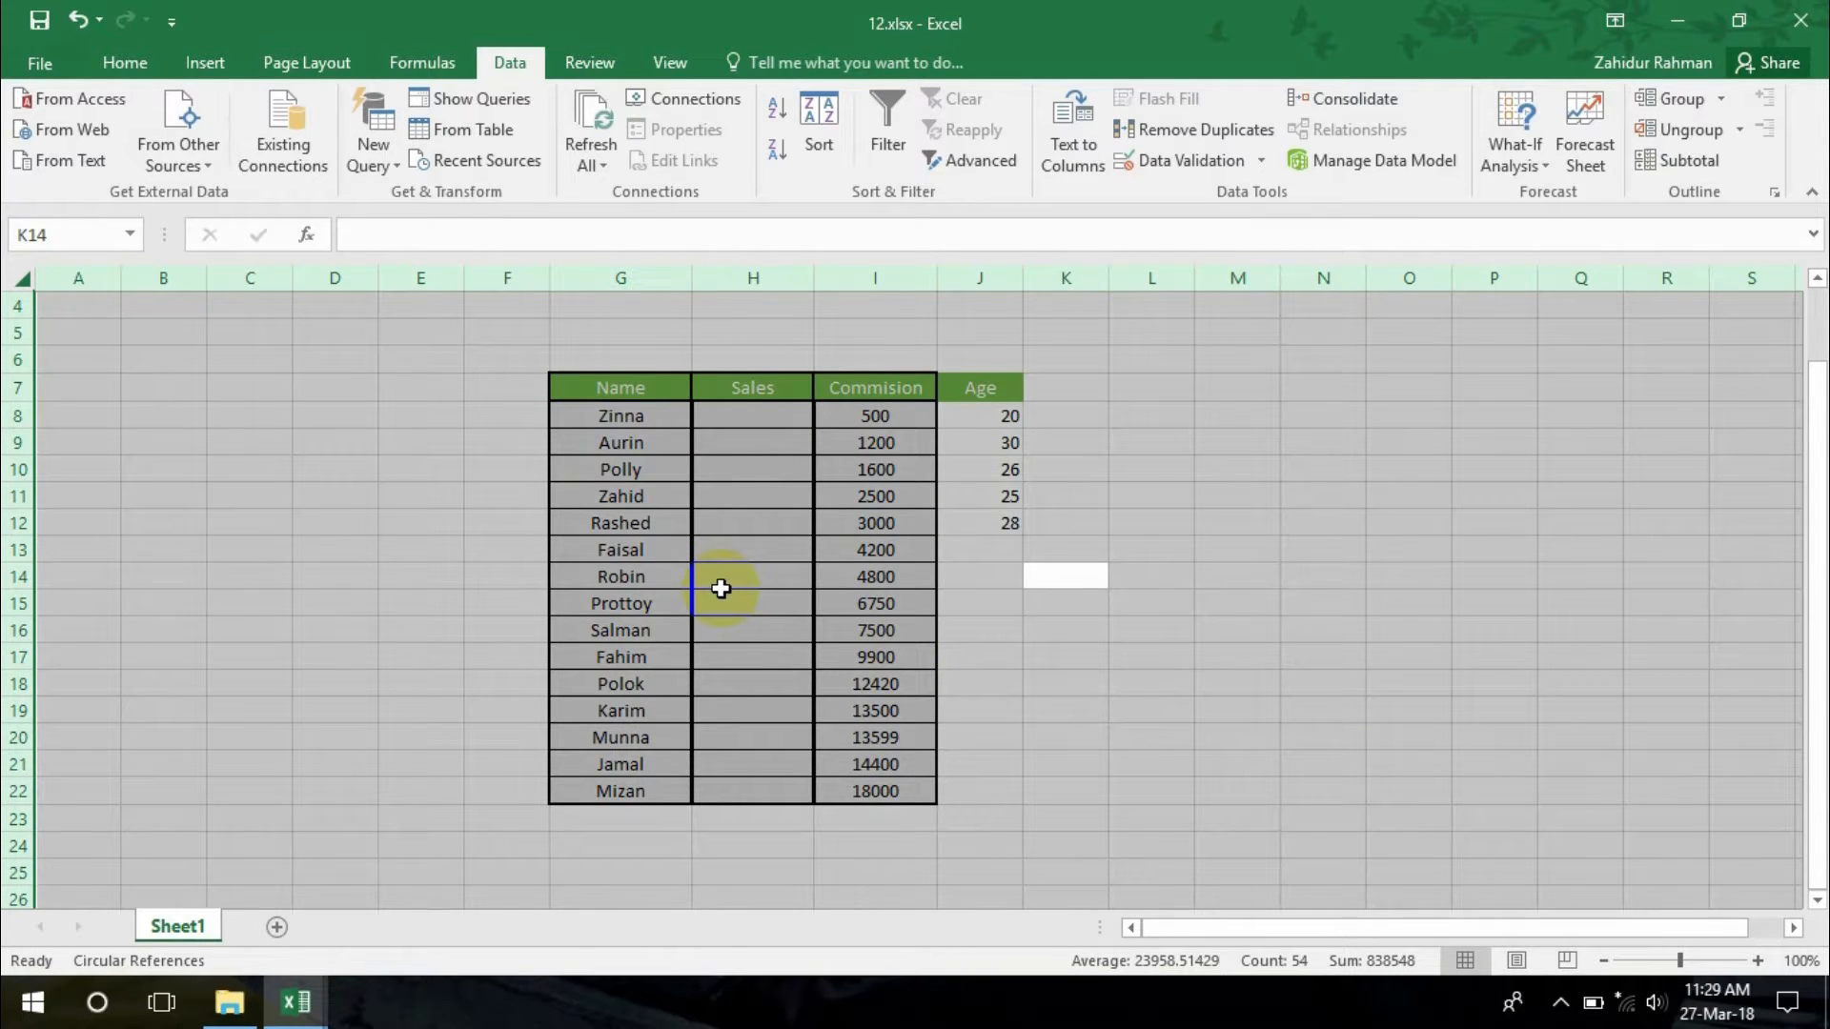
{"action": "left_click", "coordinate": [1152, 579]}
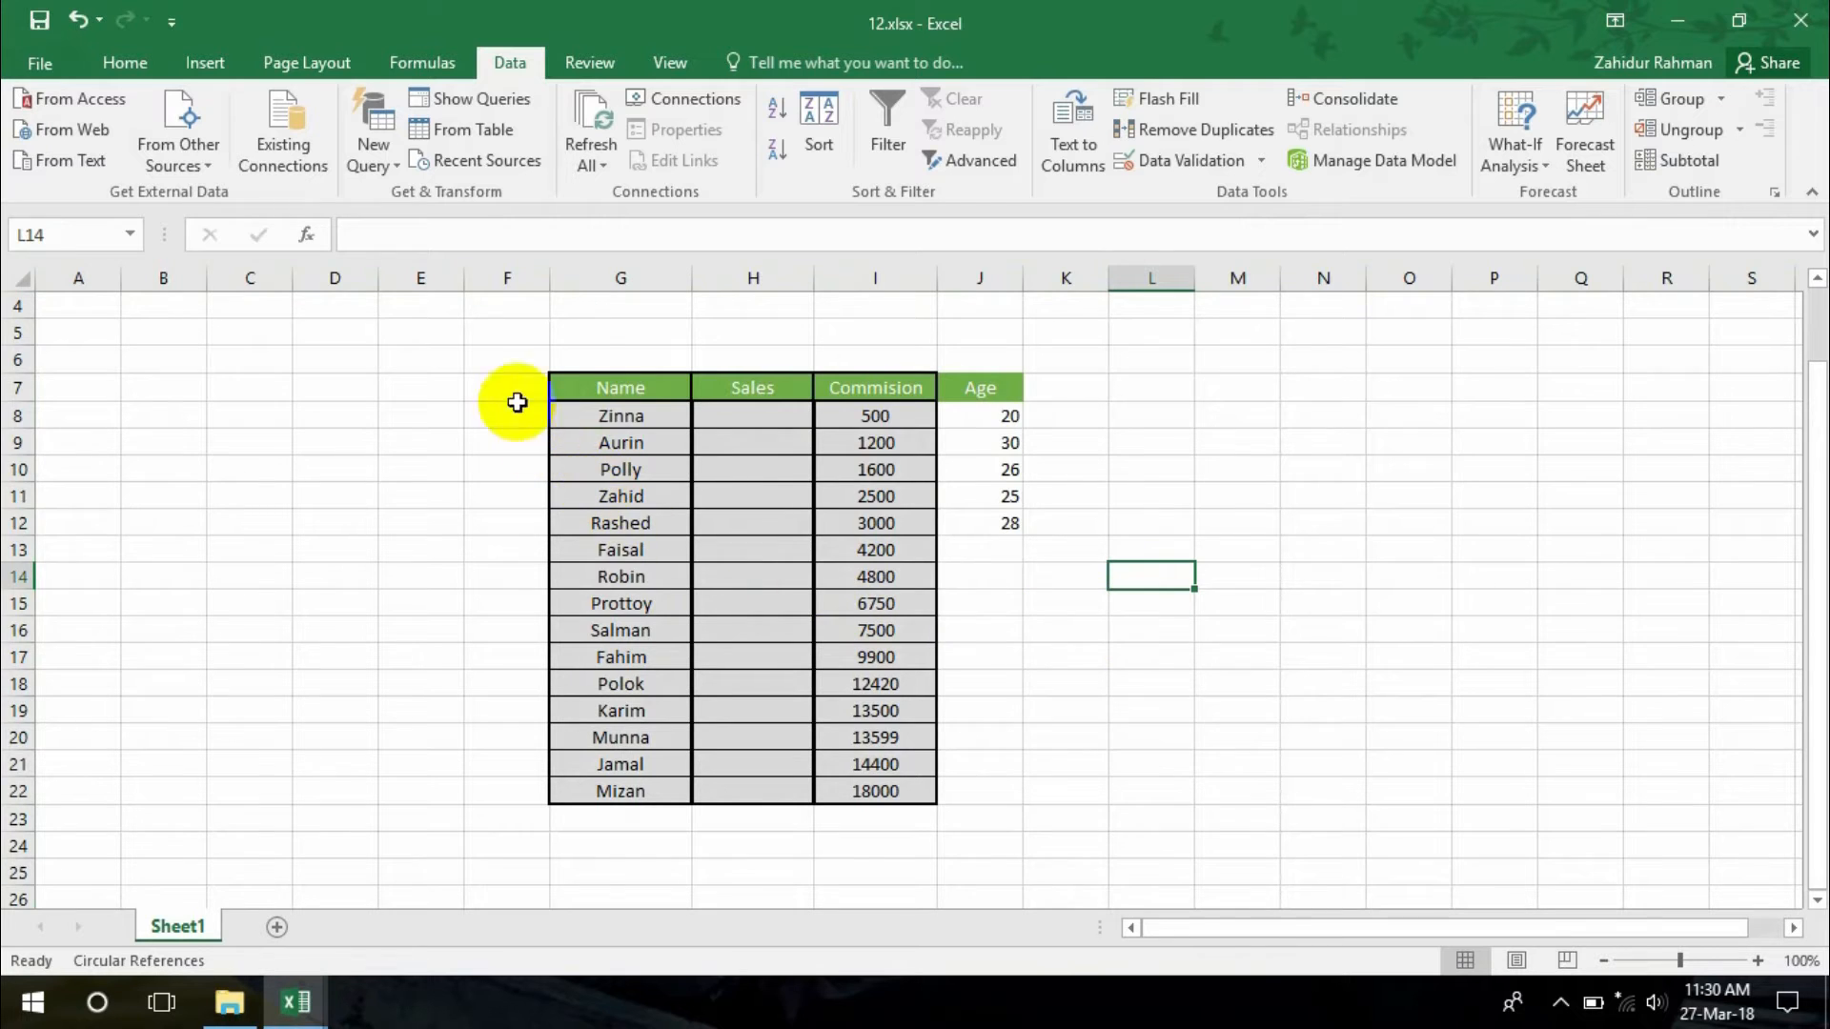
{"action": "left_click_drag", "start_coordinate": [597, 386], "coordinate": [977, 815]}
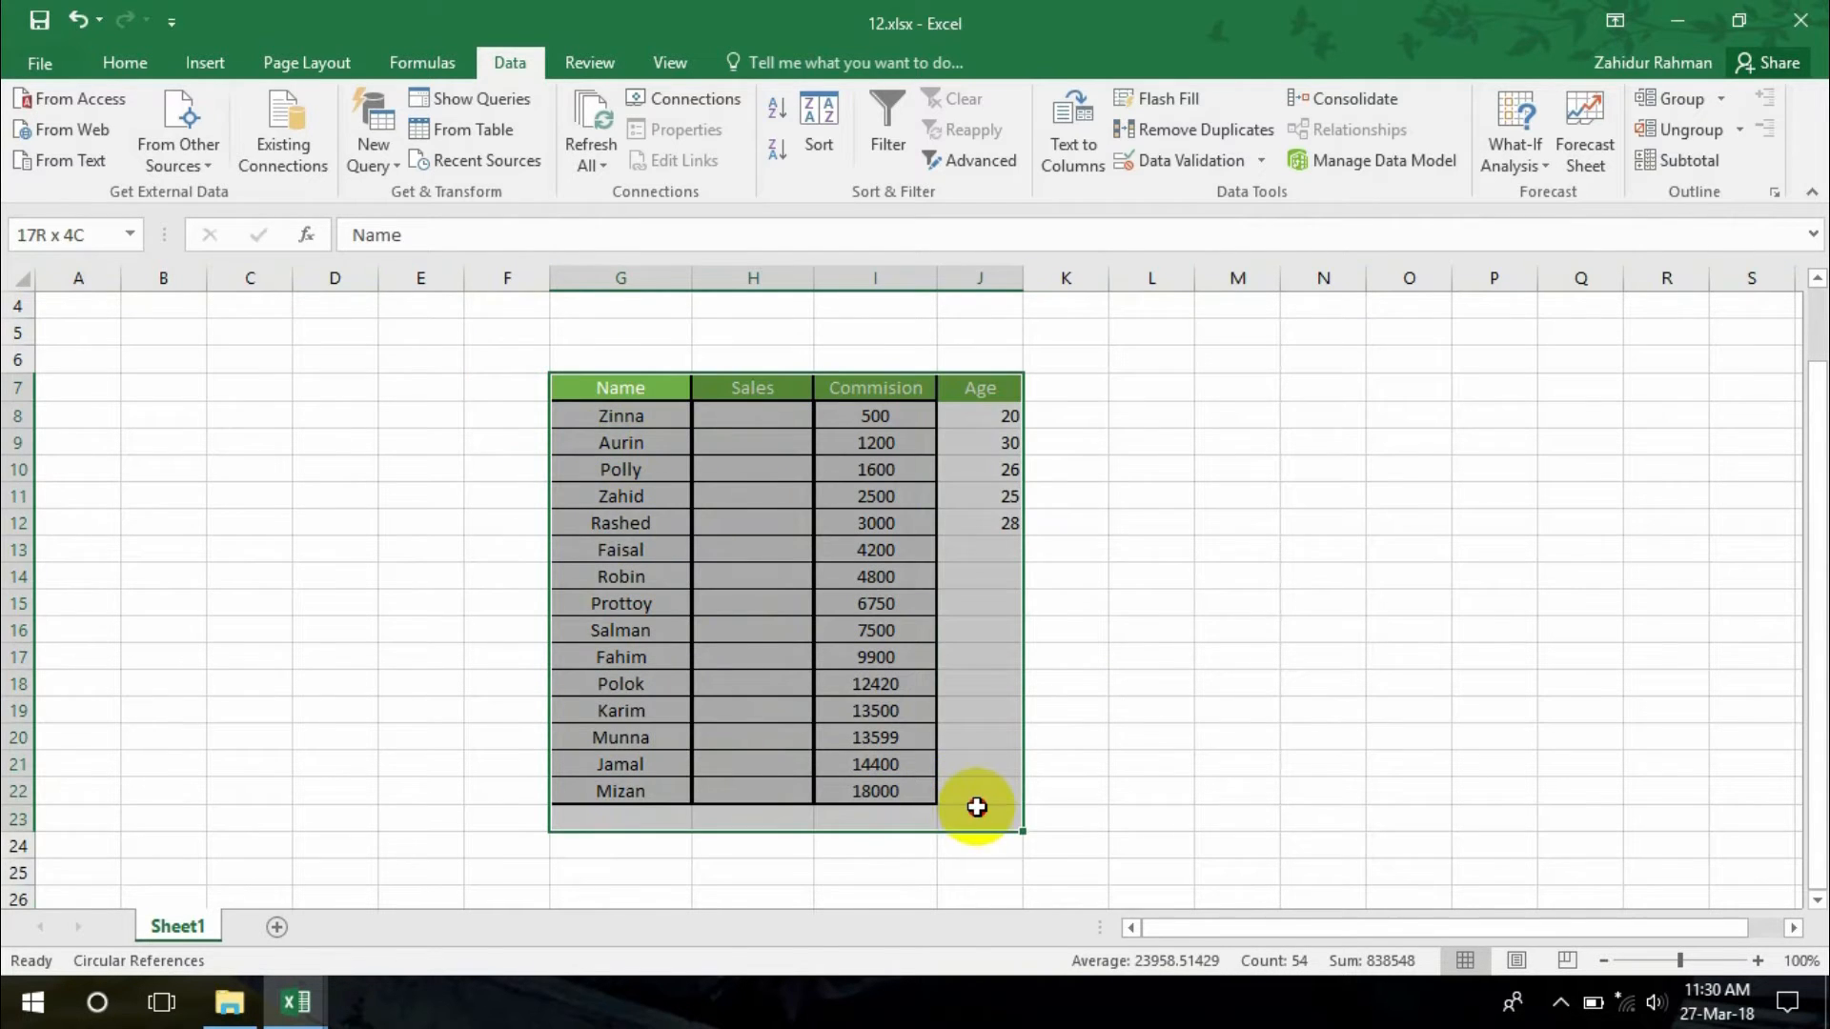
{"action": "left_click", "coordinate": [124, 62]}
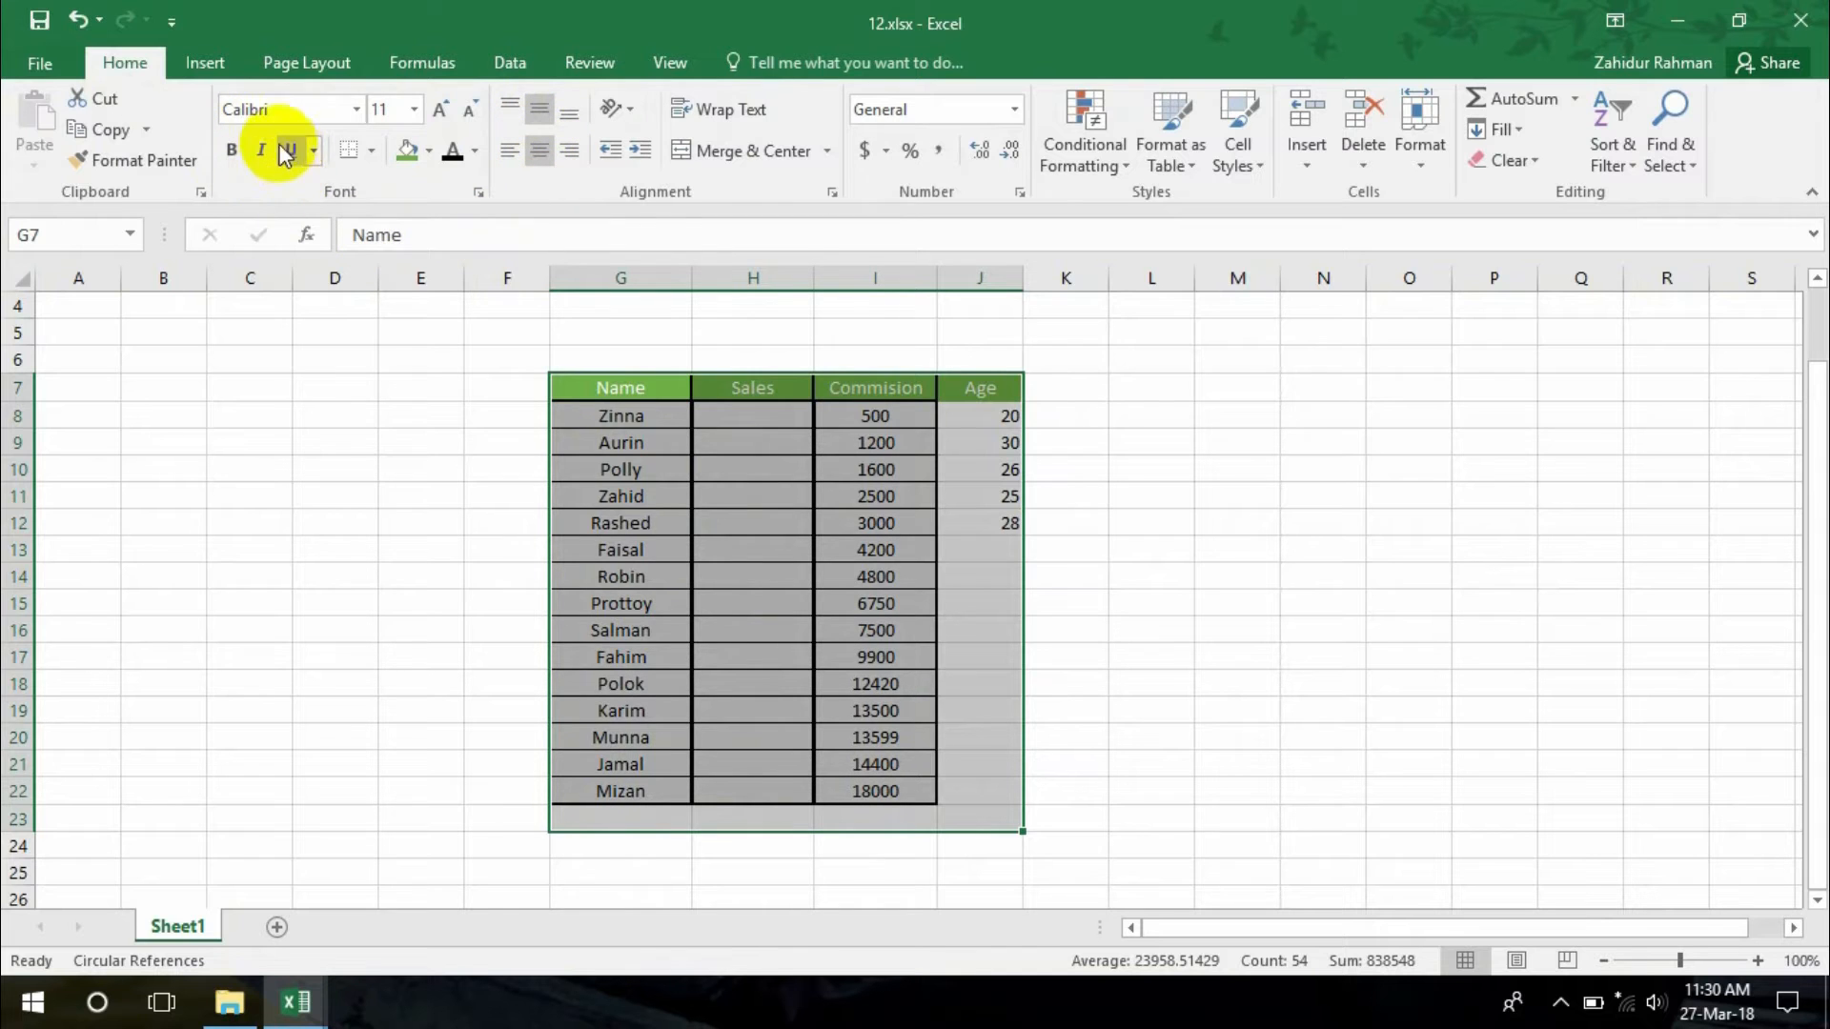
{"action": "left_click", "coordinate": [1072, 357]}
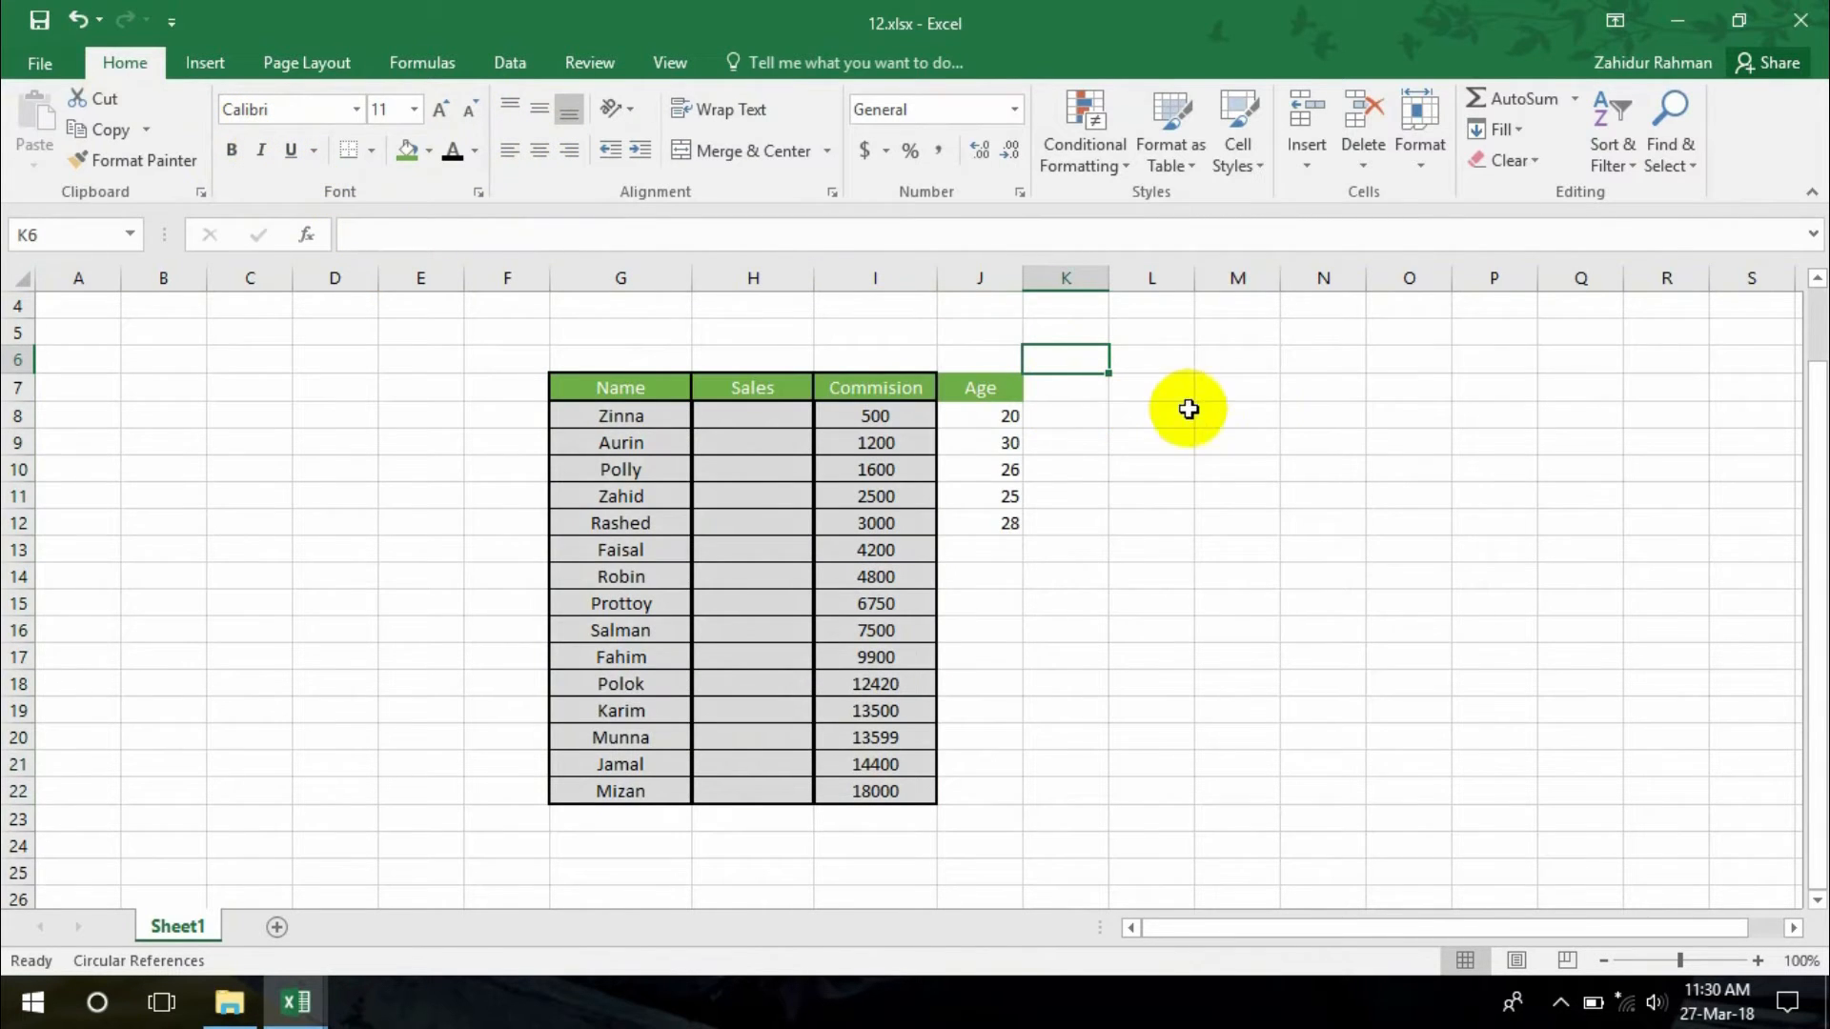
{"action": "key", "text": "ctrl+a"}
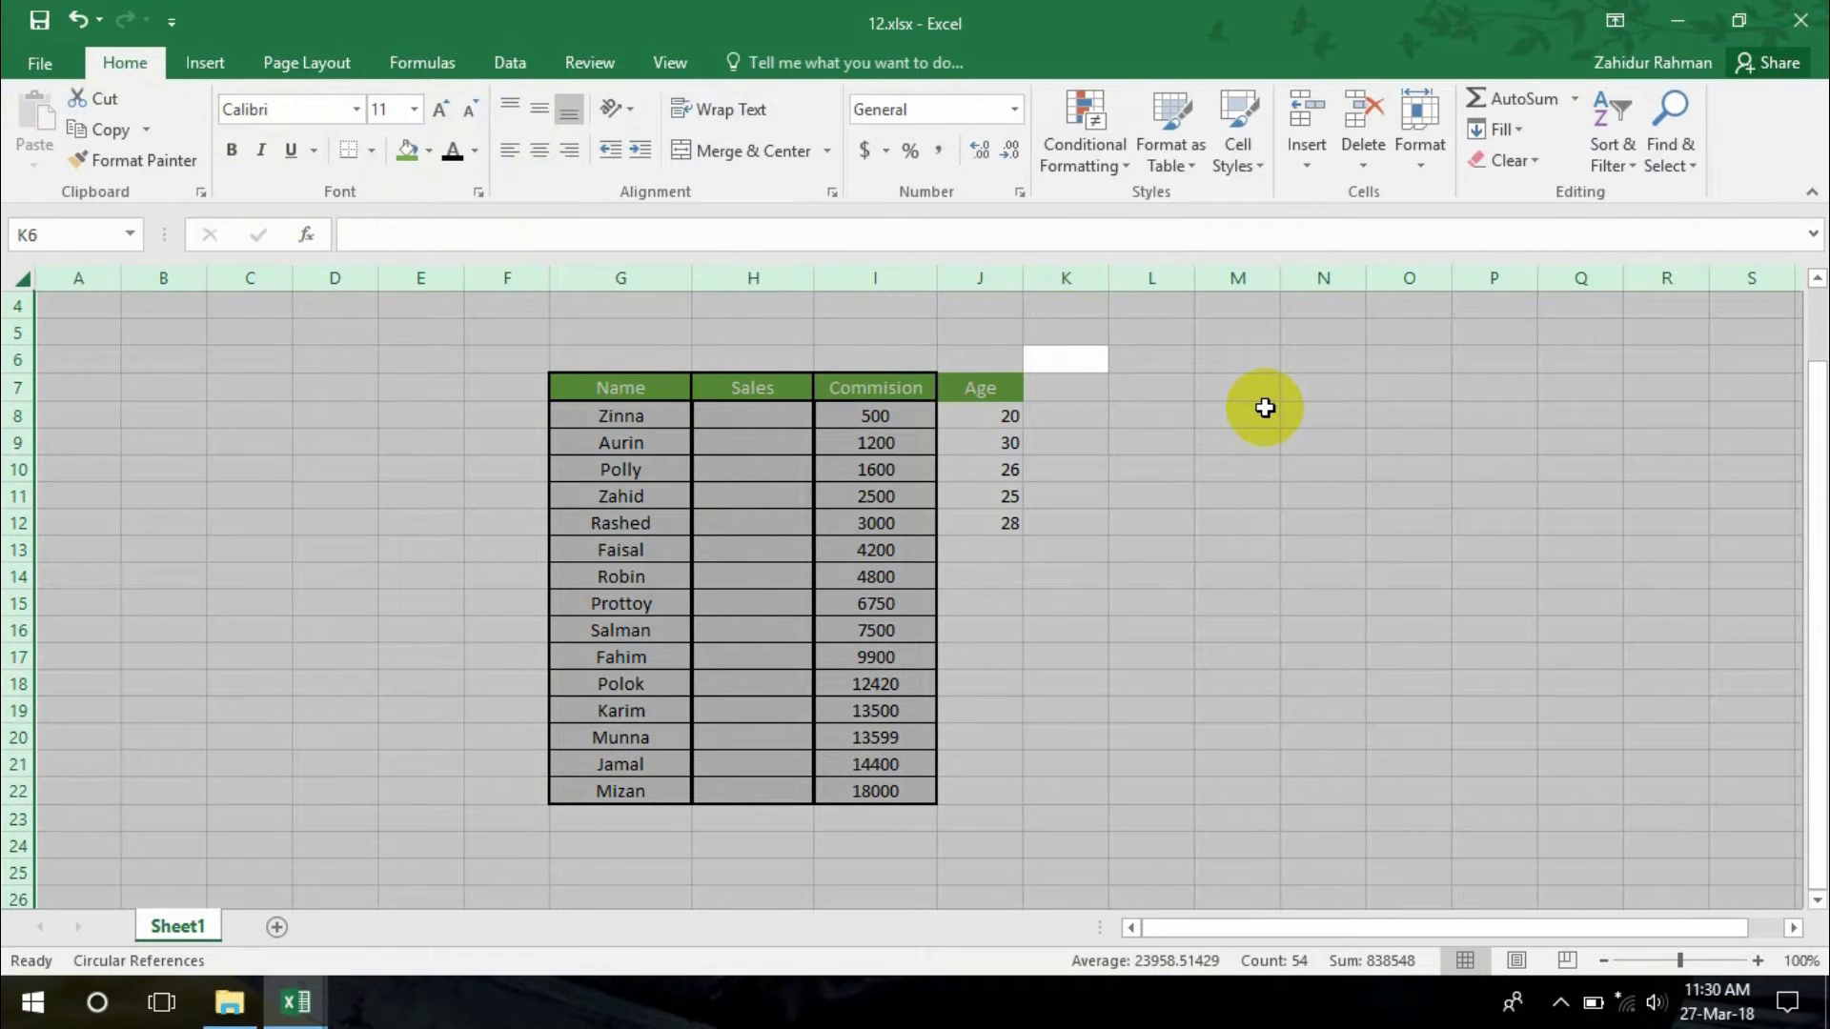
{"action": "left_click", "coordinate": [1182, 444]}
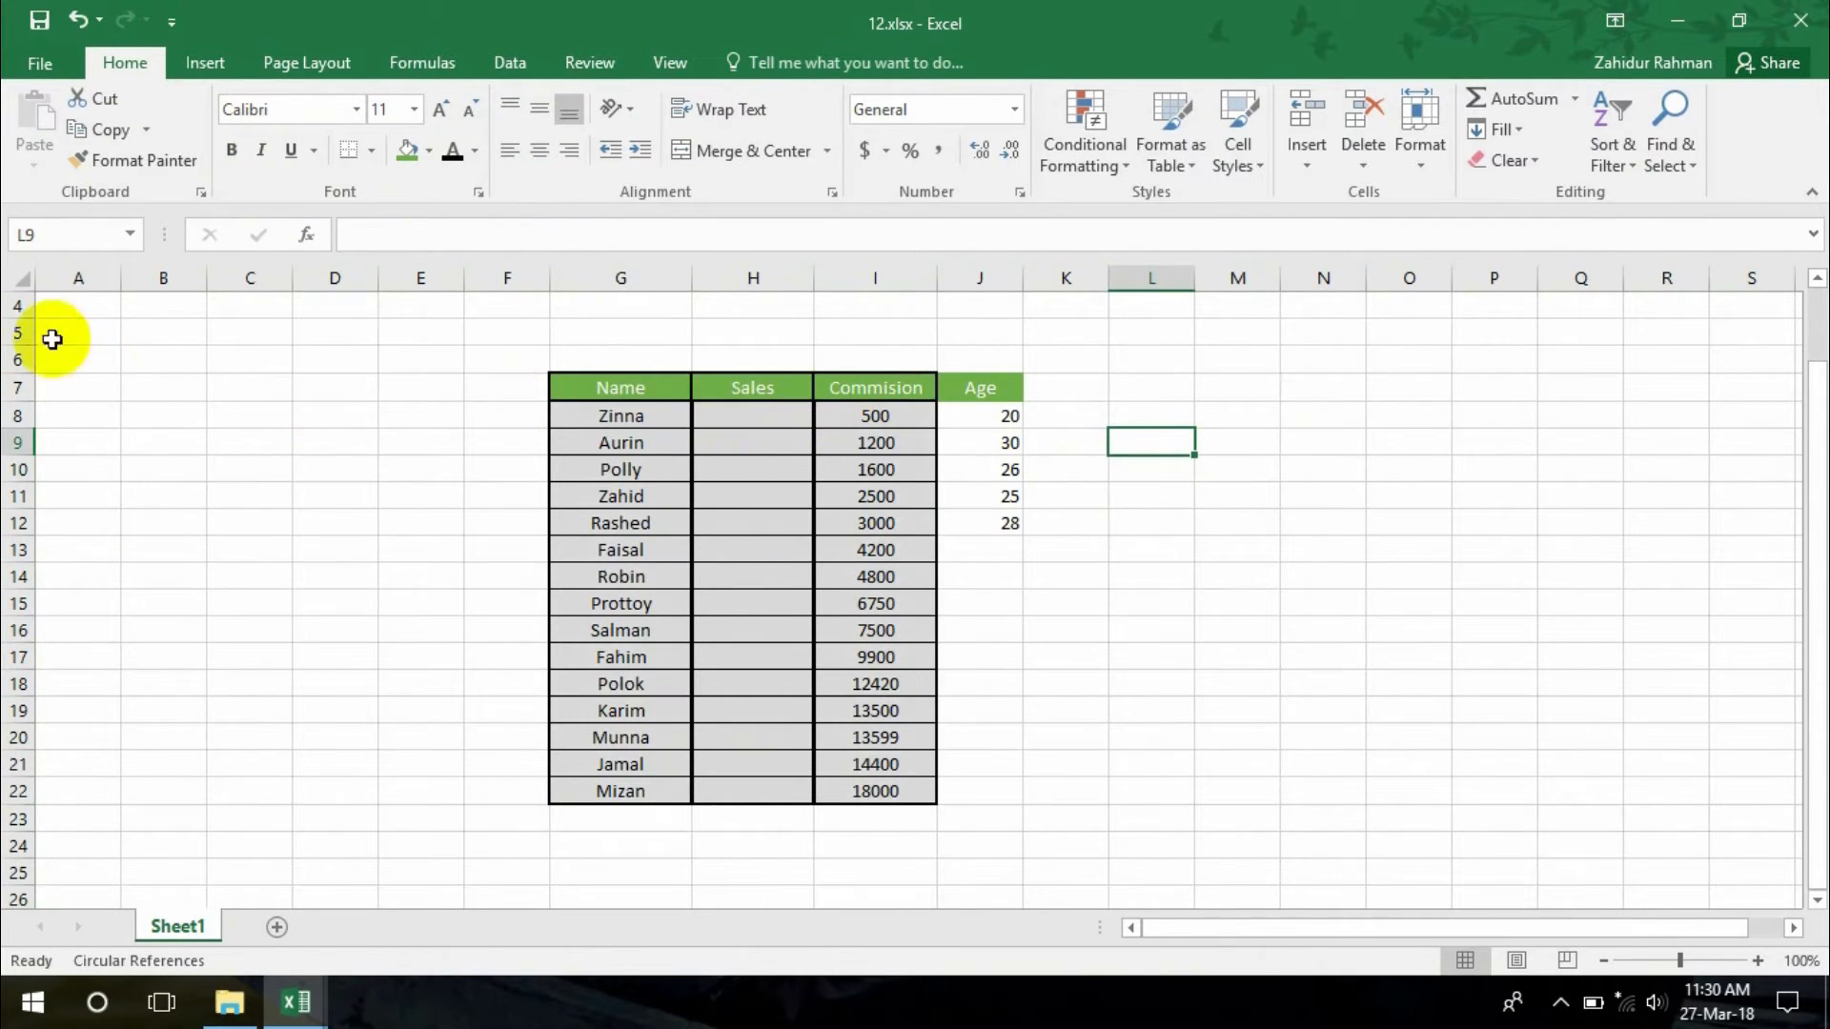
Select all cells of the sheet several times, returning to an empty cell beside the table each time
{"action": "left_click", "coordinate": [22, 277]}
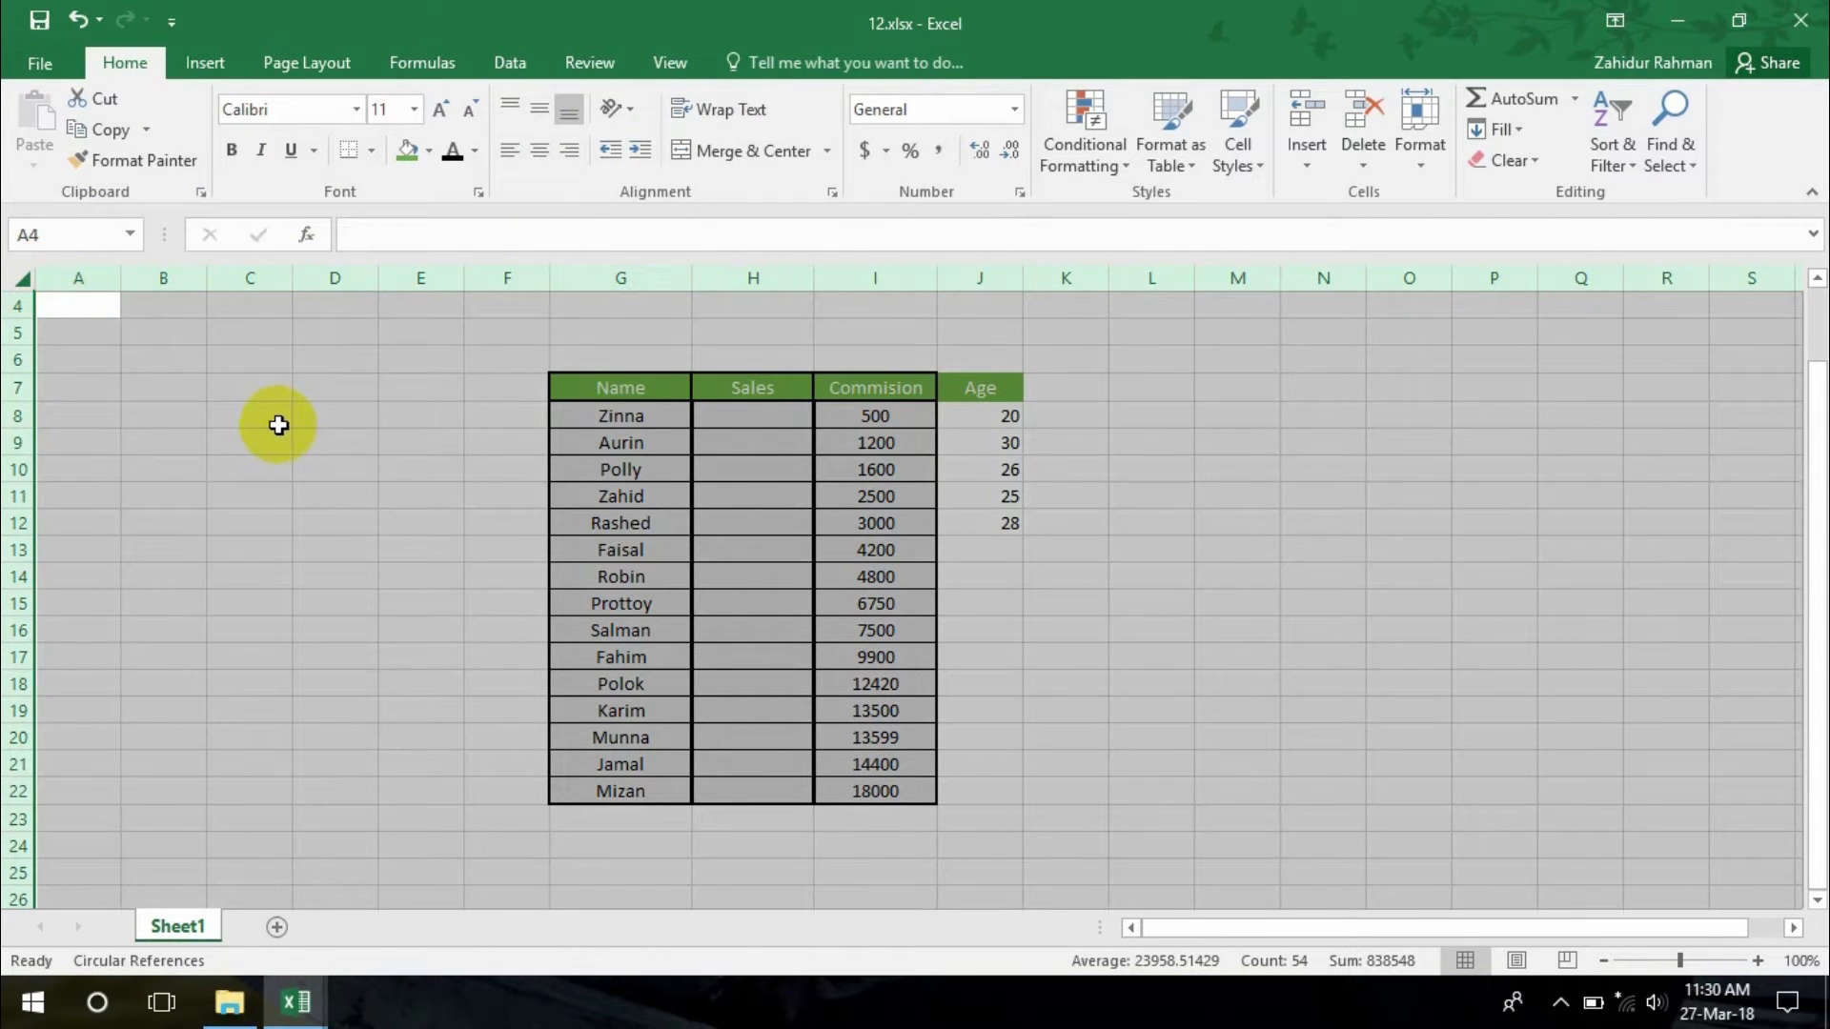
{"action": "left_click", "coordinate": [284, 436]}
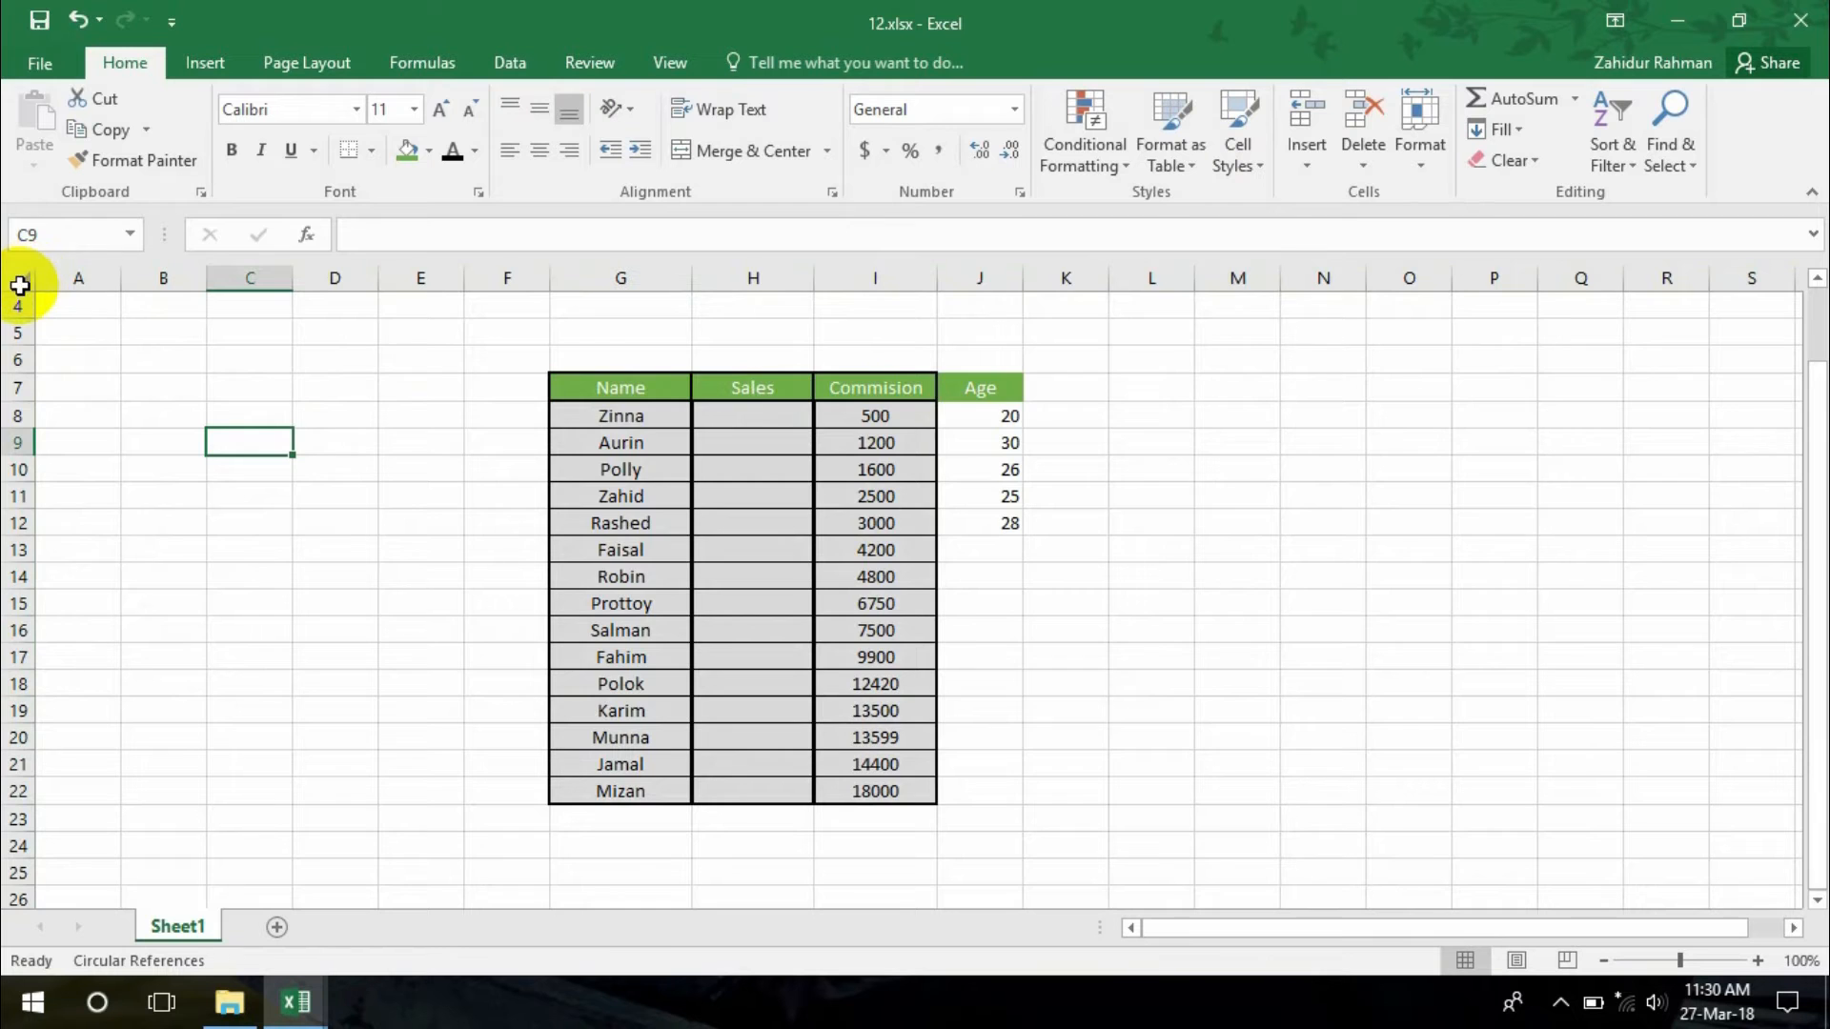
{"action": "left_click", "coordinate": [21, 279]}
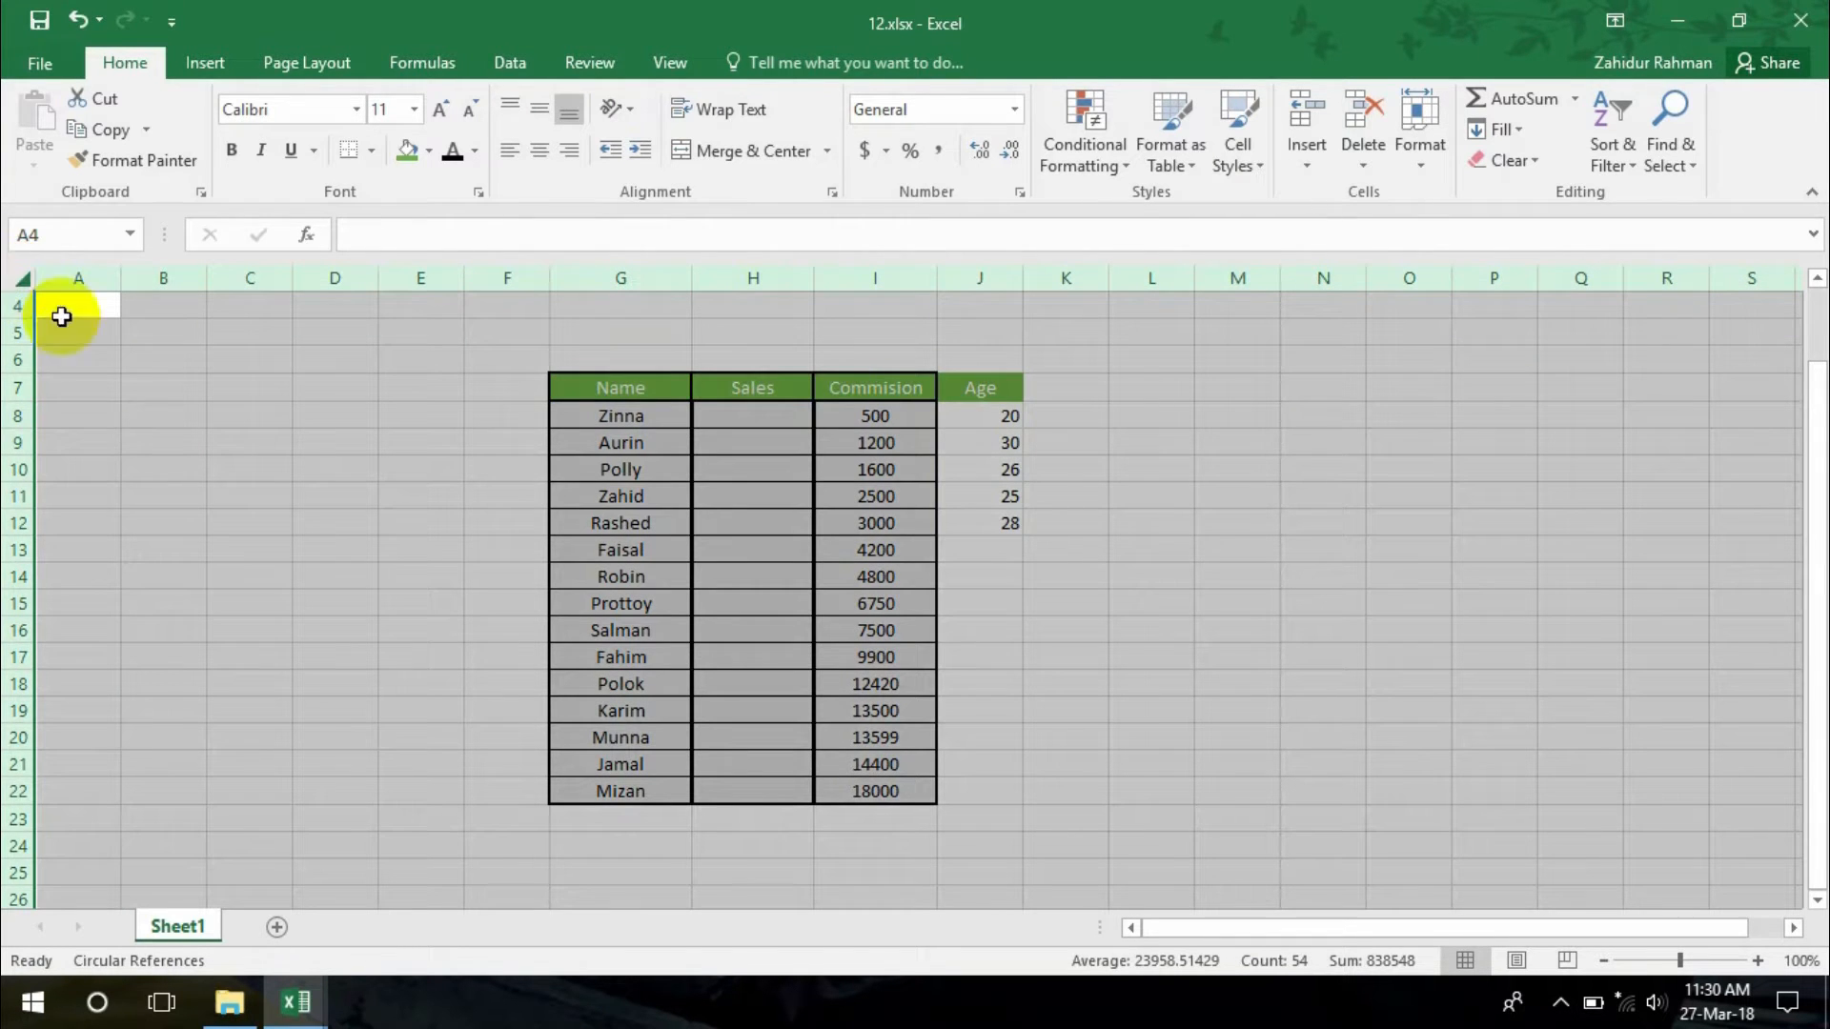
{"action": "left_click_drag", "start_coordinate": [150, 428], "coordinate": [168, 438]}
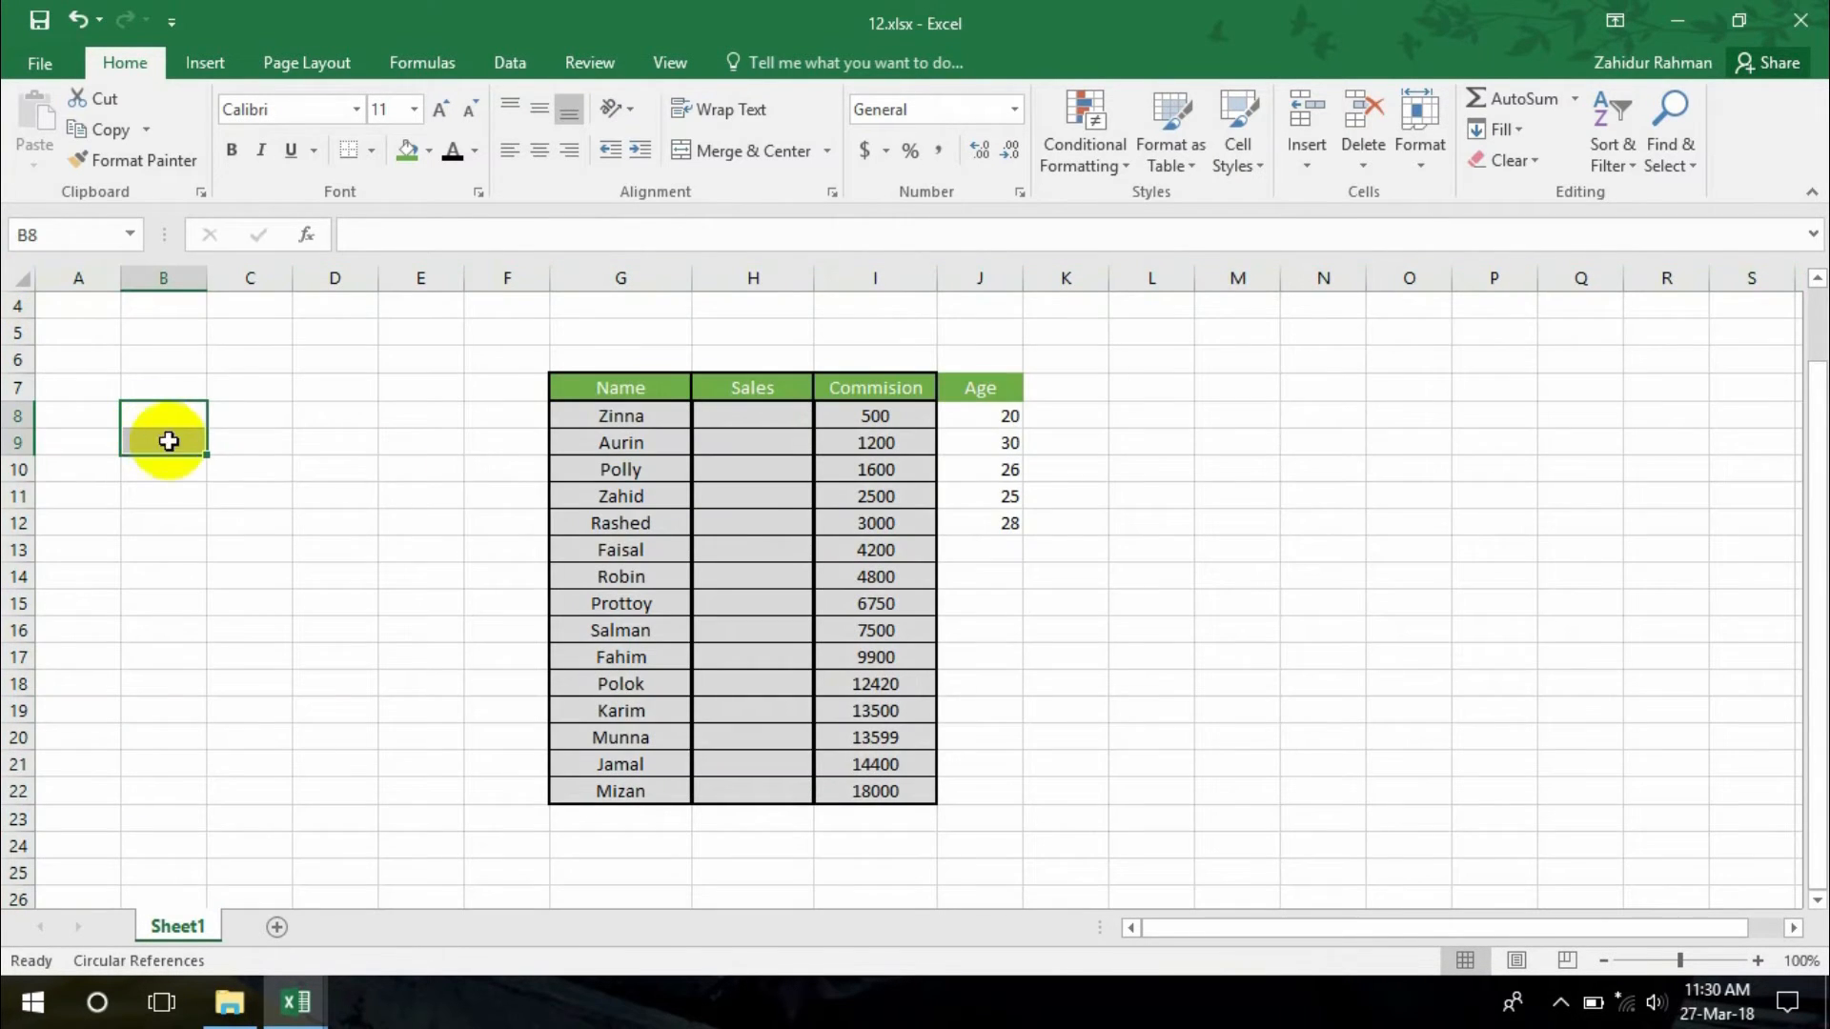
{"action": "left_click", "coordinate": [20, 272]}
{"action": "left_click", "coordinate": [303, 440]}
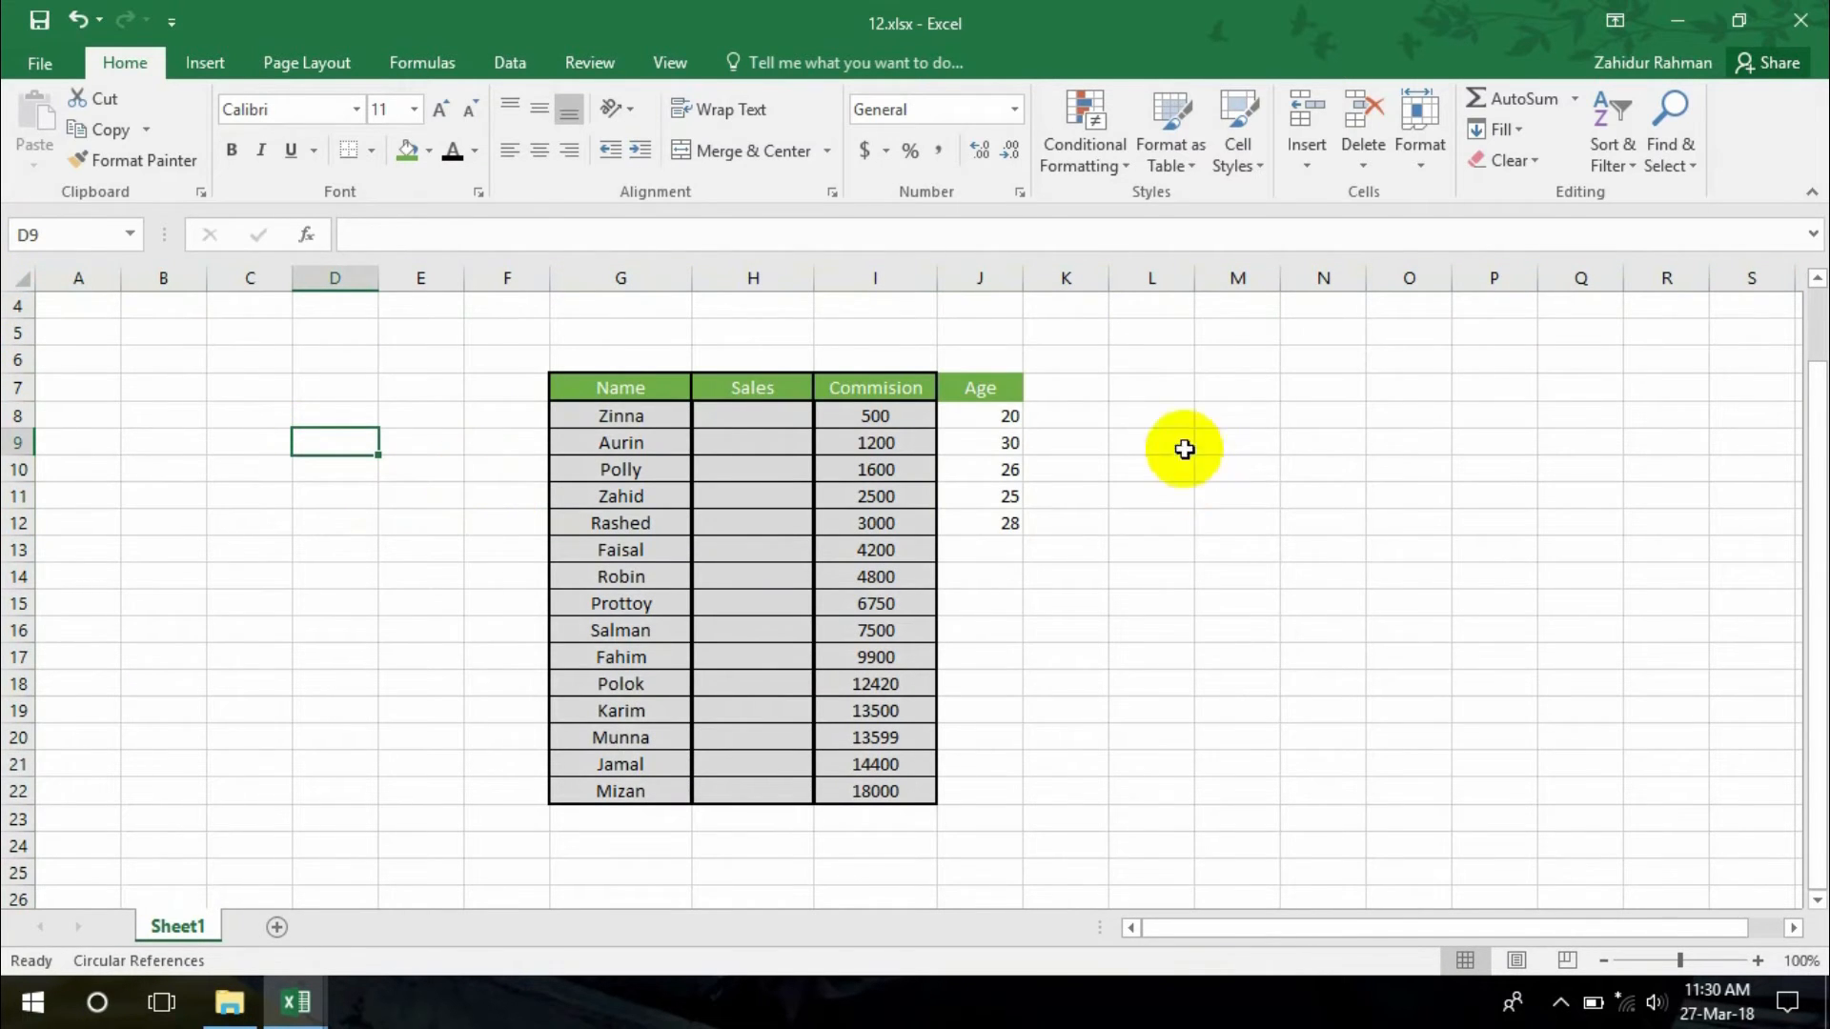
Try to copy the whole of column H and paste it at cell M7
{"action": "left_click", "coordinate": [794, 387]}
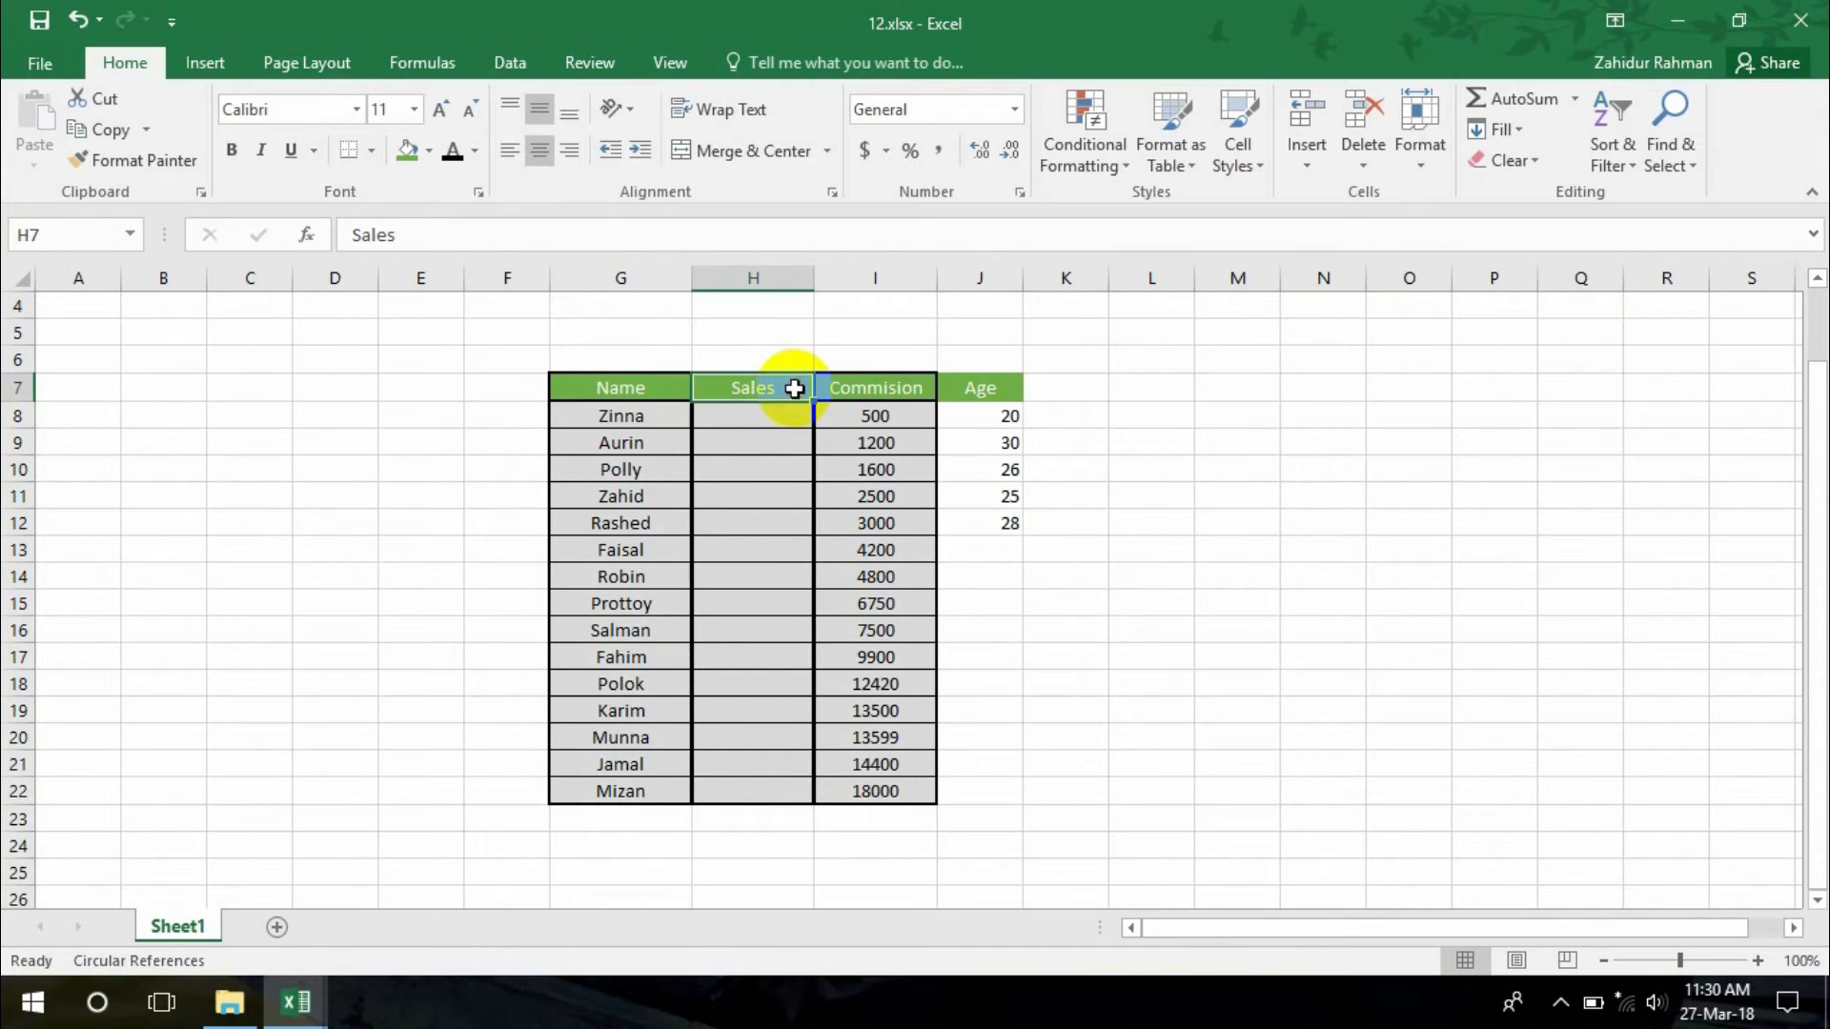
{"action": "left_click", "coordinate": [768, 275]}
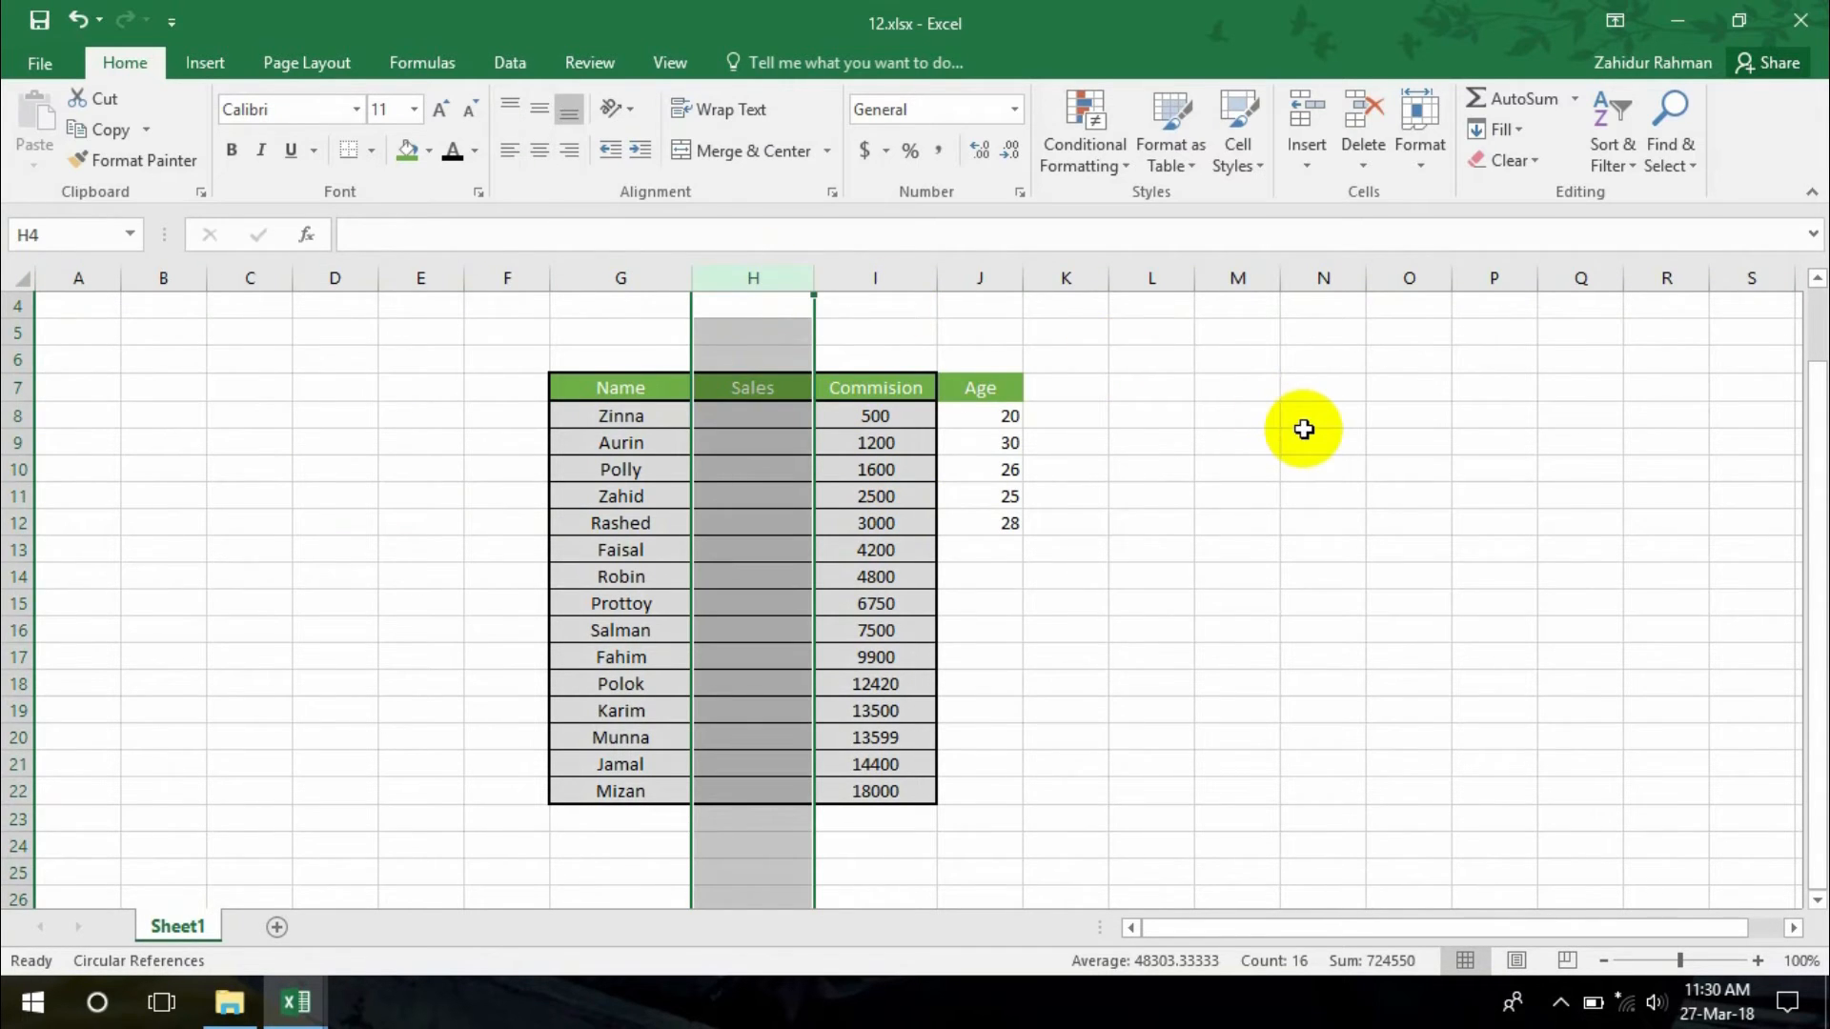
{"action": "key", "text": "ctrl+c"}
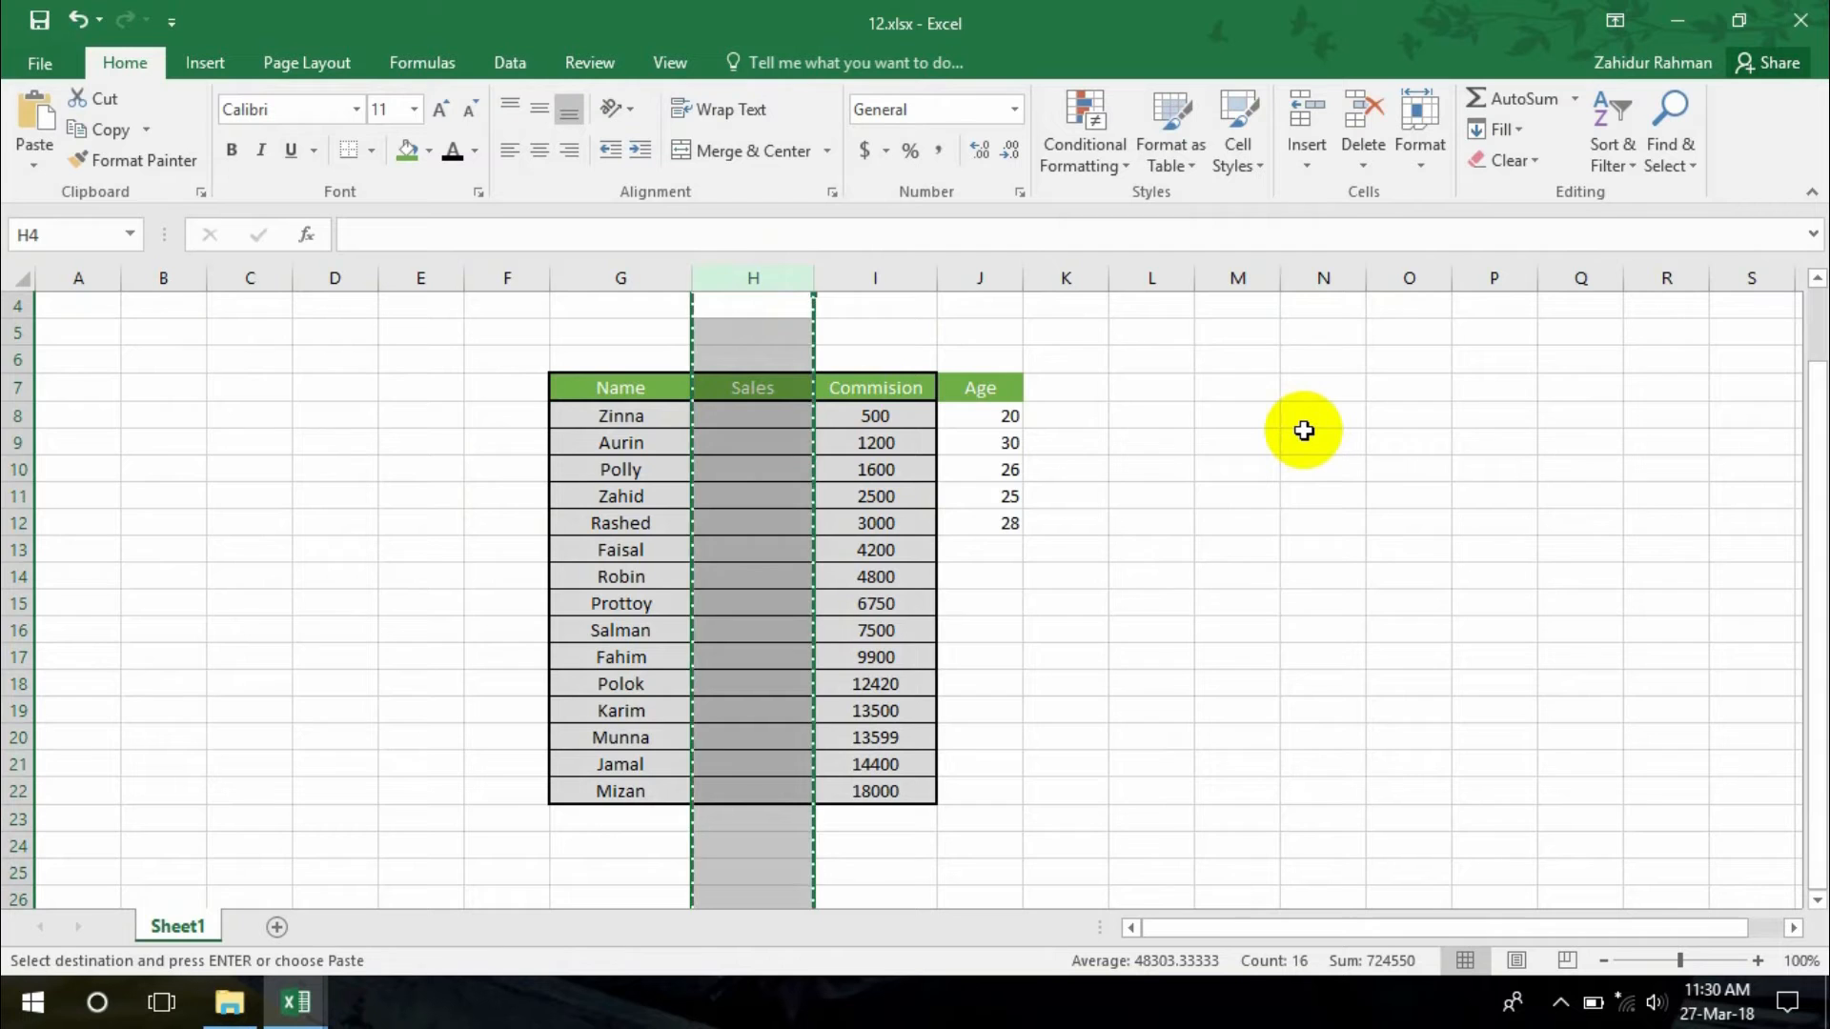
{"action": "left_click", "coordinate": [1244, 305]}
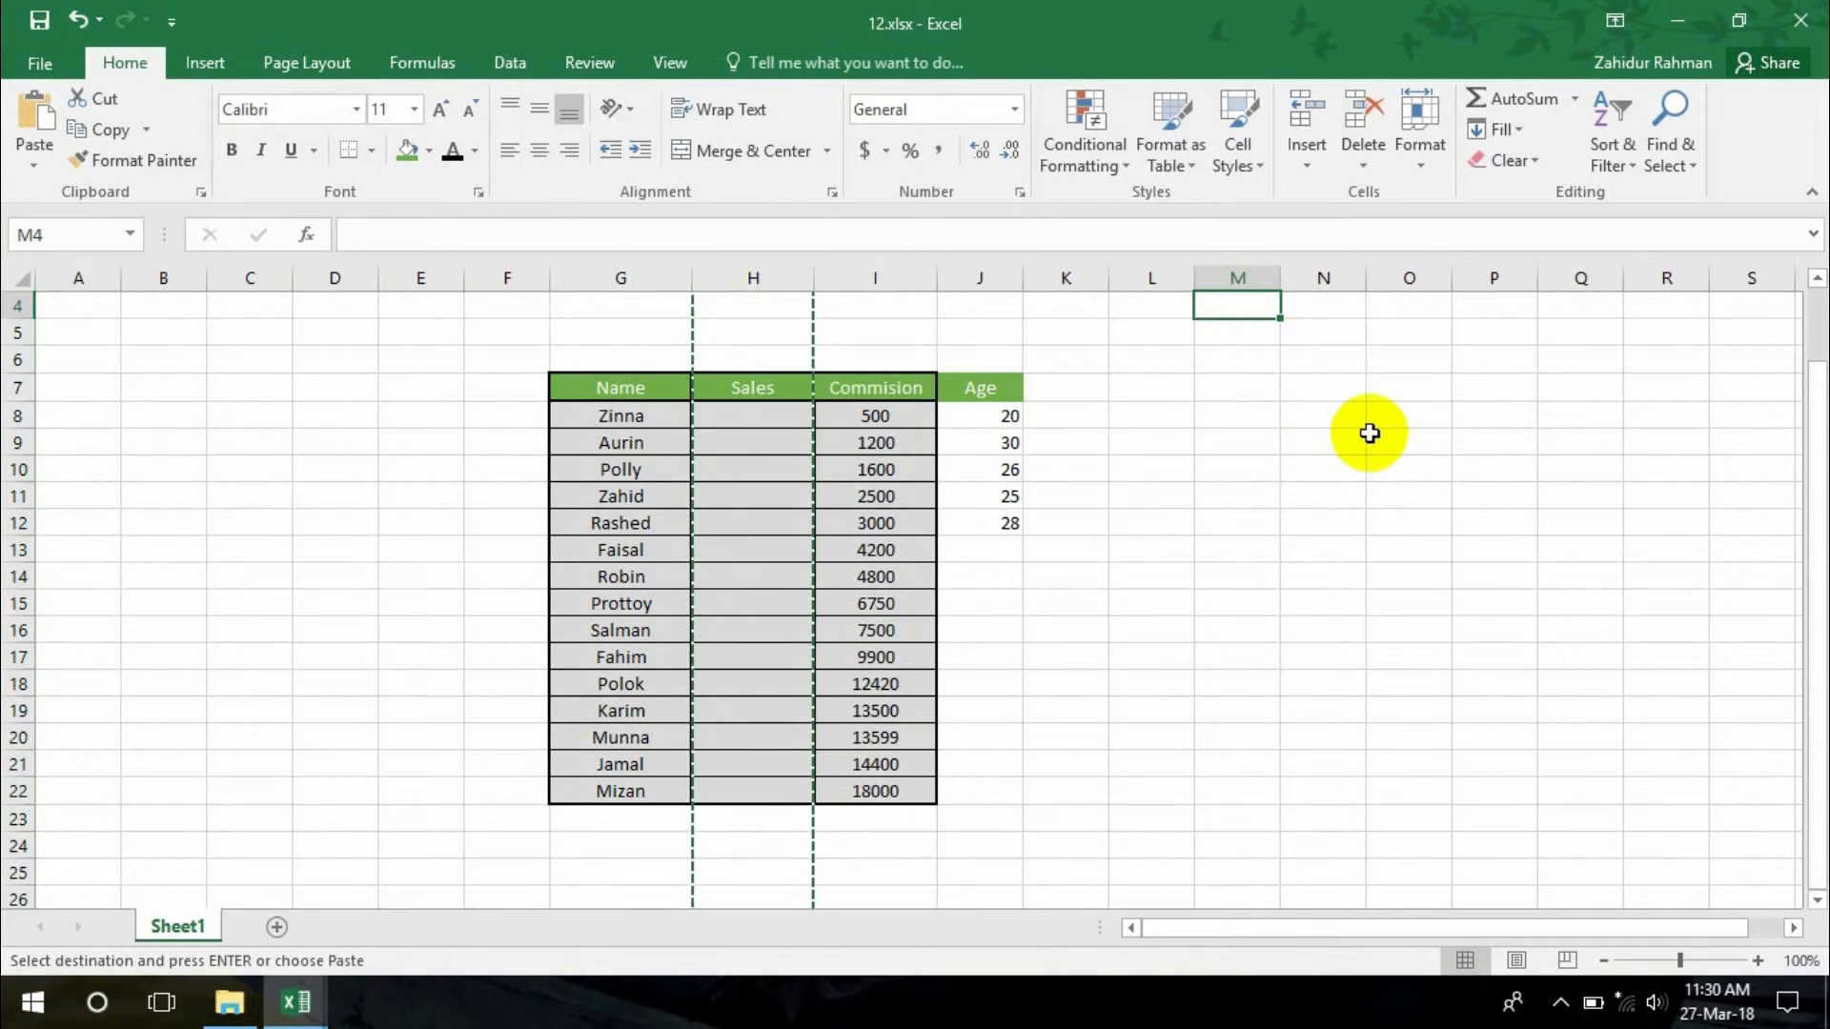
{"action": "left_click", "coordinate": [1230, 398]}
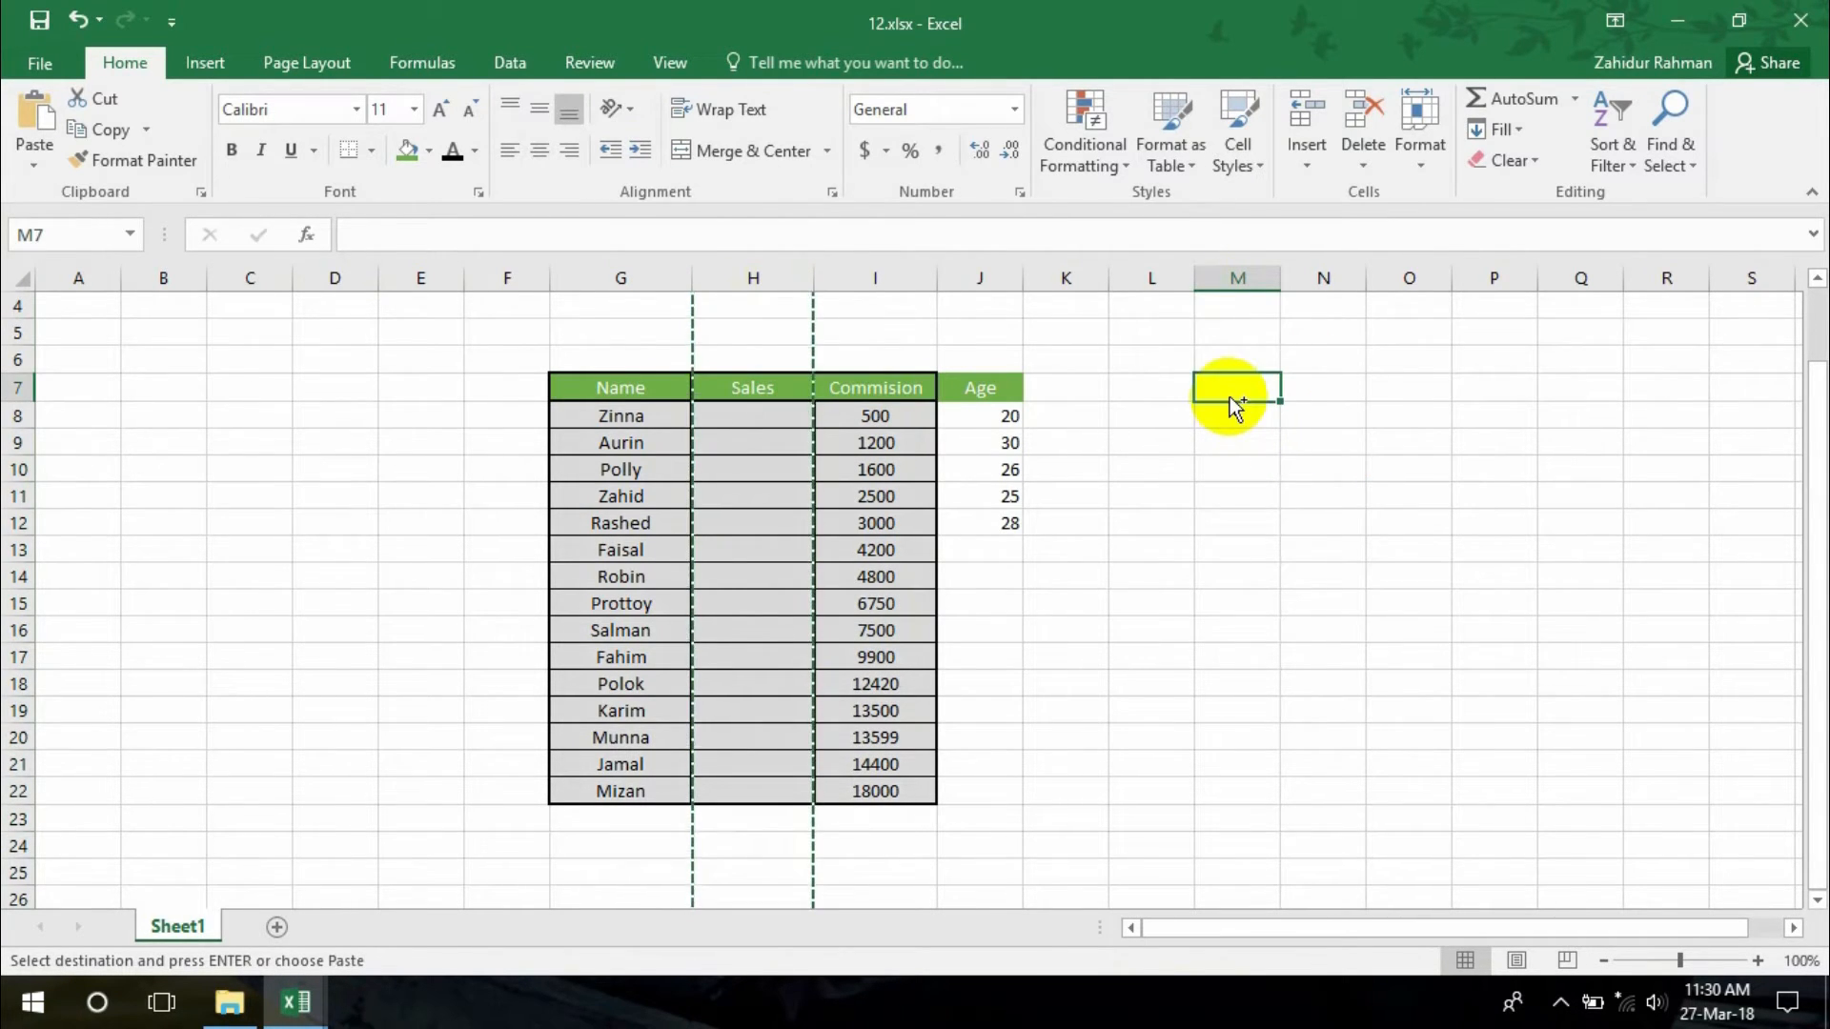
{"action": "key", "text": "ctrl+v"}
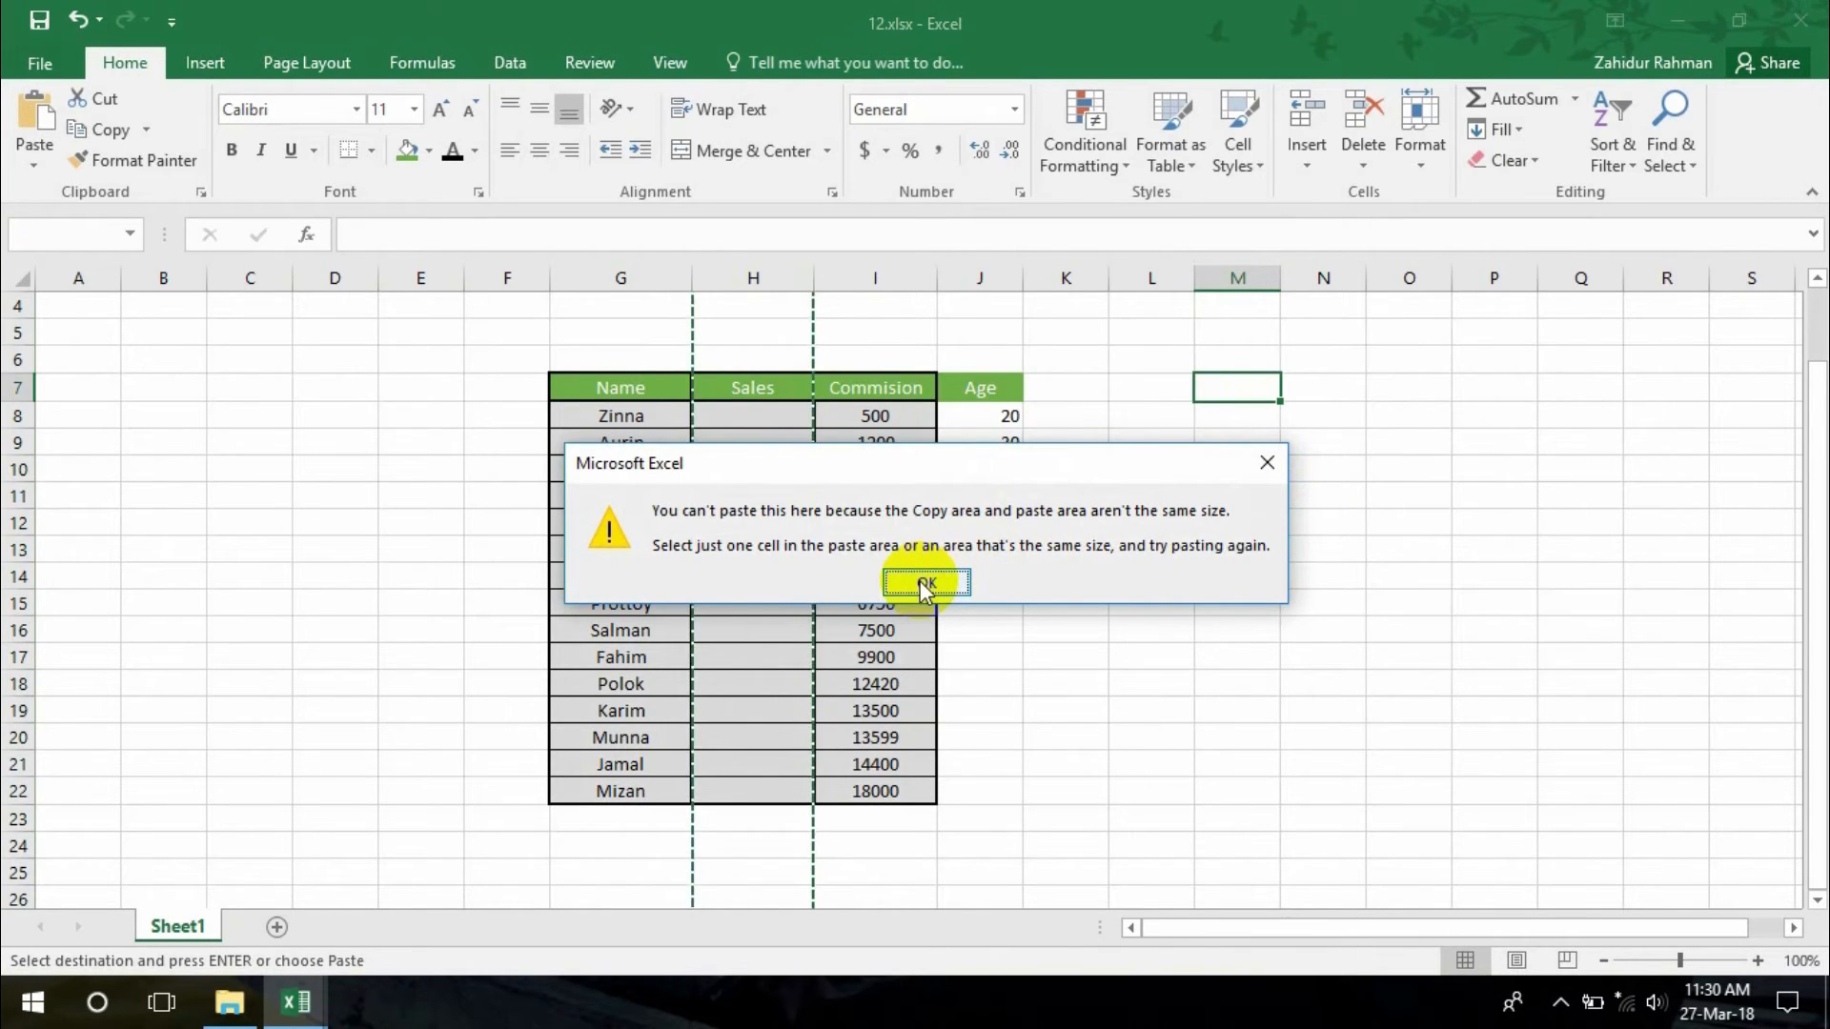
{"action": "left_click", "coordinate": [922, 583]}
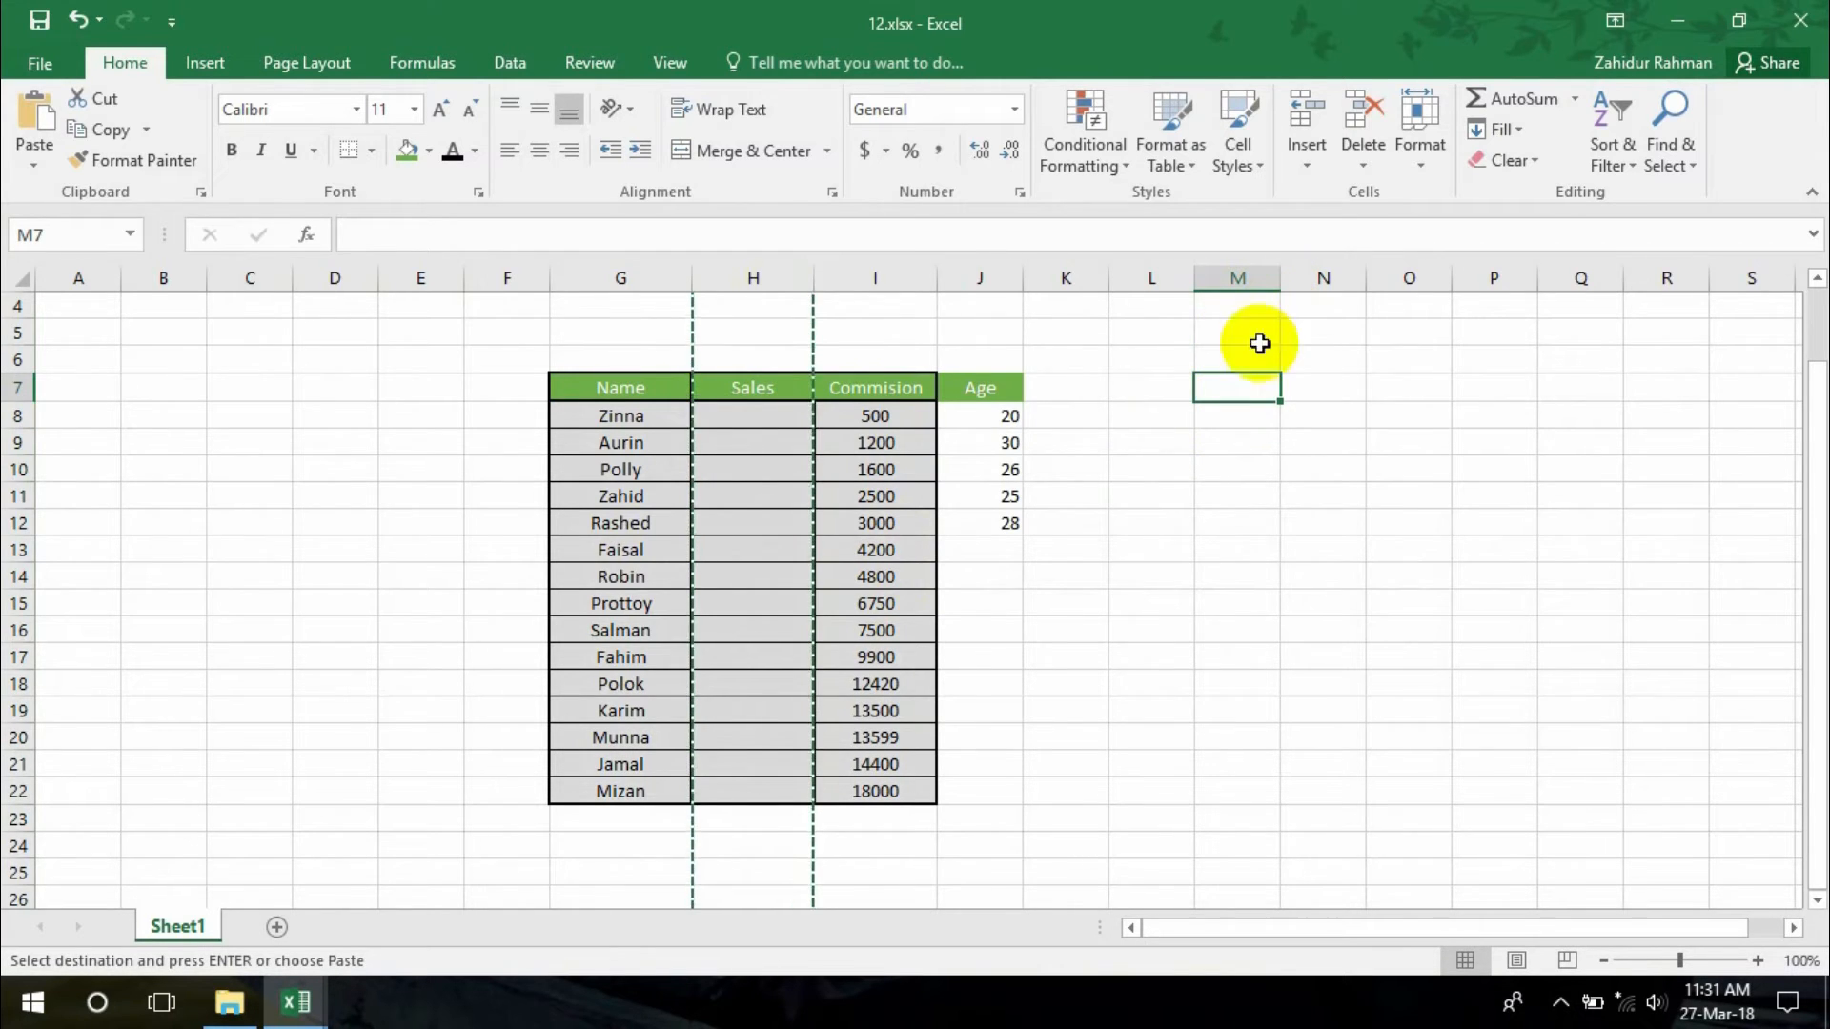
{"action": "left_click", "coordinate": [731, 398]}
{"action": "key", "text": "Escape"}
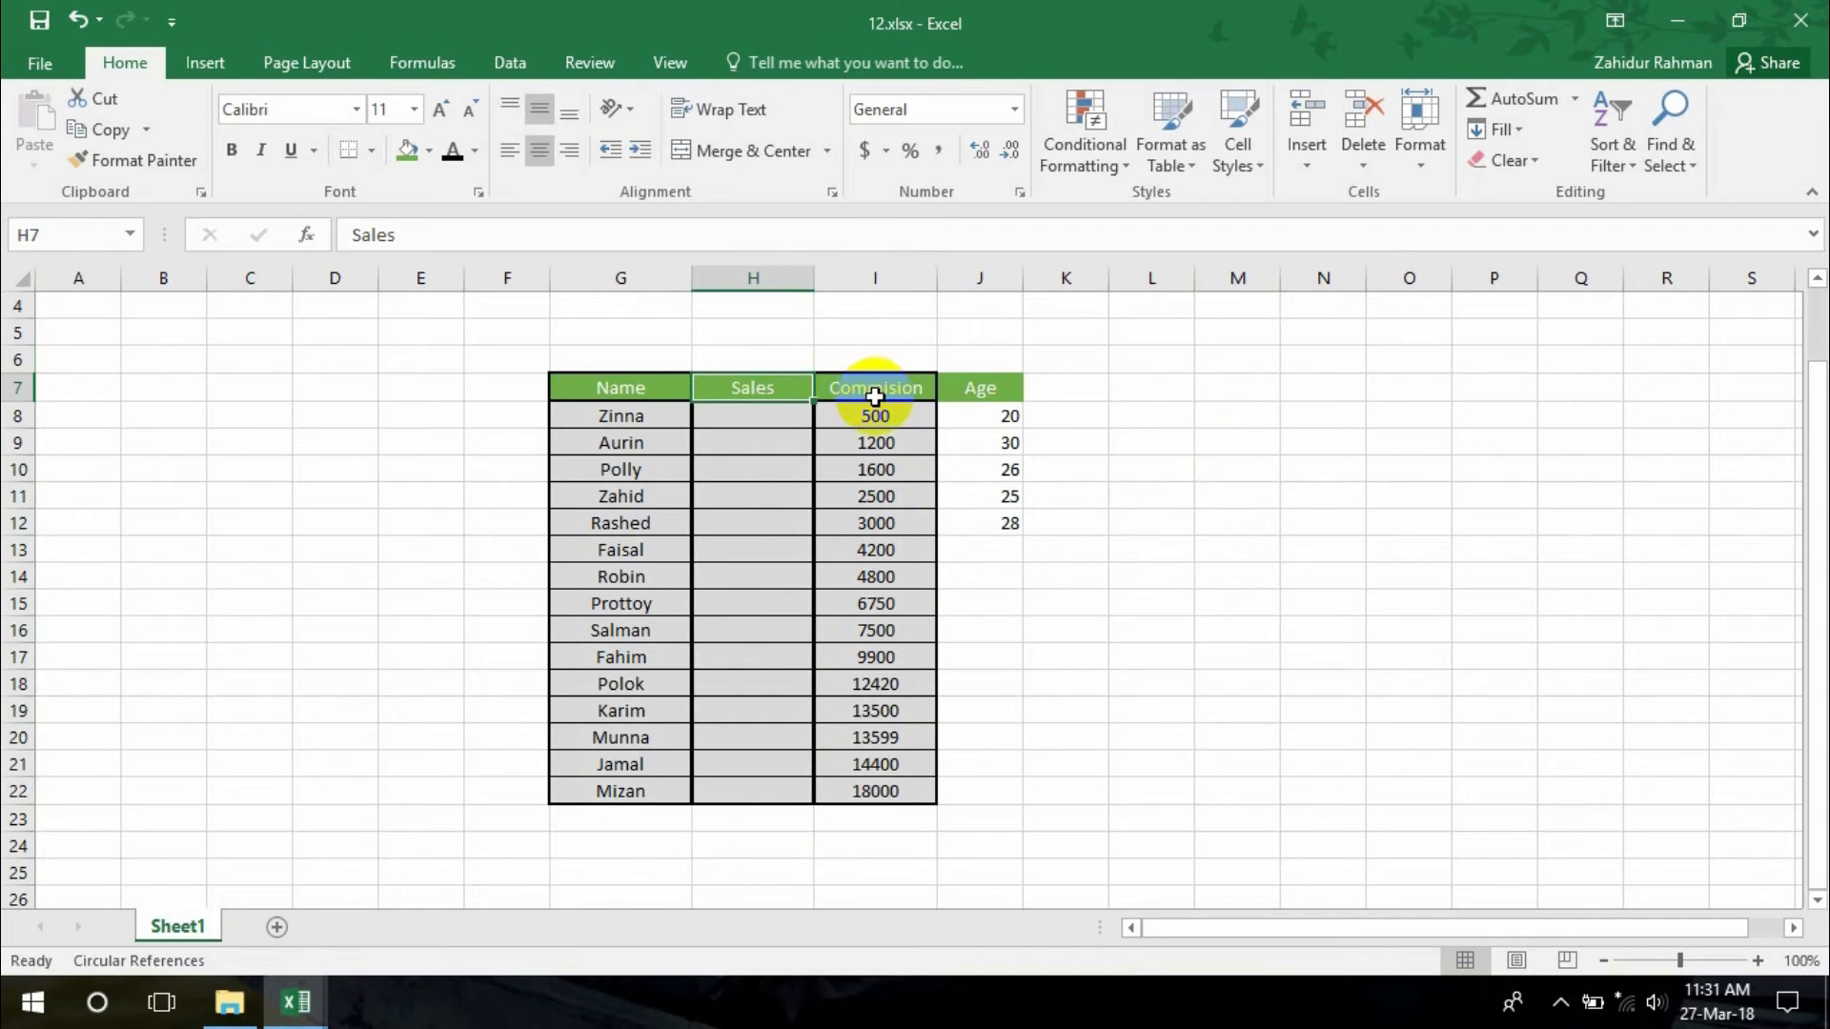
Copy the Sales cells H7:H22 to a block starting at M7 and widen column M
{"action": "left_click_drag", "start_coordinate": [746, 400], "coordinate": [809, 820]}
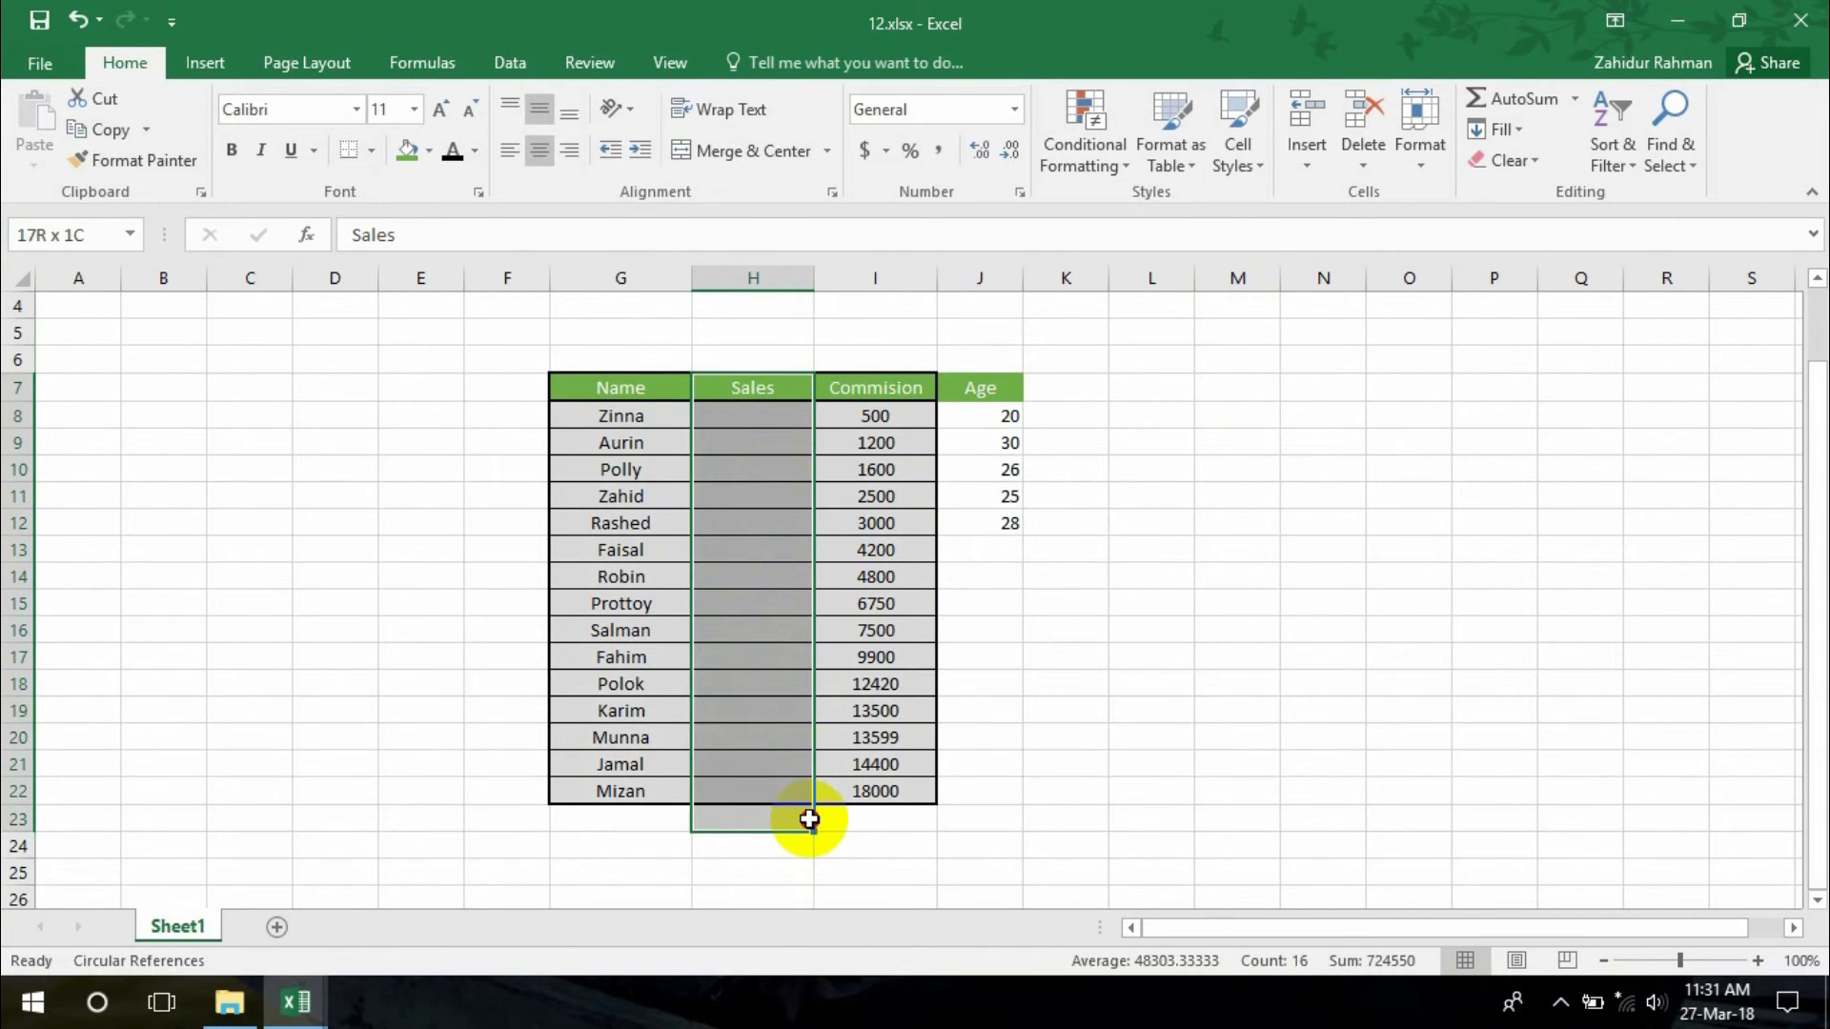
{"action": "key", "text": "ctrl+c"}
{"action": "left_click", "coordinate": [1229, 393]}
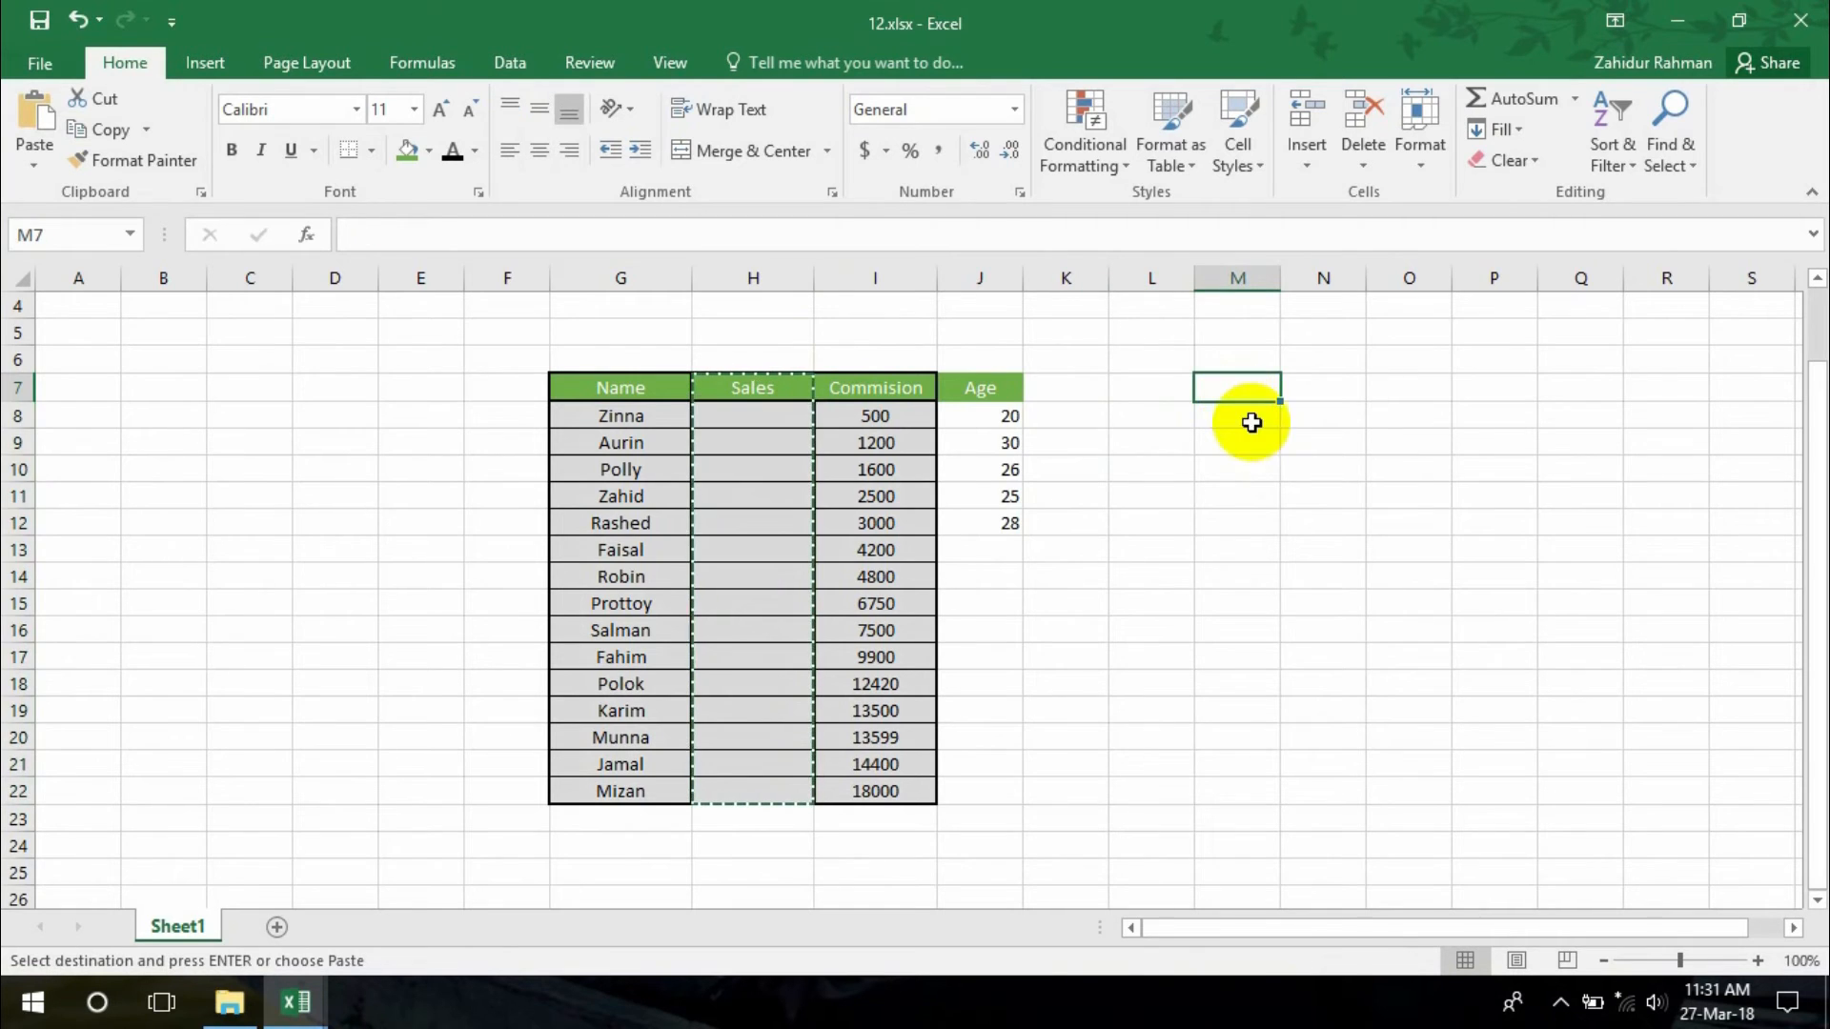
{"action": "key", "text": "ctrl+v"}
{"action": "left_click_drag", "start_coordinate": [1279, 279], "coordinate": [1333, 320]}
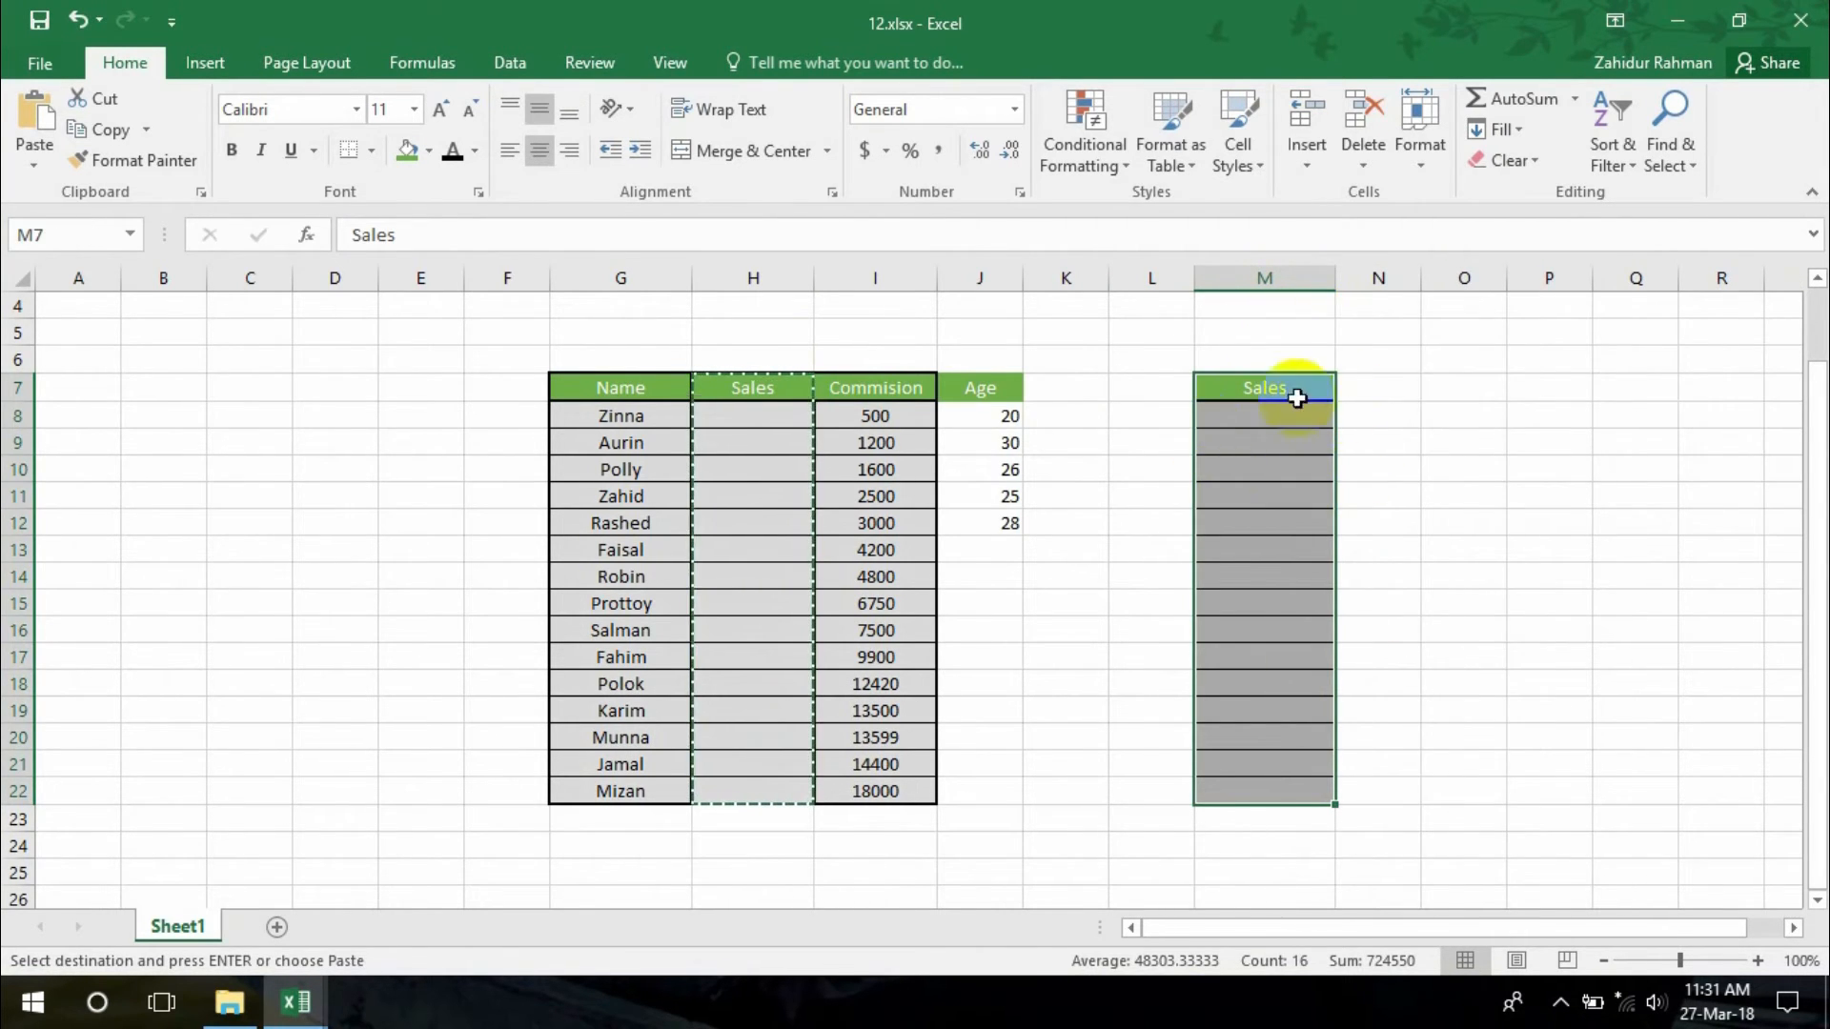
Check the pasted Sales cells M7 and M12, and undo the column widening and the paste
{"action": "left_click", "coordinate": [1454, 488]}
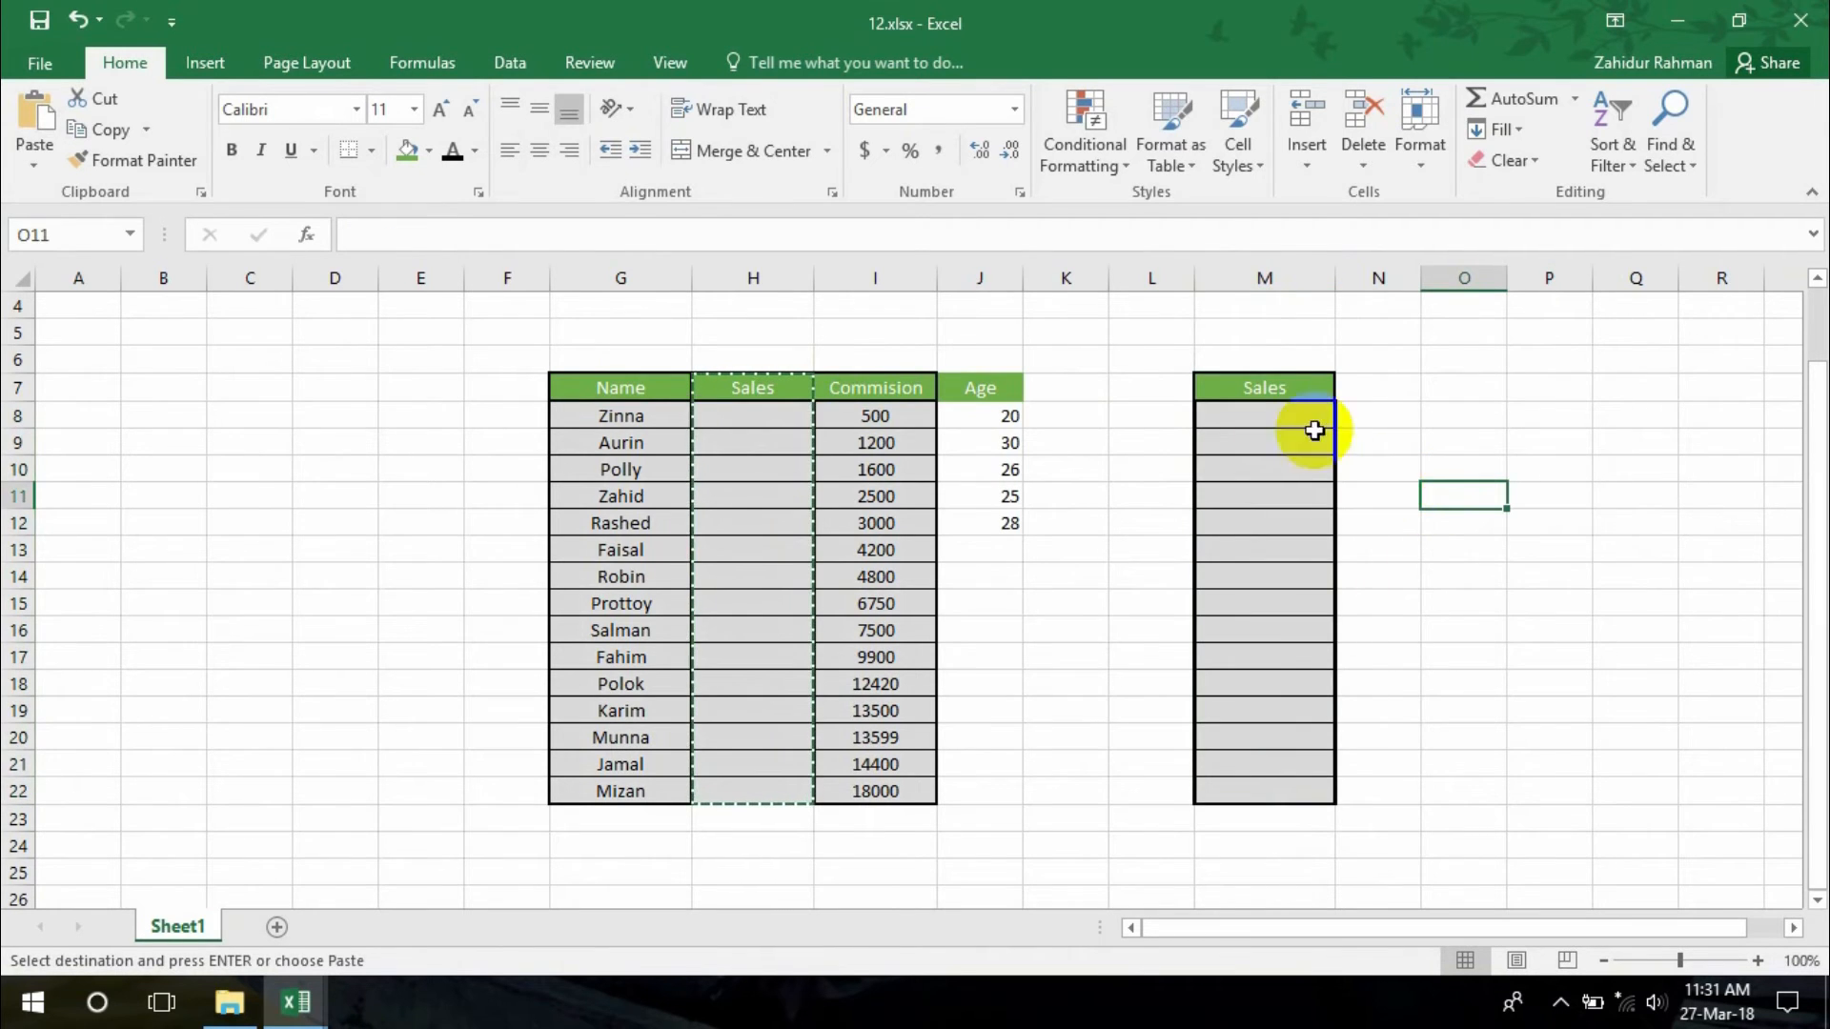
{"action": "left_click", "coordinate": [1286, 390]}
{"action": "left_click", "coordinate": [1266, 523]}
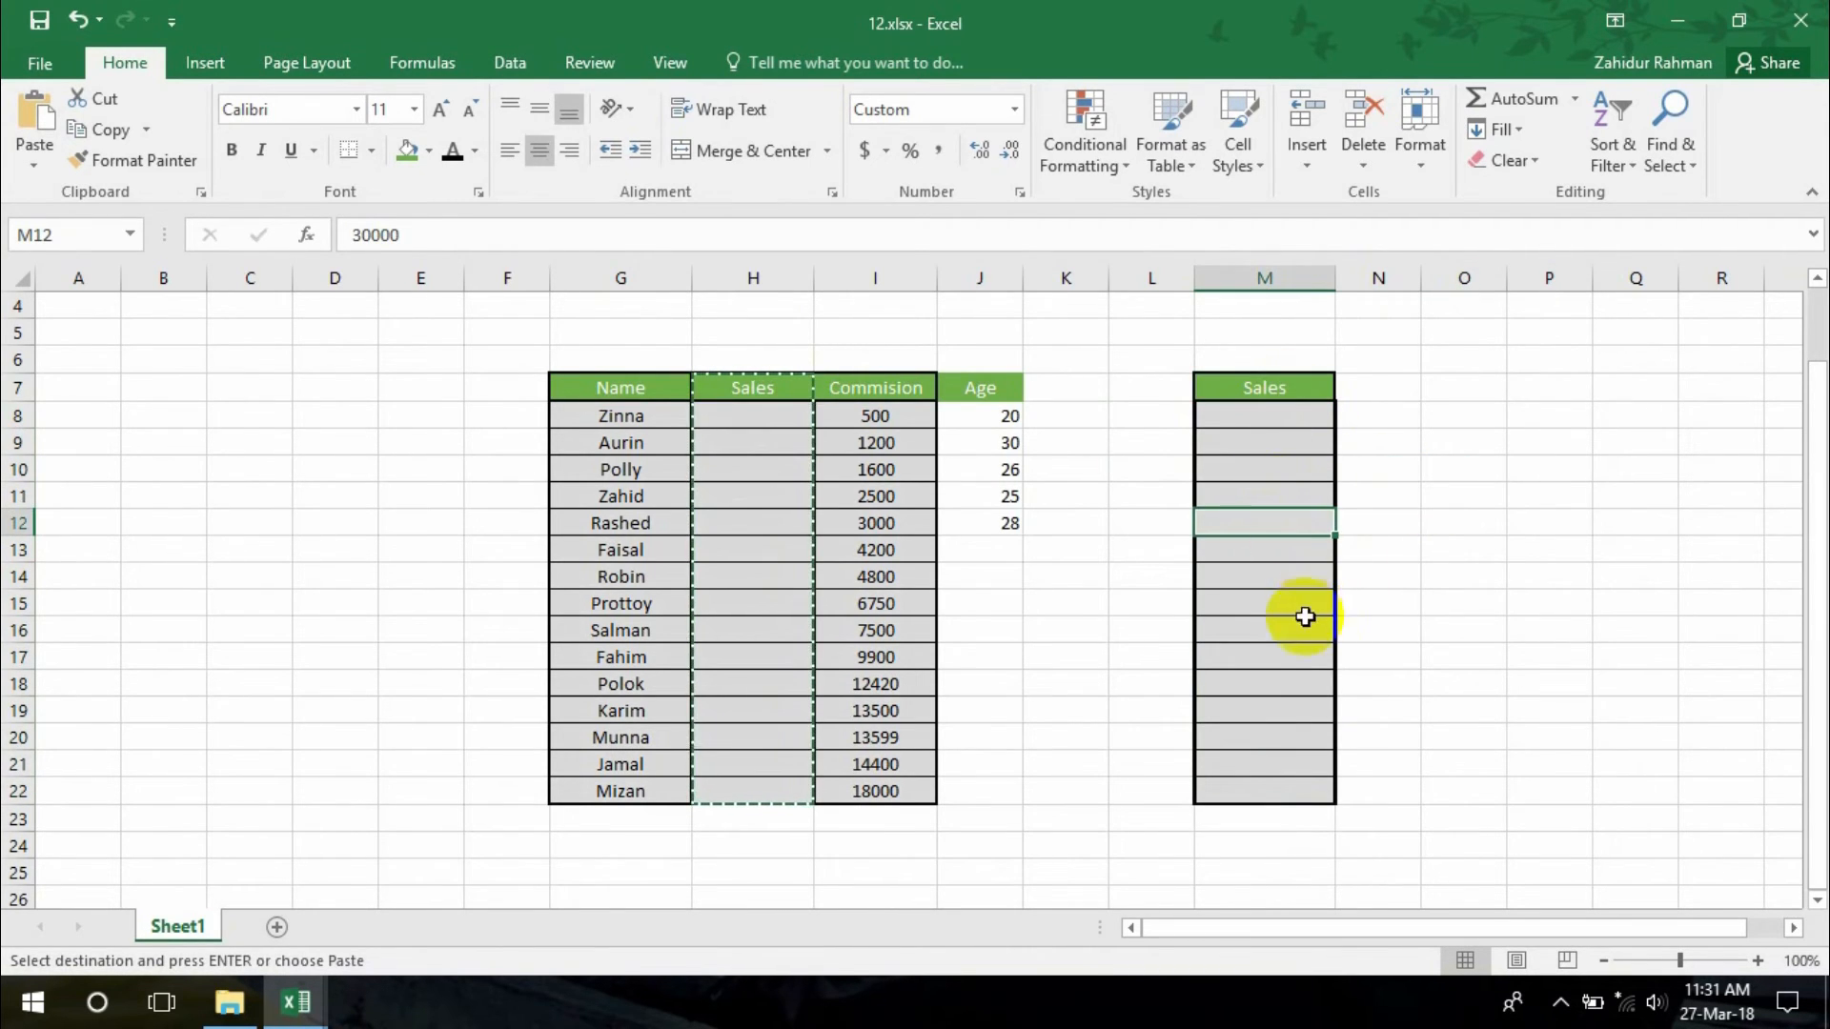
{"action": "left_click", "coordinate": [76, 19]}
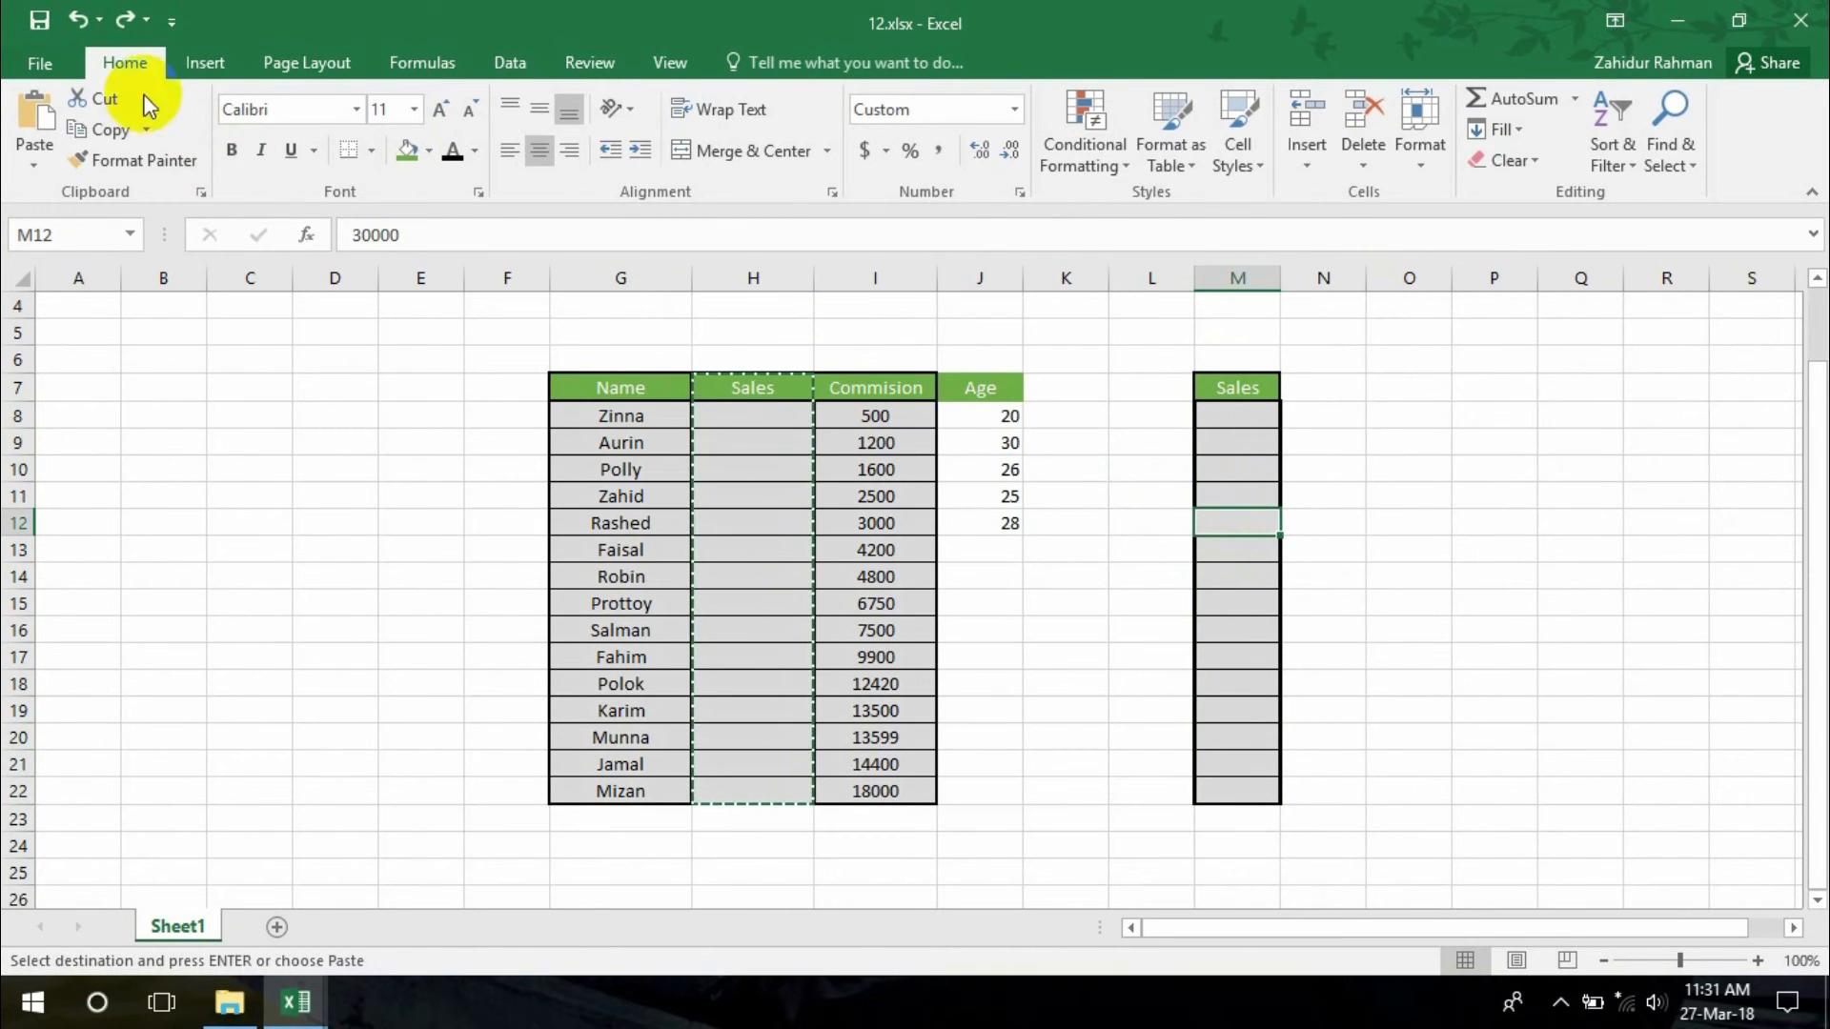
{"action": "left_click", "coordinate": [76, 19]}
Cut the Sales cells H7:H22 and paste them starting at cell N7
{"action": "left_click_drag", "start_coordinate": [775, 381], "coordinate": [770, 737]}
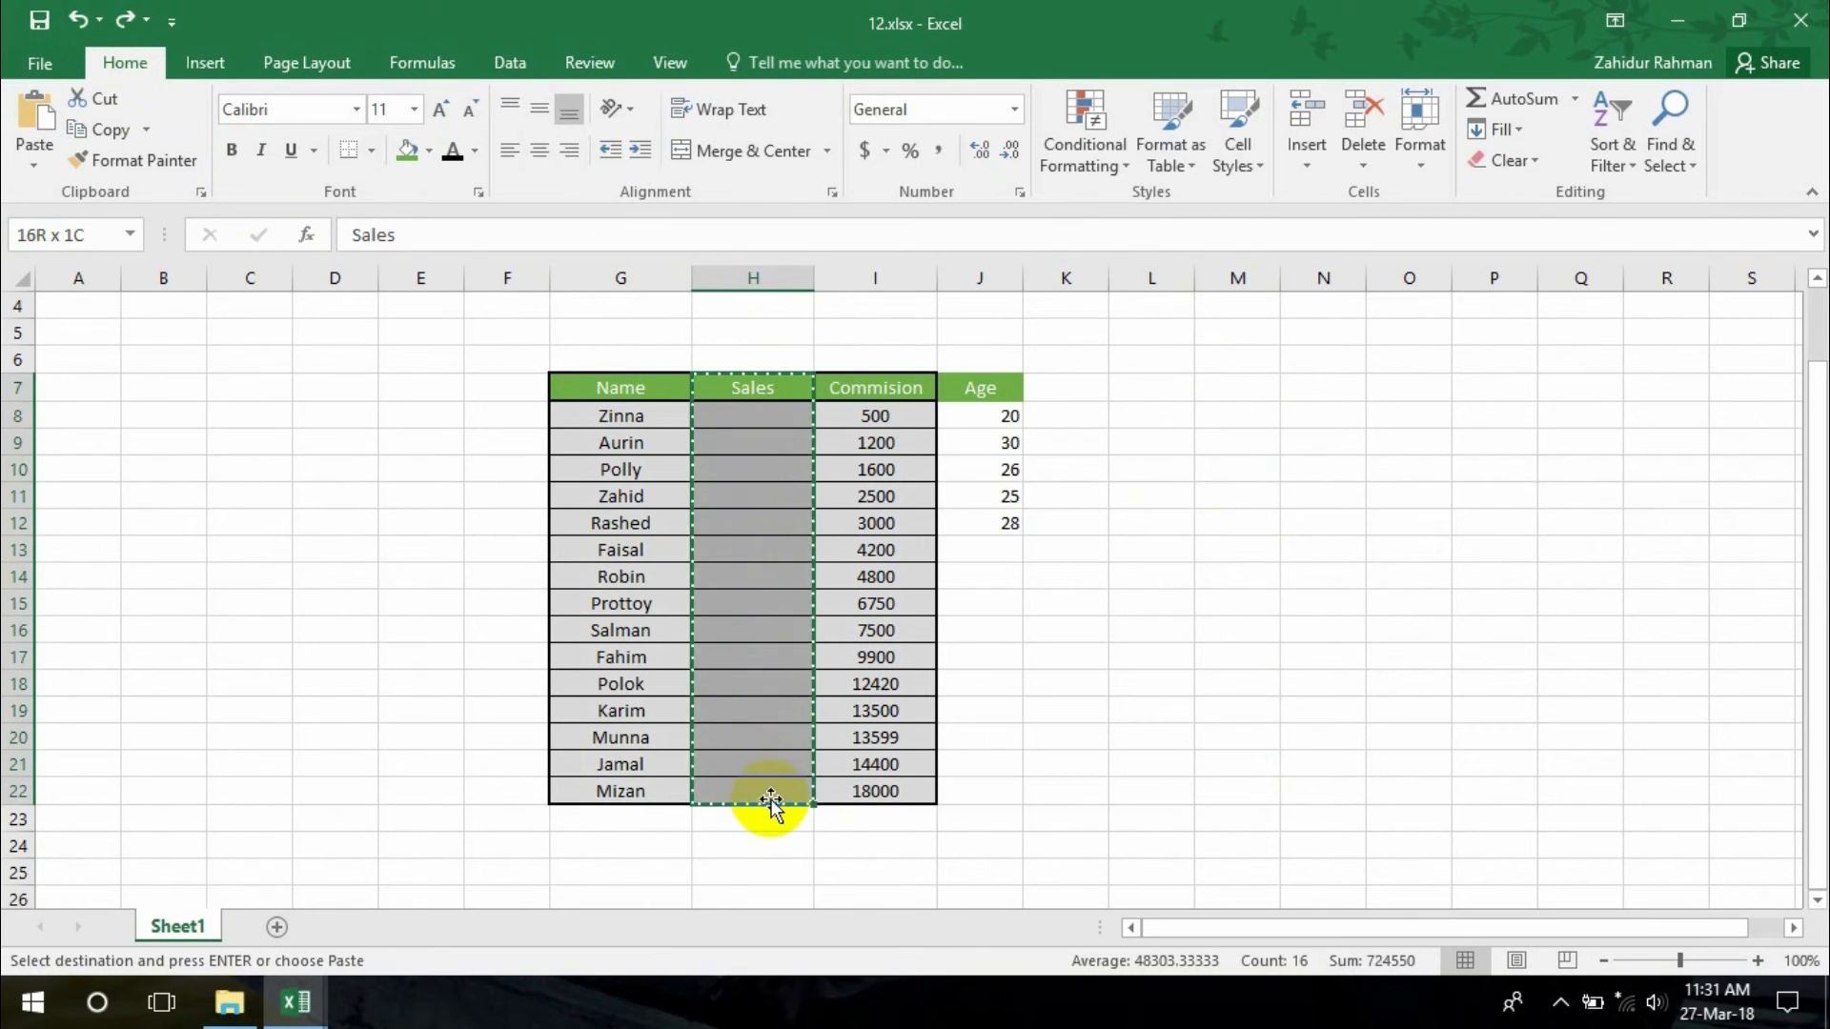
{"action": "left_click_drag", "start_coordinate": [770, 801], "coordinate": [770, 801]}
{"action": "key", "text": "ctrl+v"}
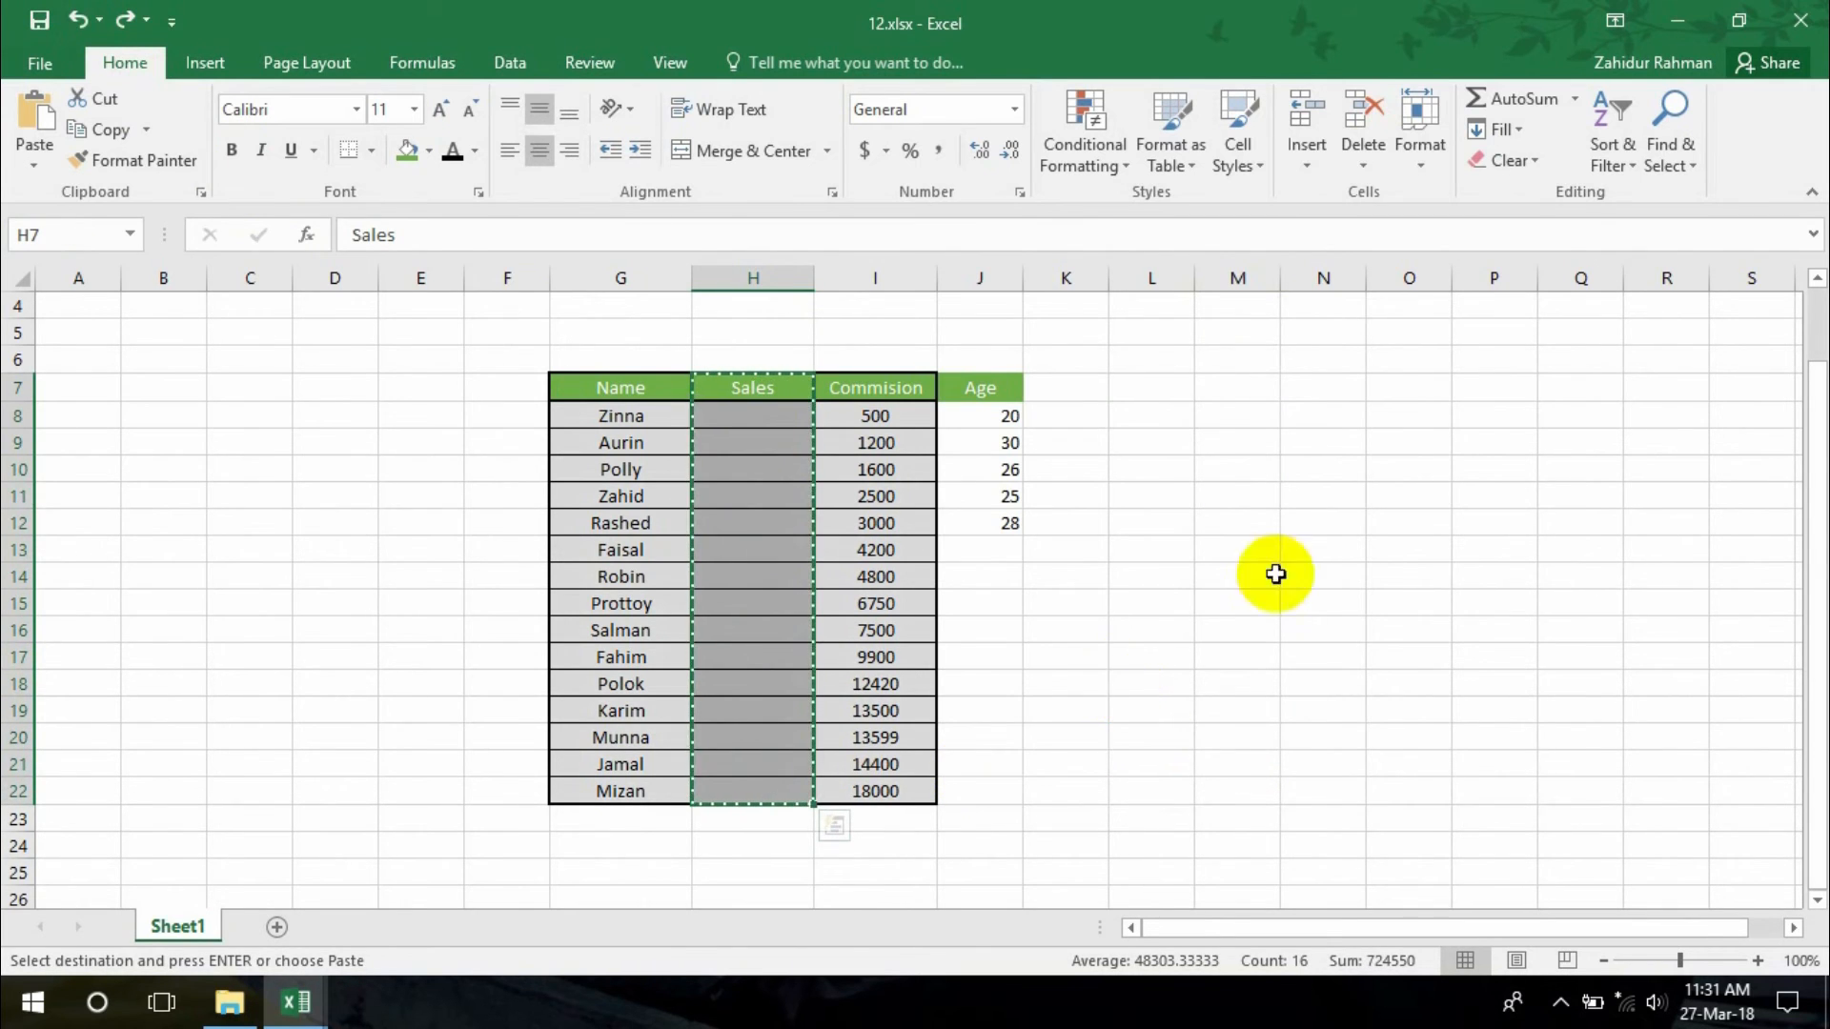
{"action": "left_click", "coordinate": [1336, 404]}
{"action": "key", "text": "ctrl+v"}
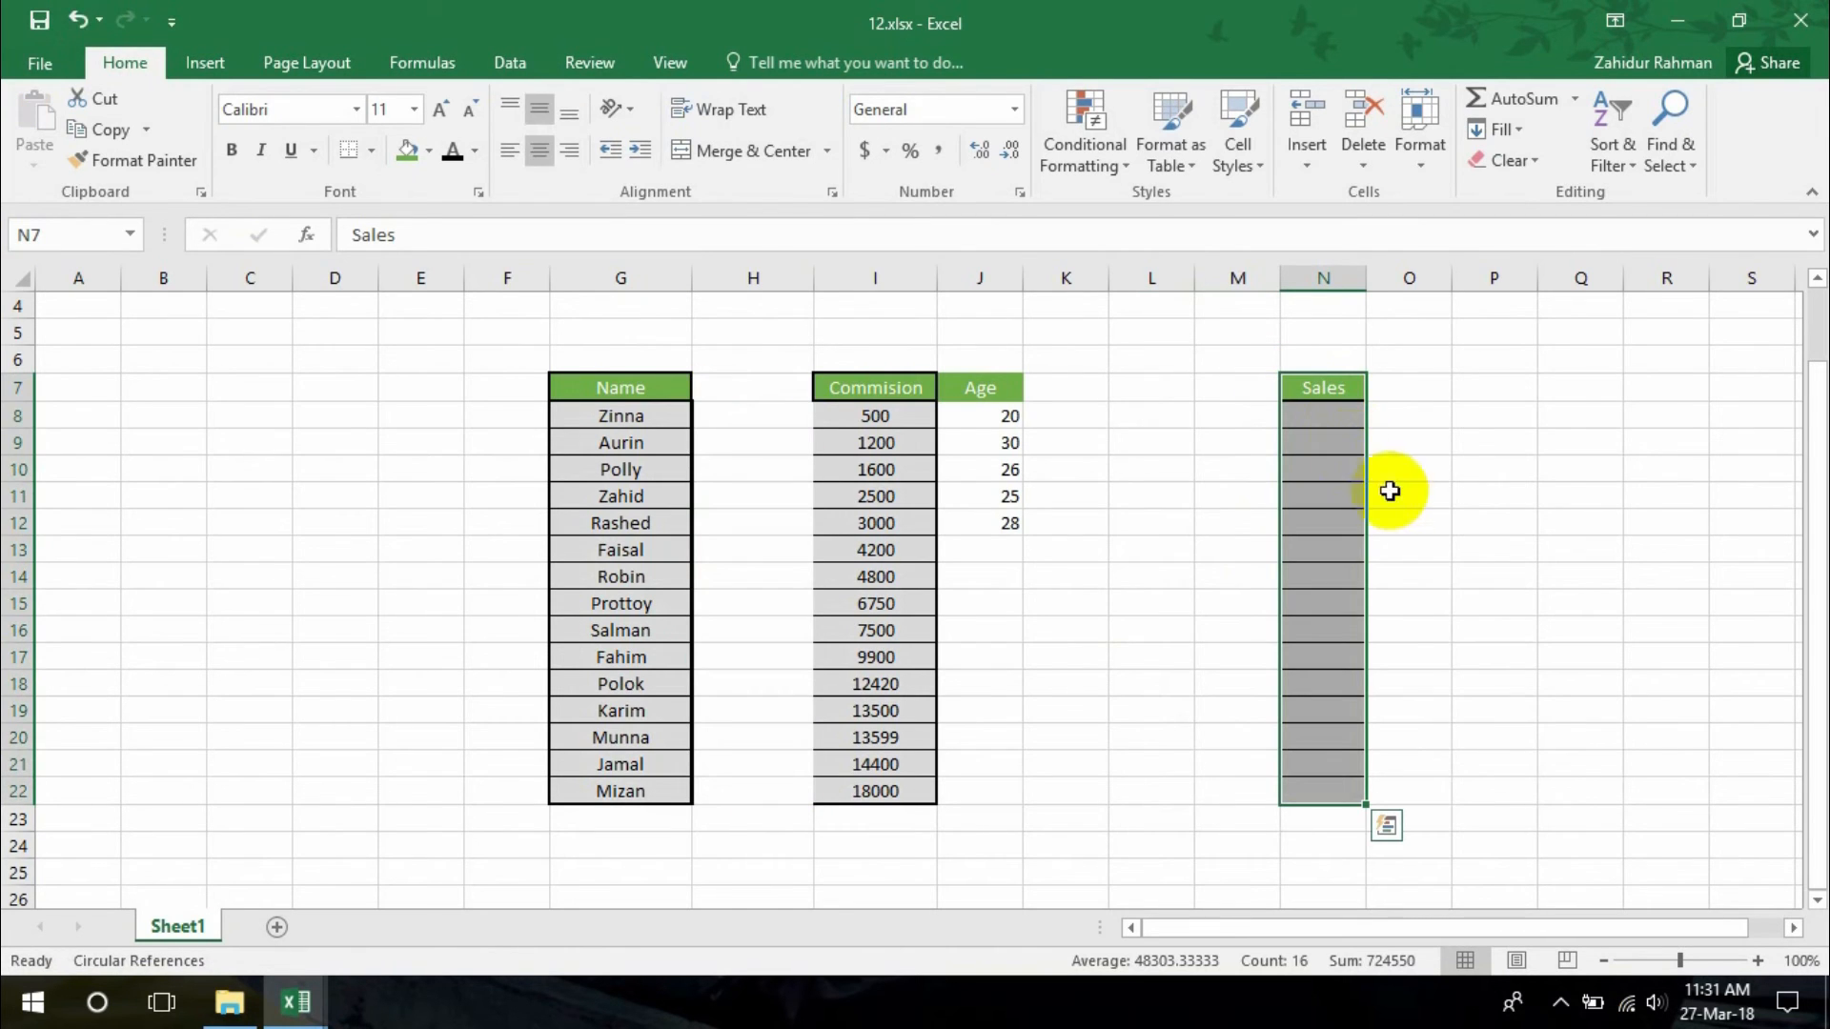
Undo the move of the Sales cells to column N and clear the selection
{"action": "left_click", "coordinate": [77, 19]}
{"action": "key", "text": "Escape"}
{"action": "left_click", "coordinate": [1225, 465]}
Move the Sales cells H7:H22 out of the table and back to column H, and deselect them
{"action": "left_click_drag", "start_coordinate": [755, 388], "coordinate": [788, 783]}
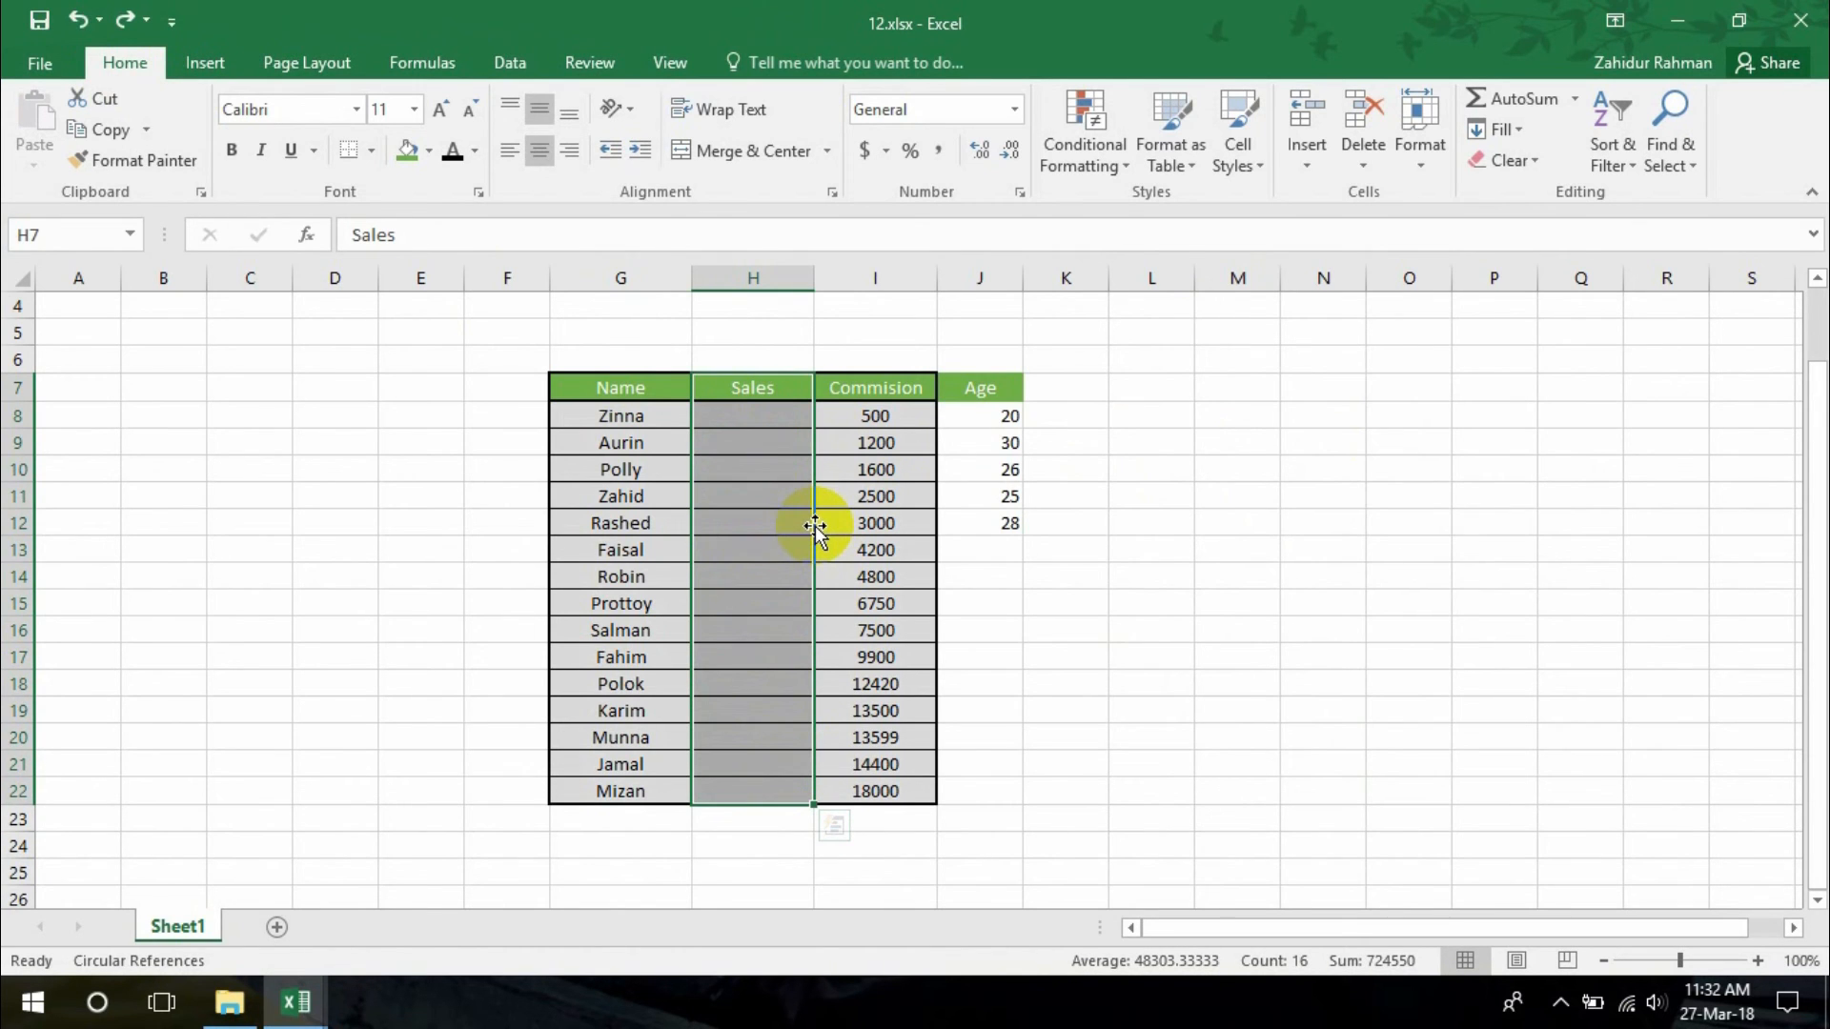
{"action": "left_click_drag", "start_coordinate": [815, 525], "coordinate": [733, 548]}
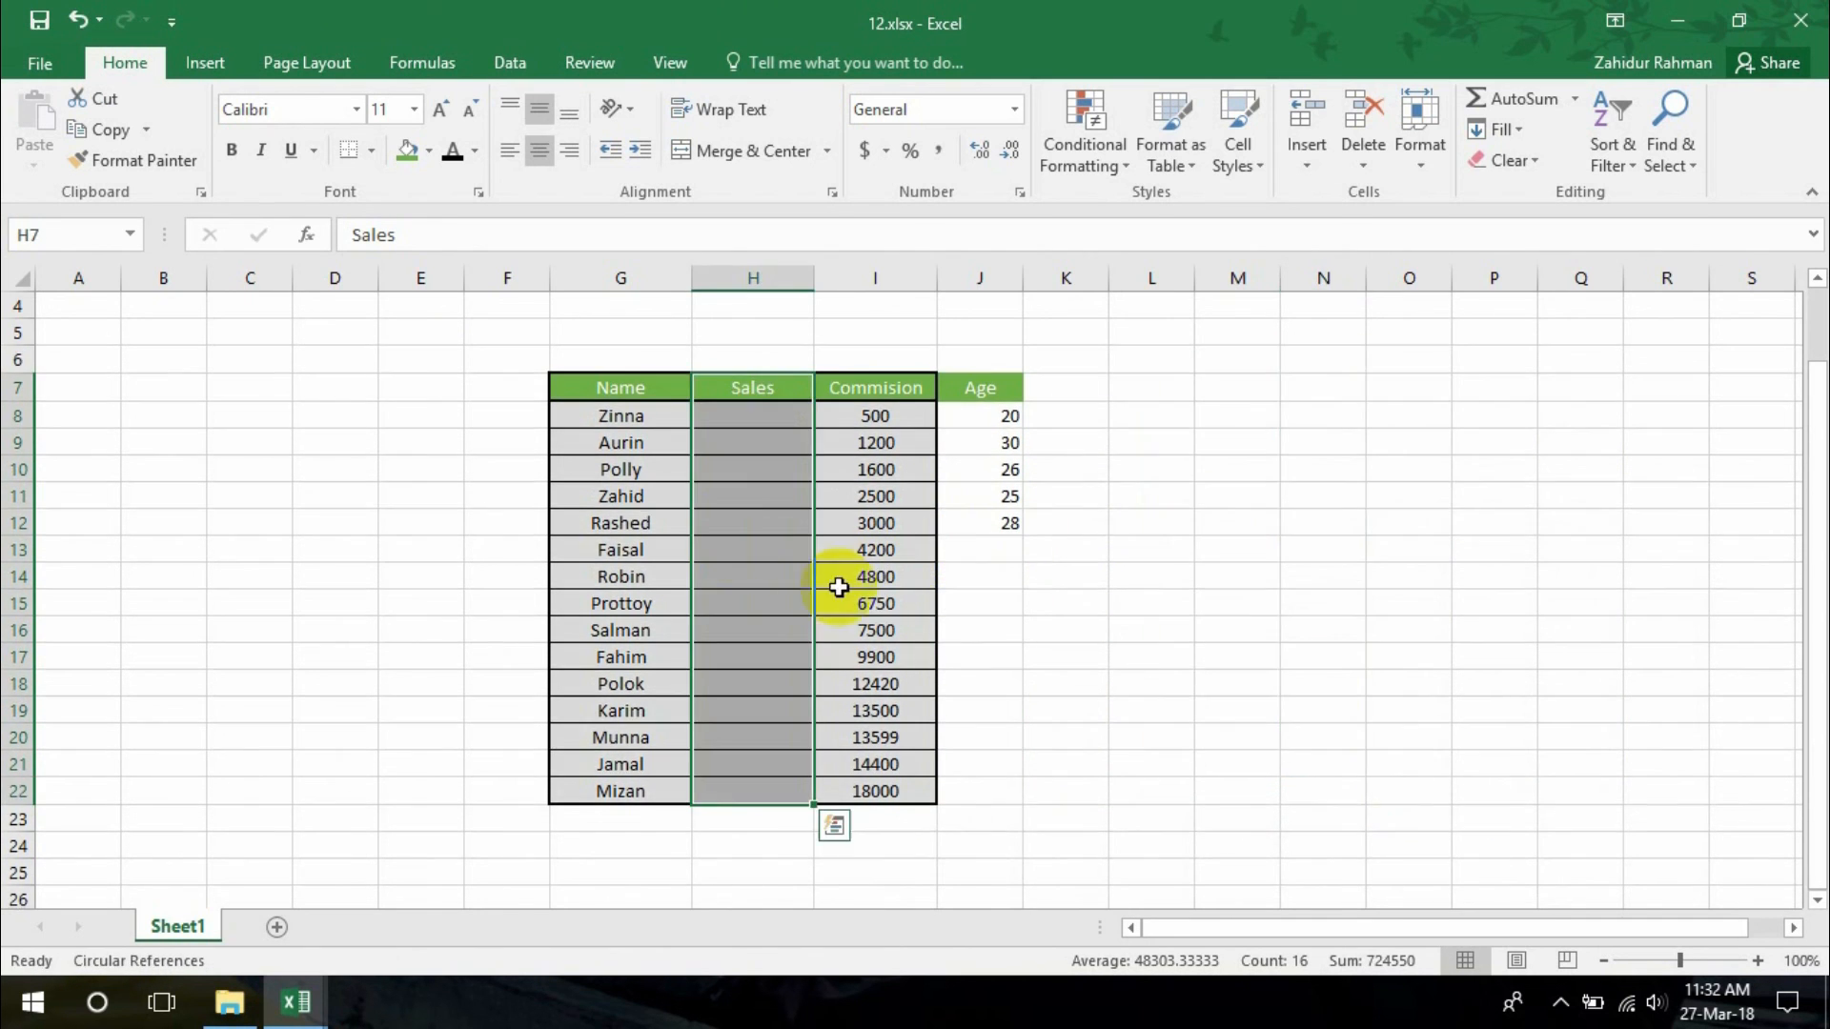
{"action": "left_click", "coordinate": [1191, 597]}
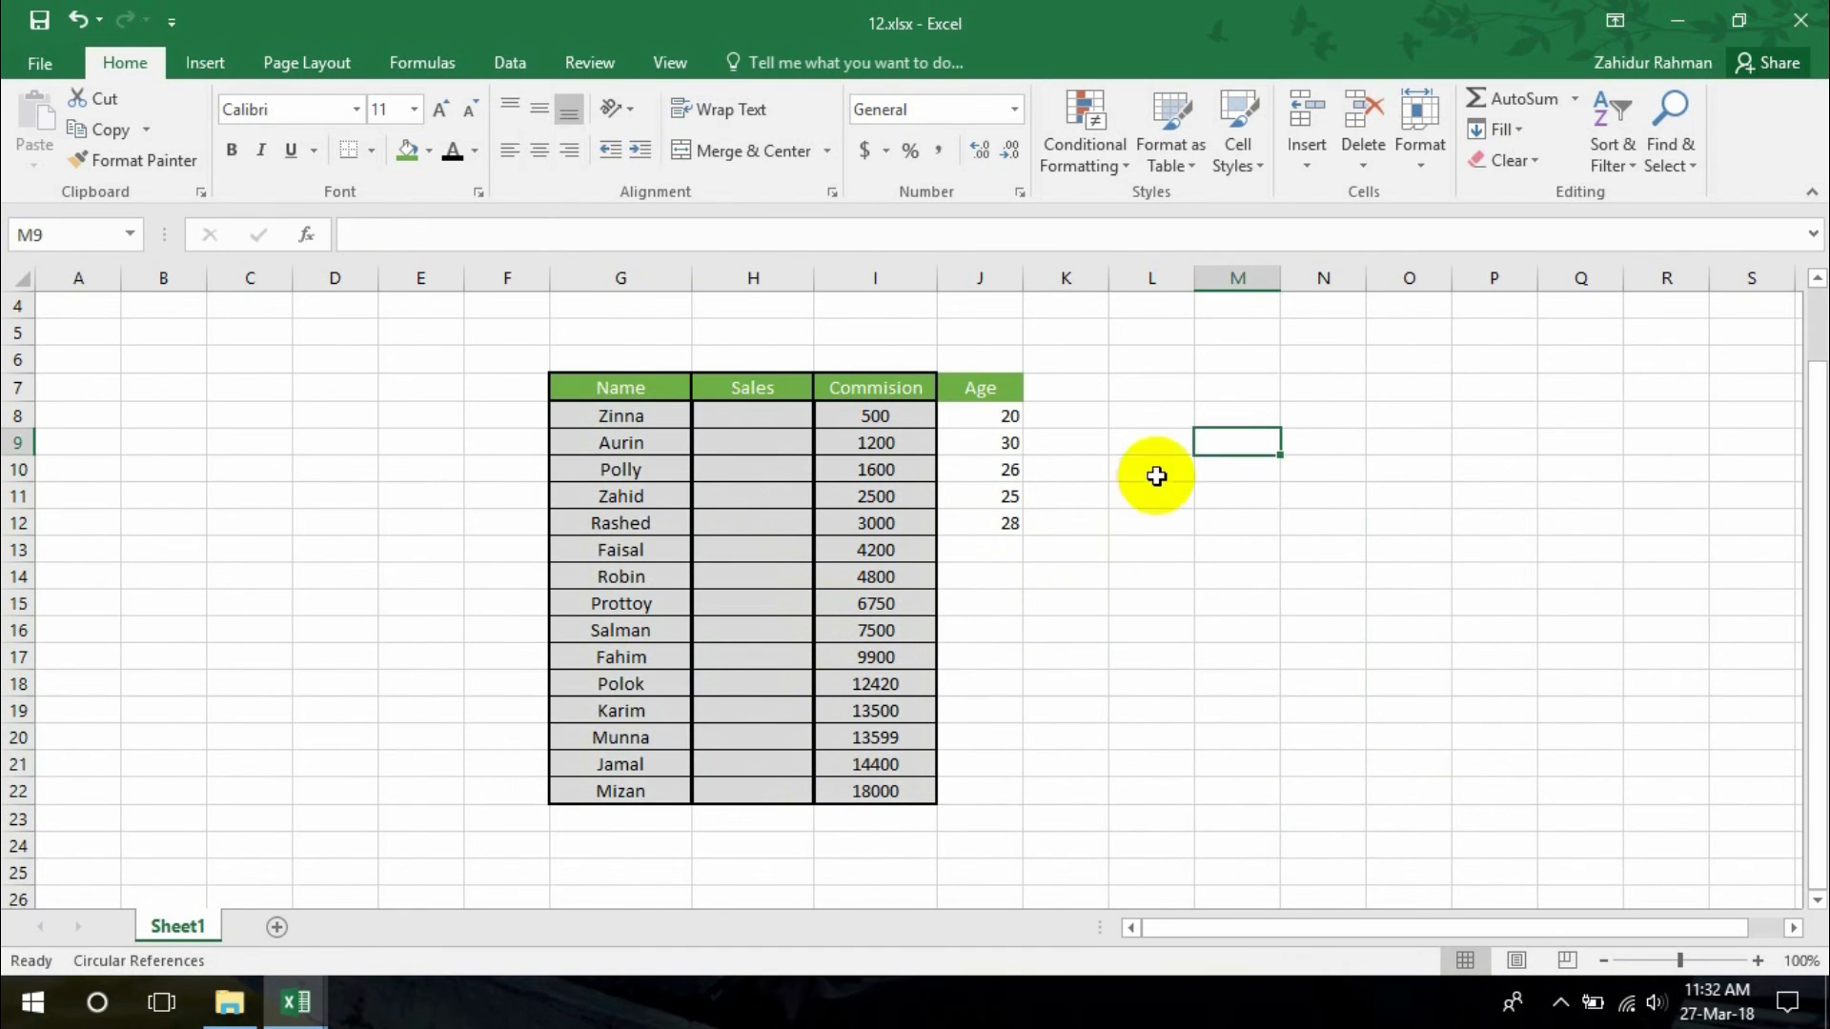
{"action": "left_click", "coordinate": [1152, 388]}
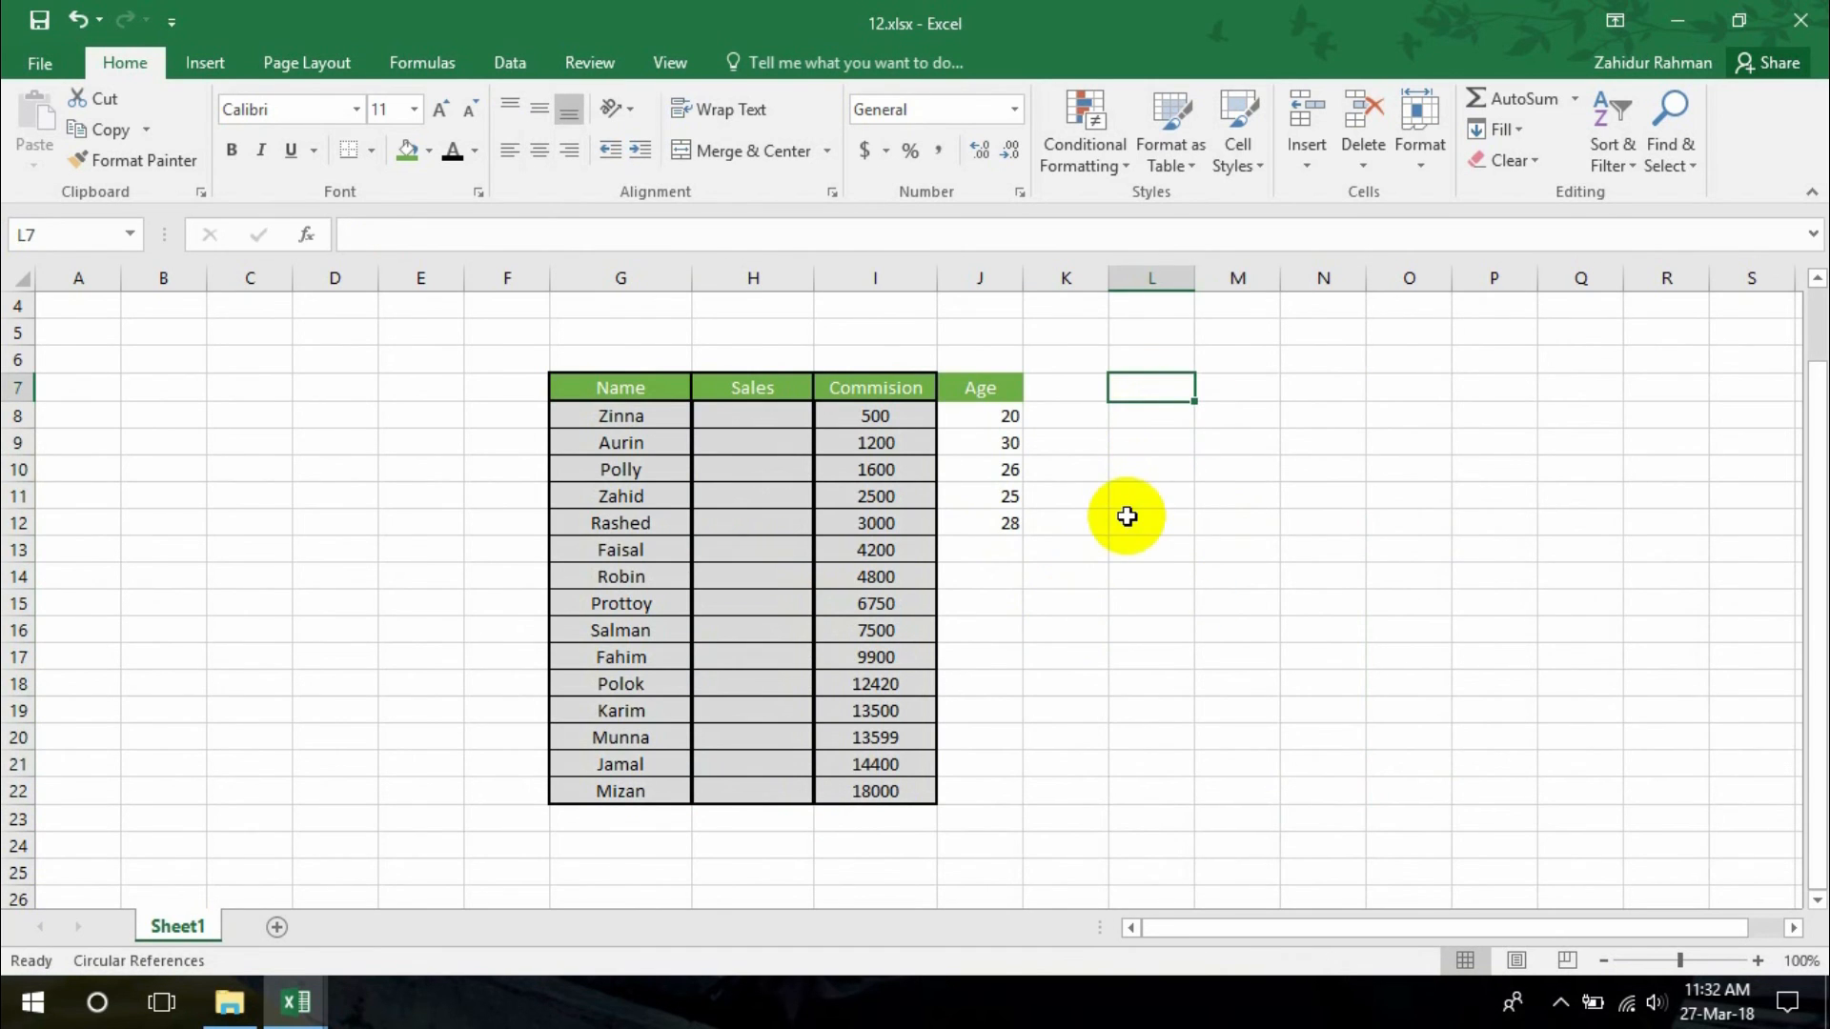
Check the hidden values stored in the Sales cells H11, H16 and H19
{"action": "left_click", "coordinate": [686, 467]}
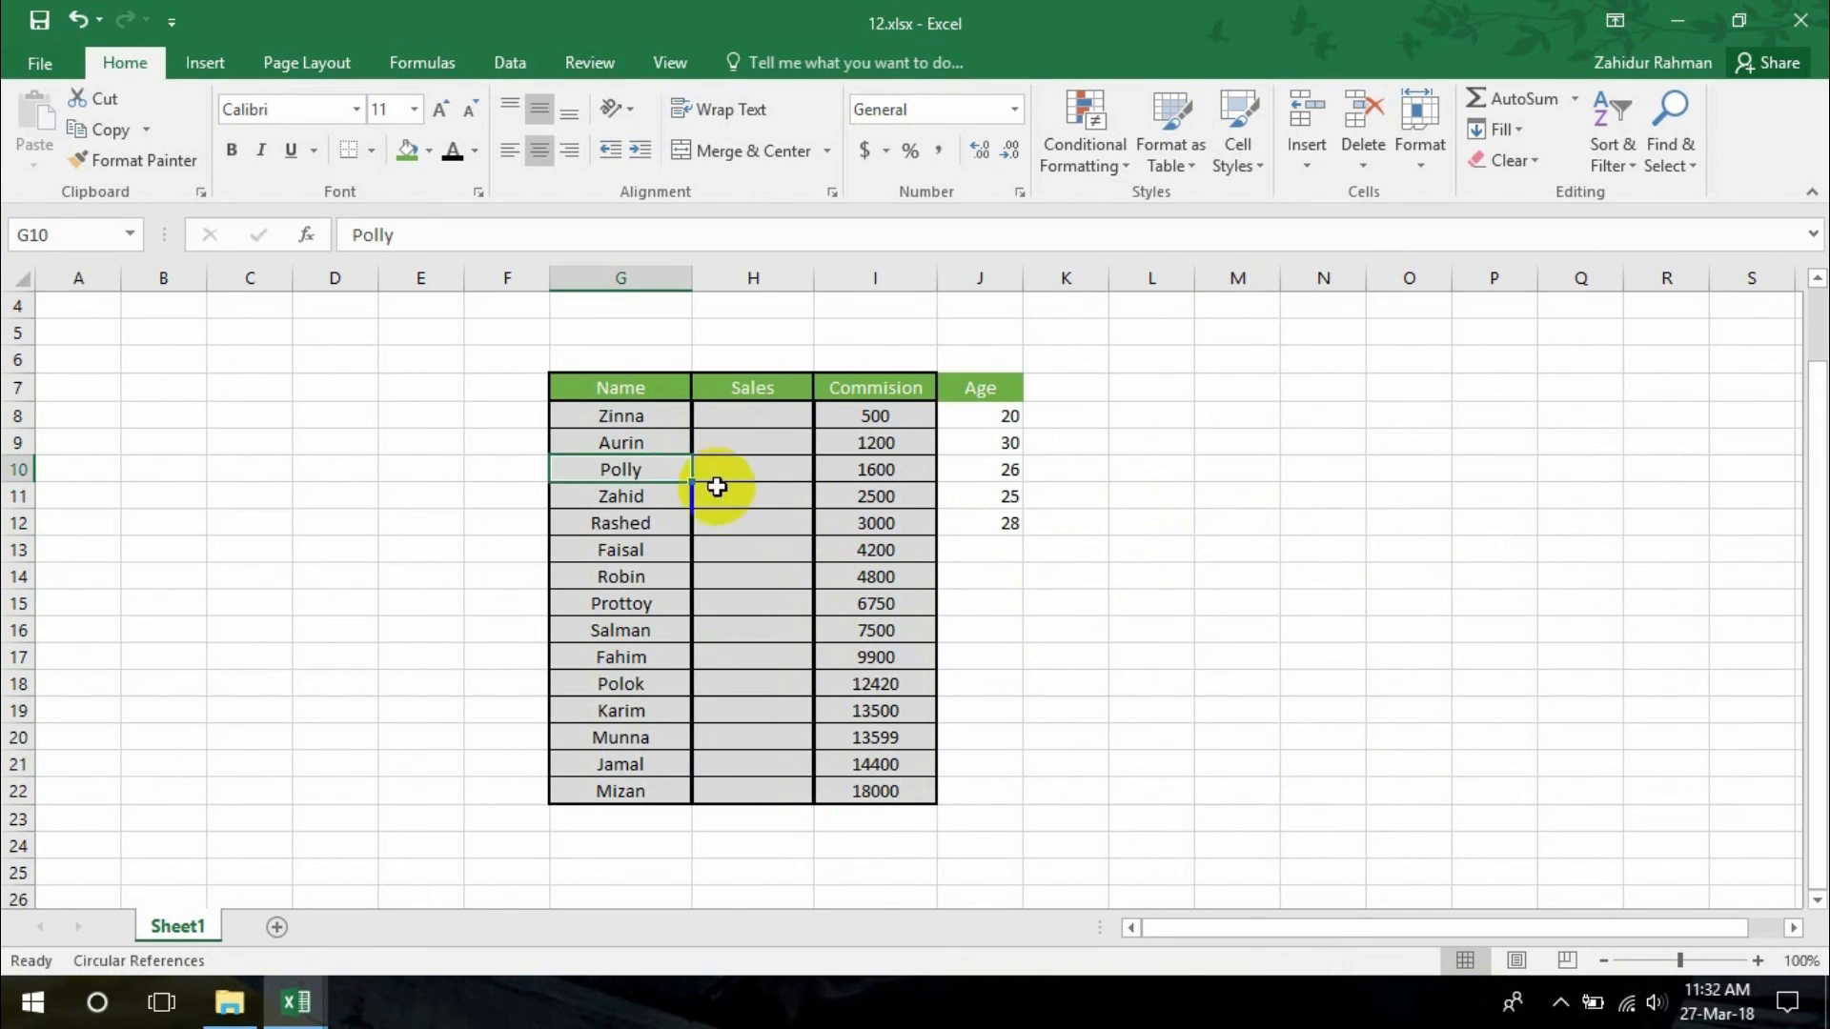
{"action": "left_click", "coordinate": [720, 492]}
{"action": "left_click", "coordinate": [741, 631]}
{"action": "left_click", "coordinate": [756, 710]}
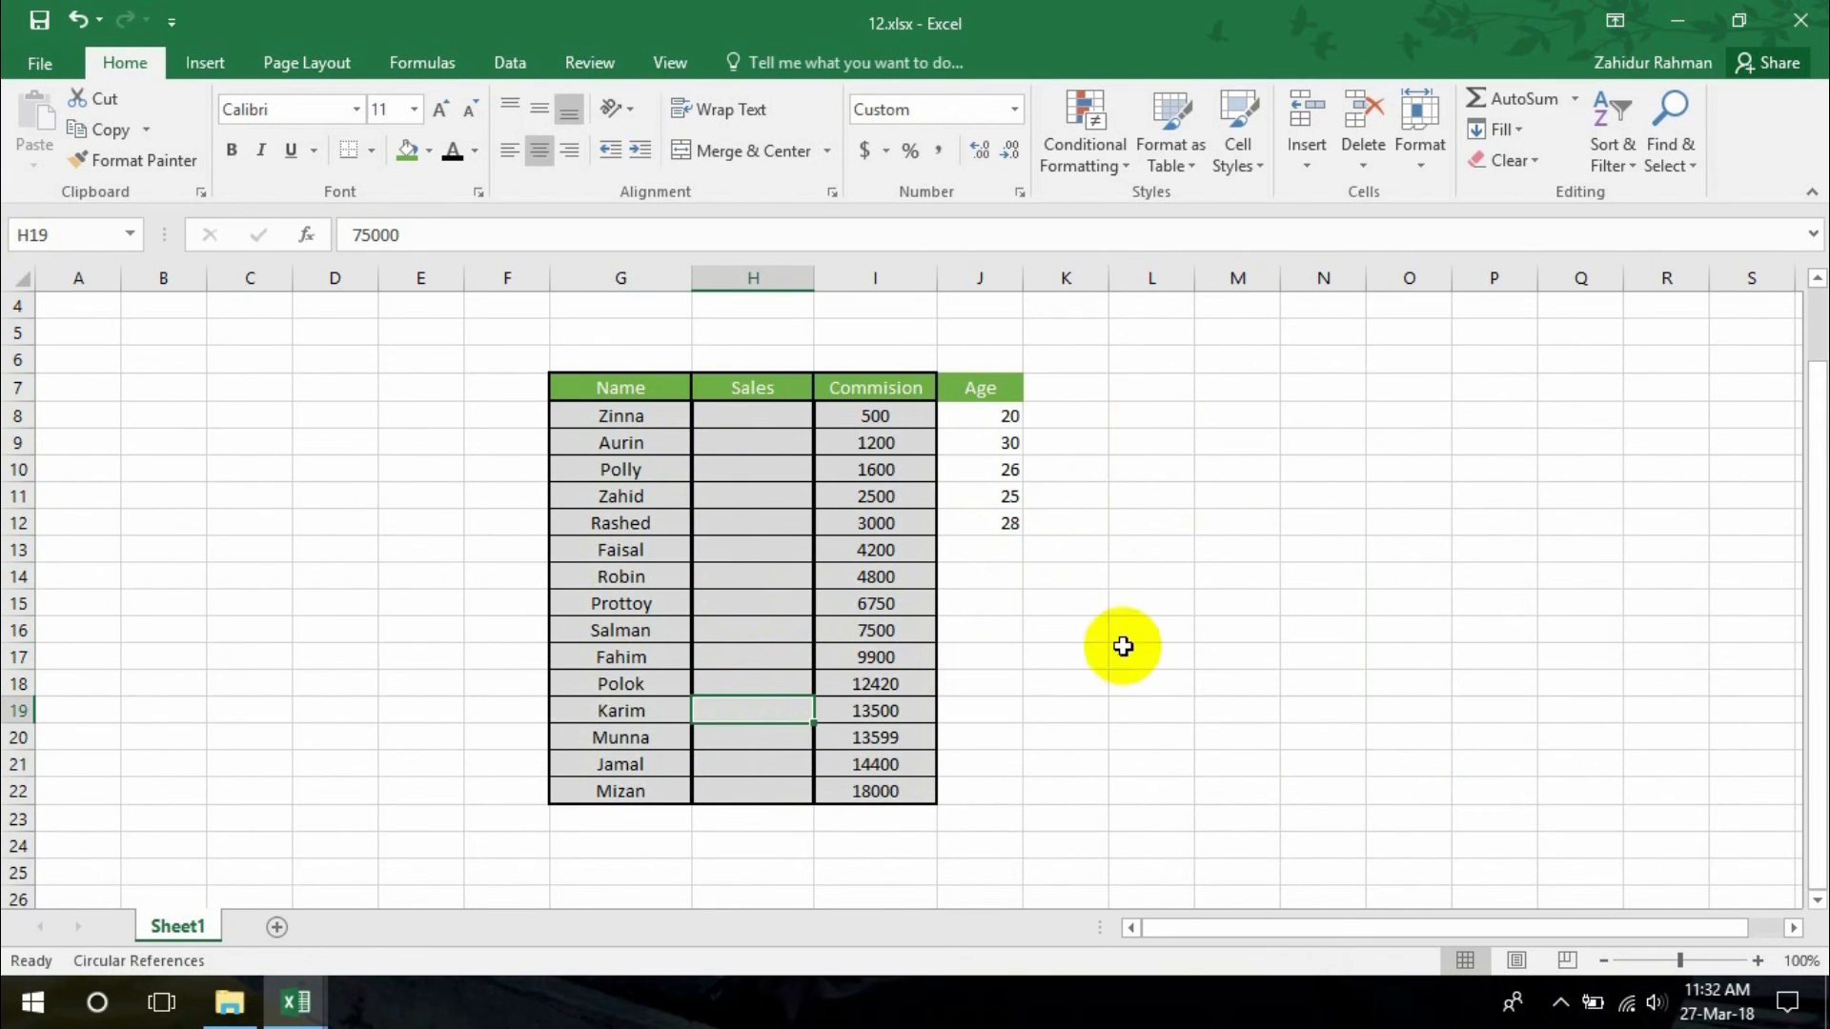